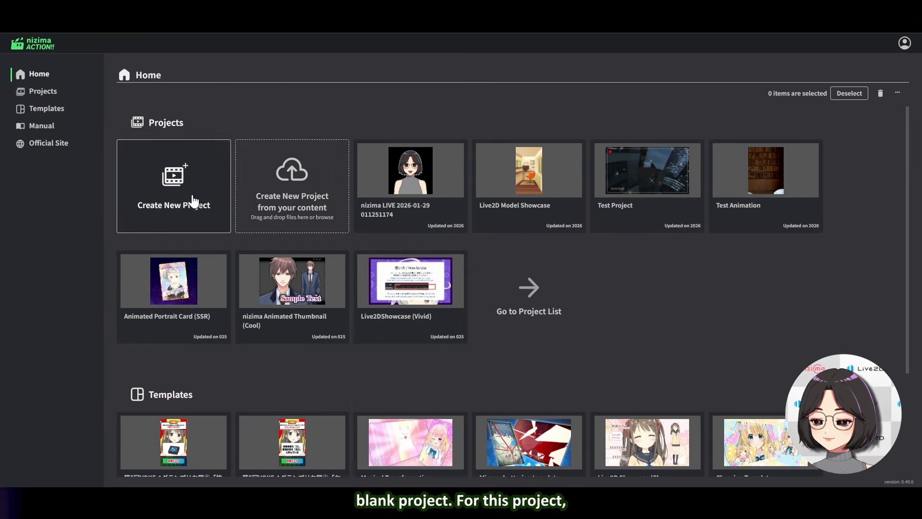
Create a new blank project named nizima ACTION test at 1920×1080 px, 20 seconds, 30 fps
{"action": "left_click", "coordinate": [194, 200]}
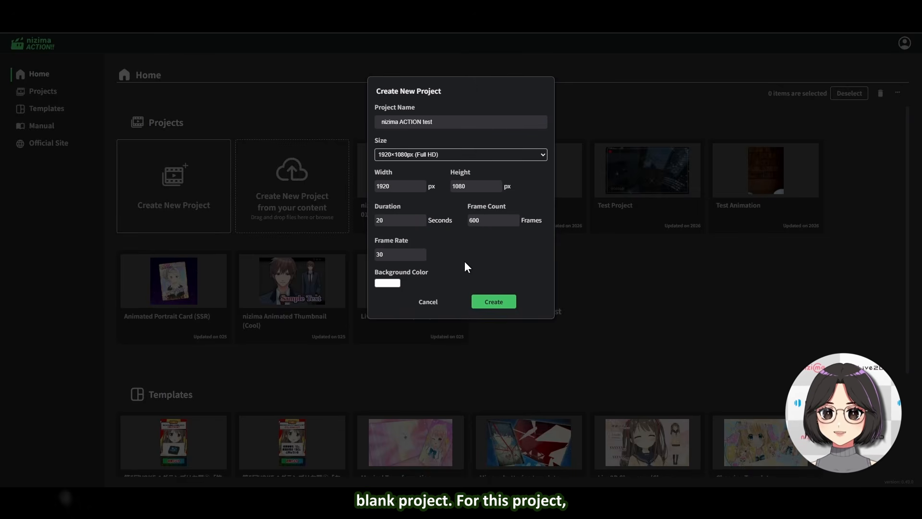
{"action": "left_click", "coordinate": [490, 304]}
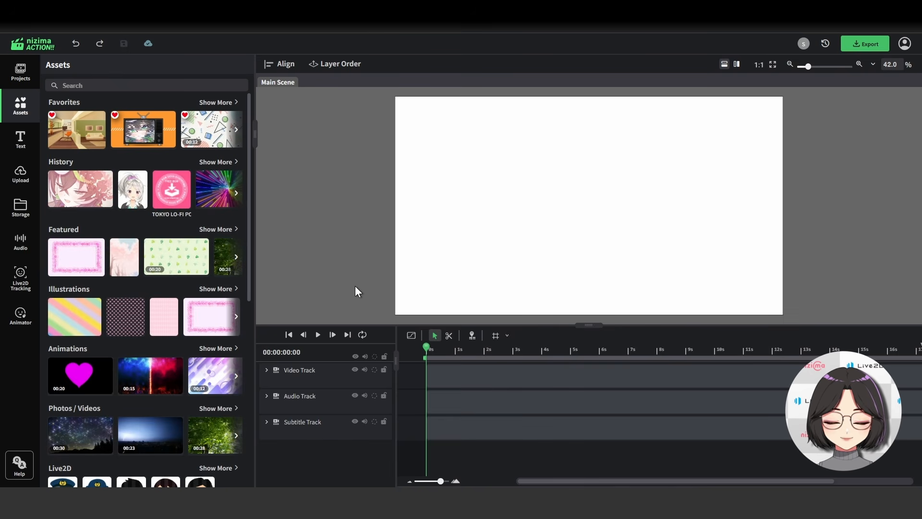
Browse the asset palette in the sidebar and look around the canvas
{"action": "mouse_move", "coordinate": [465, 271]}
{"action": "left_mouse_down"}
{"action": "mouse_move", "coordinate": [509, 289]}
{"action": "mouse_move", "coordinate": [425, 259]}
{"action": "mouse_move", "coordinate": [469, 282]}
{"action": "left_mouse_up"}
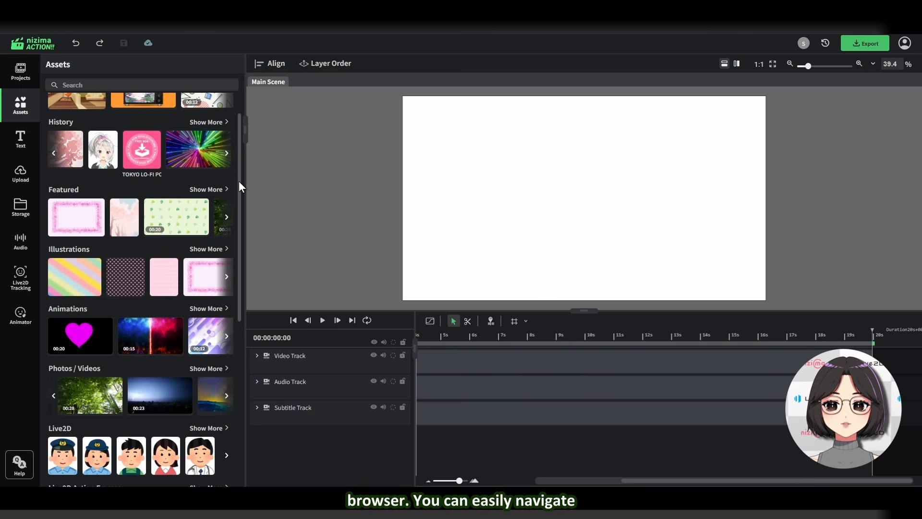
{"action": "left_click_drag", "start_coordinate": [235, 177], "coordinate": [236, 272]}
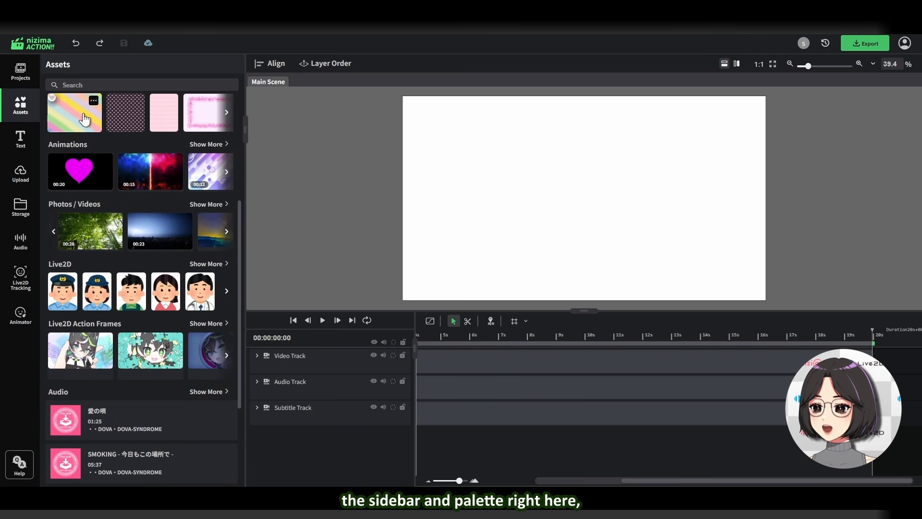
{"action": "left_click_drag", "start_coordinate": [454, 210], "coordinate": [477, 202]}
{"action": "left_click_drag", "start_coordinate": [495, 394], "coordinate": [641, 406]}
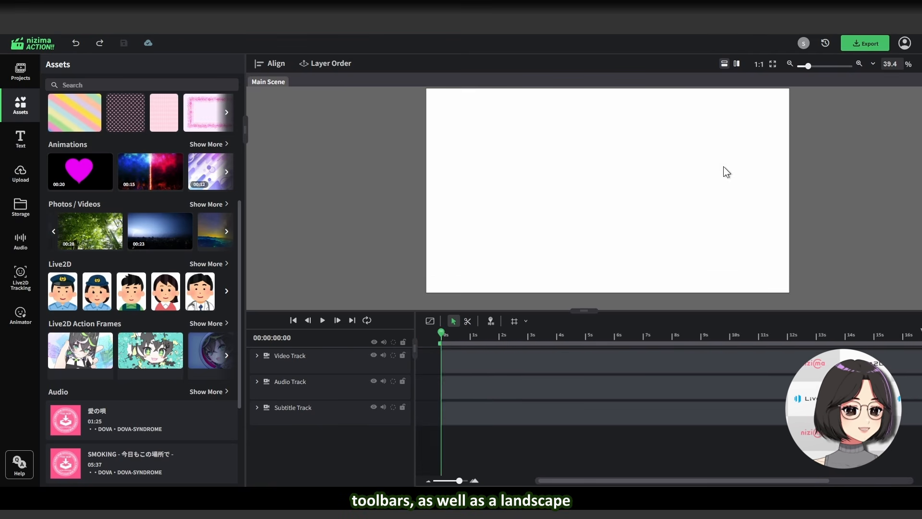
Switch the editor to the portrait layout and back to landscape, then narrow the asset sidebar
{"action": "left_click", "coordinate": [734, 65]}
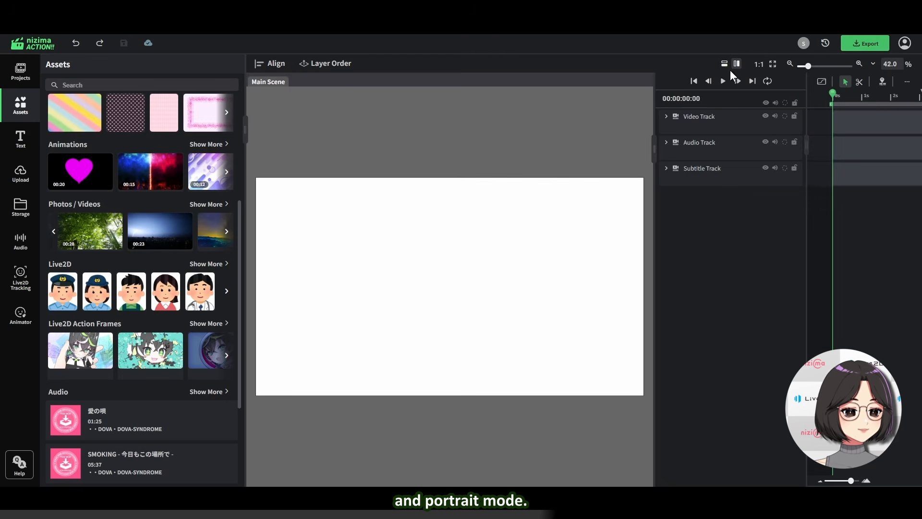
{"action": "left_click", "coordinate": [725, 64]}
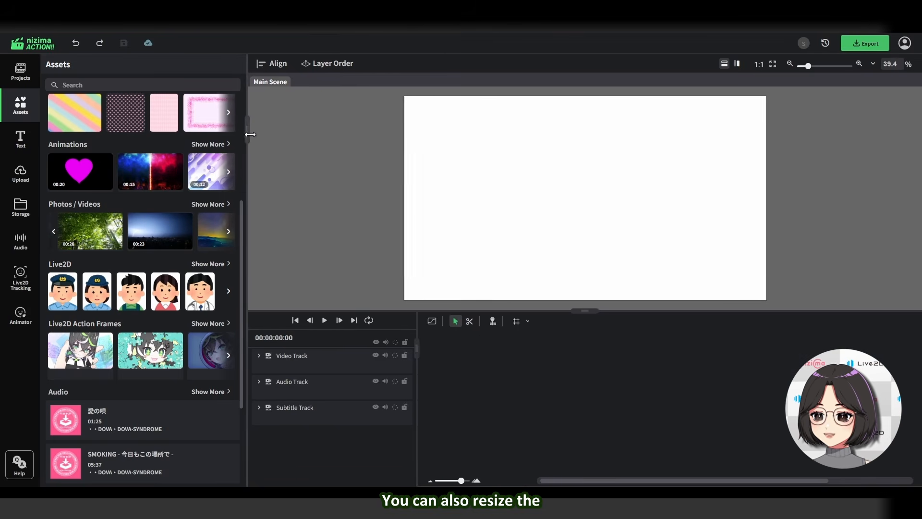
{"action": "mouse_move", "coordinate": [246, 134]}
{"action": "left_mouse_down"}
{"action": "mouse_move", "coordinate": [270, 135]}
{"action": "mouse_move", "coordinate": [234, 134]}
{"action": "left_mouse_up"}
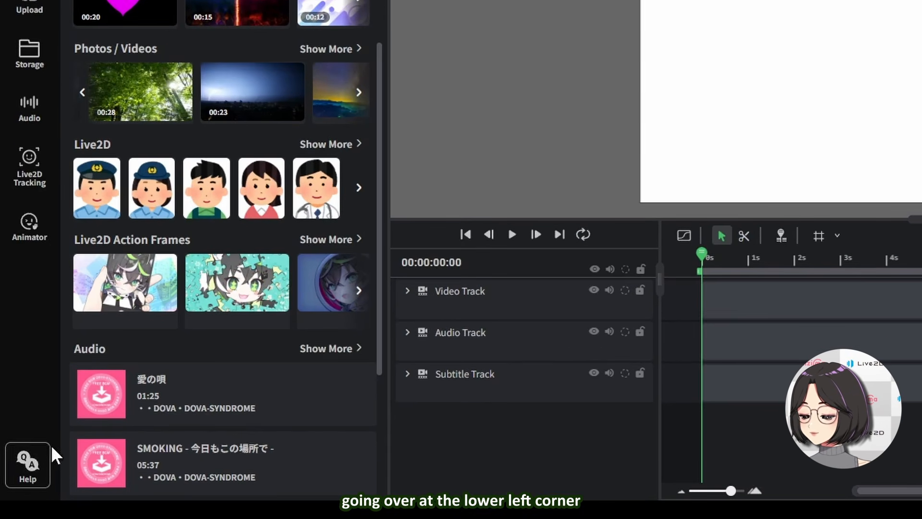
Open the TRAIN SCENE project from the Home page to view it loading
{"action": "left_click", "coordinate": [36, 468]}
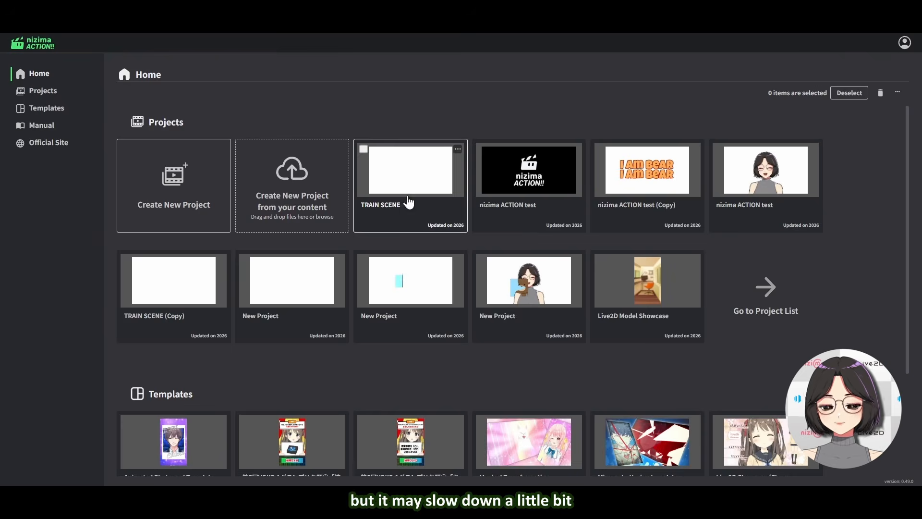
{"action": "left_click", "coordinate": [408, 200]}
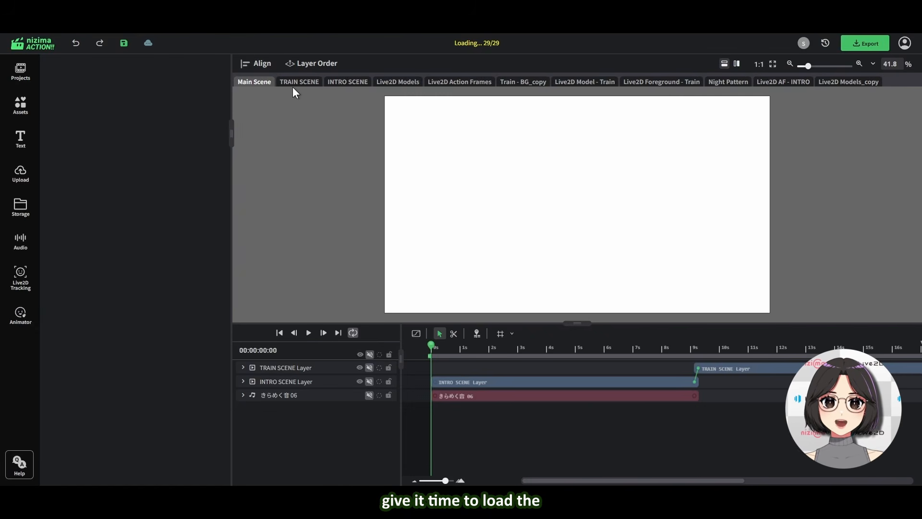
{"action": "left_click", "coordinate": [295, 81]}
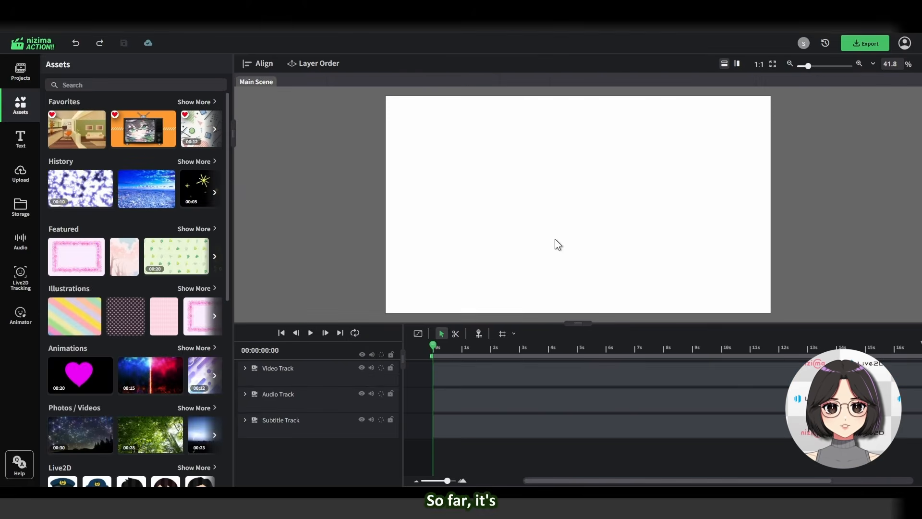
{"action": "left_click_drag", "start_coordinate": [555, 238], "coordinate": [573, 261]}
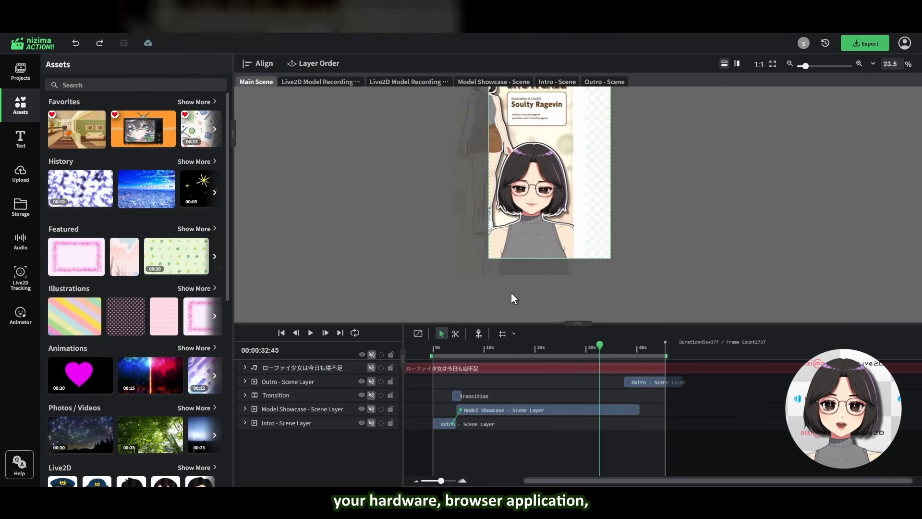
{"action": "left_click_drag", "start_coordinate": [511, 292], "coordinate": [574, 183]}
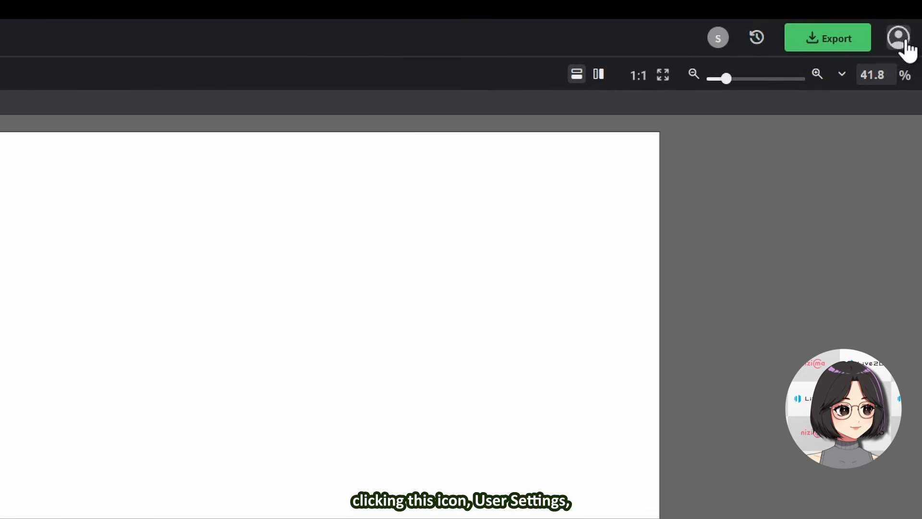
Set the Live2D model memory used to 240 MB in System Settings and reload to apply it
{"action": "left_click", "coordinate": [901, 40]}
{"action": "left_click", "coordinate": [807, 118]}
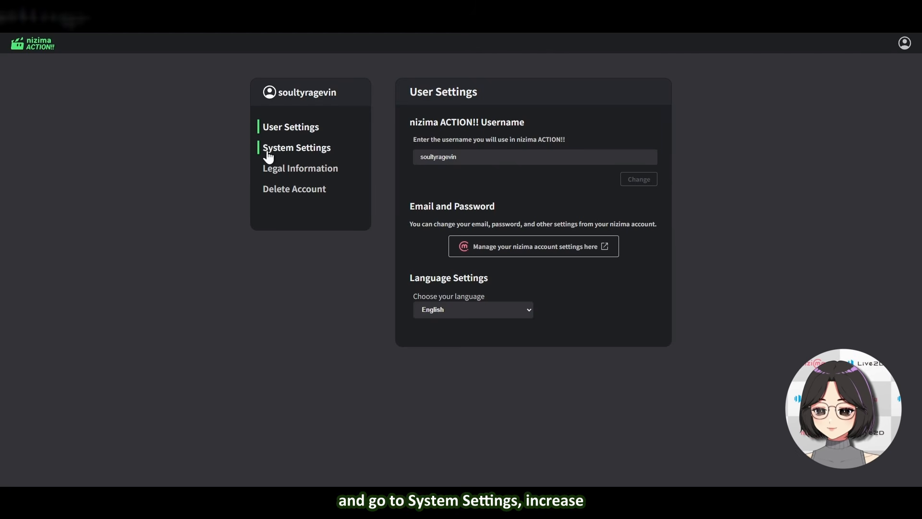
{"action": "left_click", "coordinate": [317, 150]}
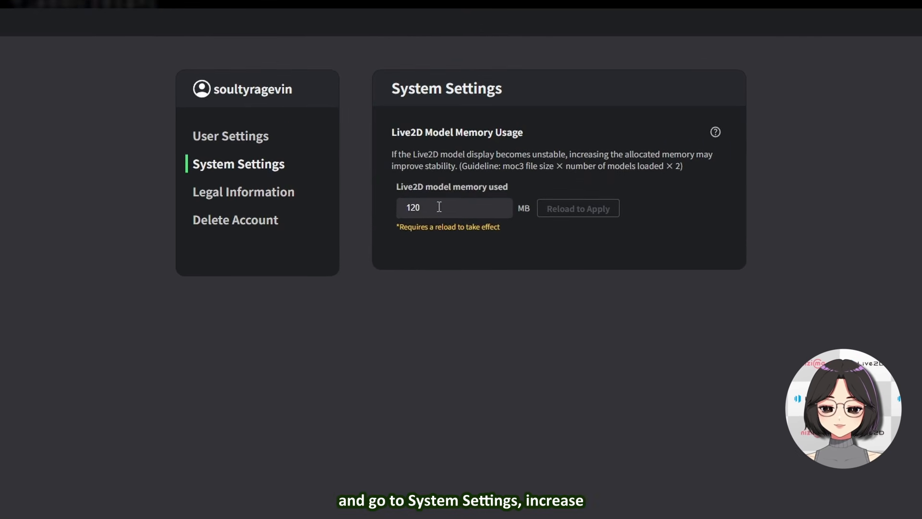
{"action": "left_click_drag", "start_coordinate": [443, 179], "coordinate": [424, 178]}
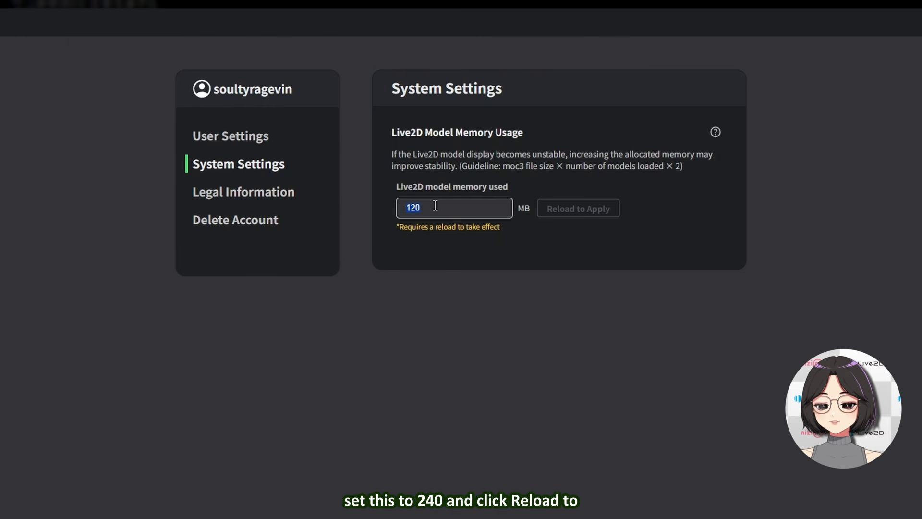
{"action": "key", "text": "BackSpace"}
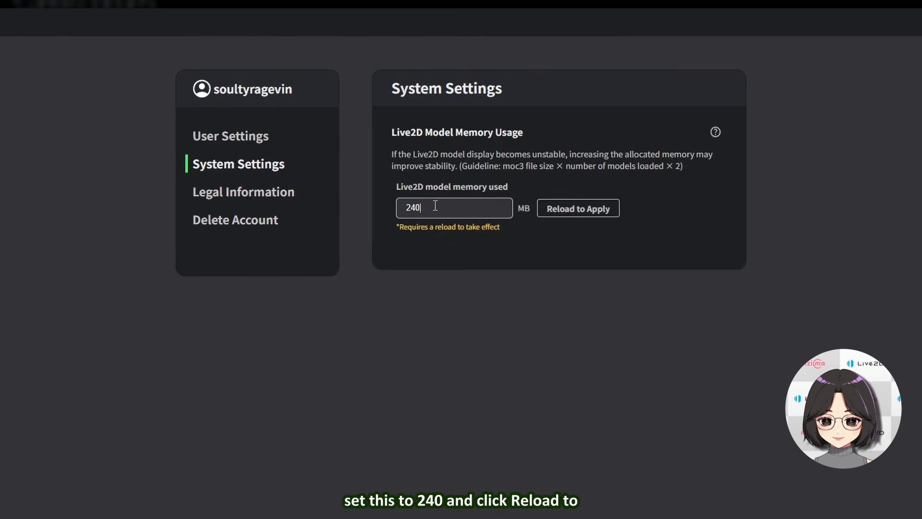
{"action": "left_click", "coordinate": [564, 210]}
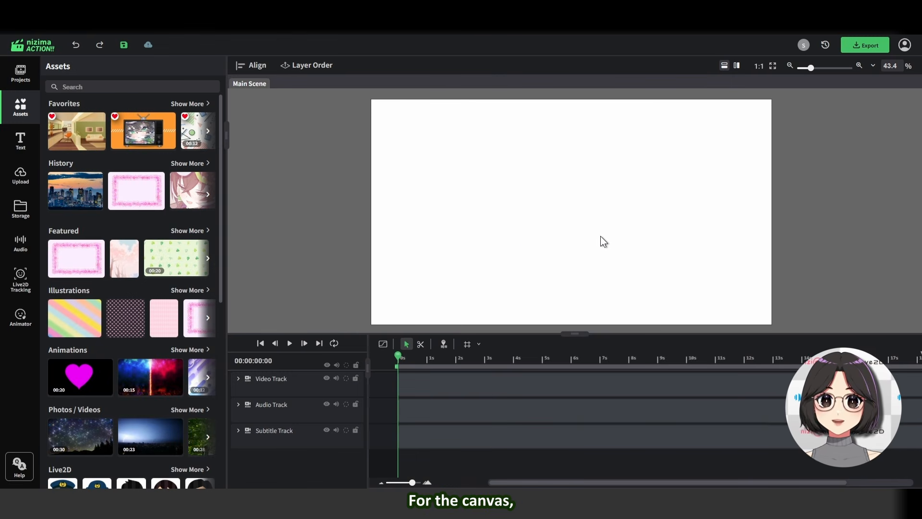
Add a new text layer to the canvas of the main scene
{"action": "left_click_drag", "start_coordinate": [606, 239], "coordinate": [640, 268]}
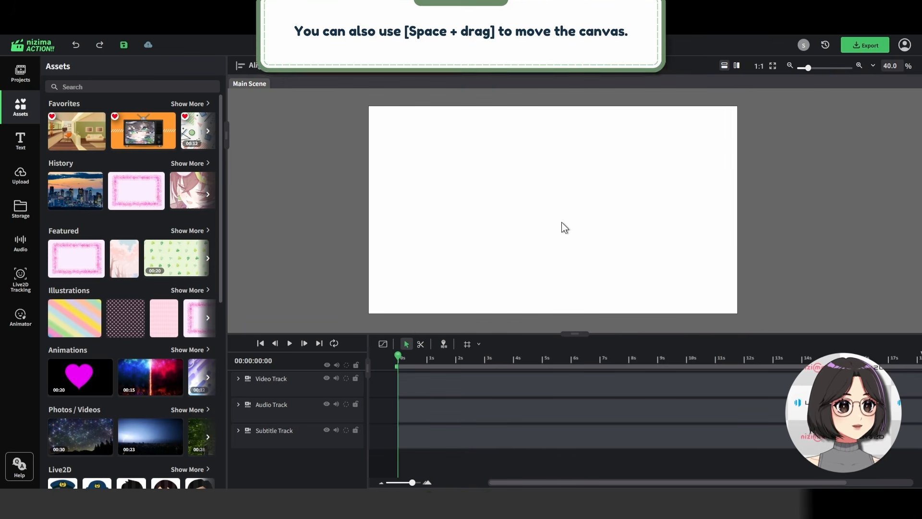
{"action": "scroll", "coordinate": [575, 220], "scroll_direction": "down", "scroll_amount": 5}
{"action": "scroll", "coordinate": [575, 220], "scroll_direction": "up", "scroll_amount": 5}
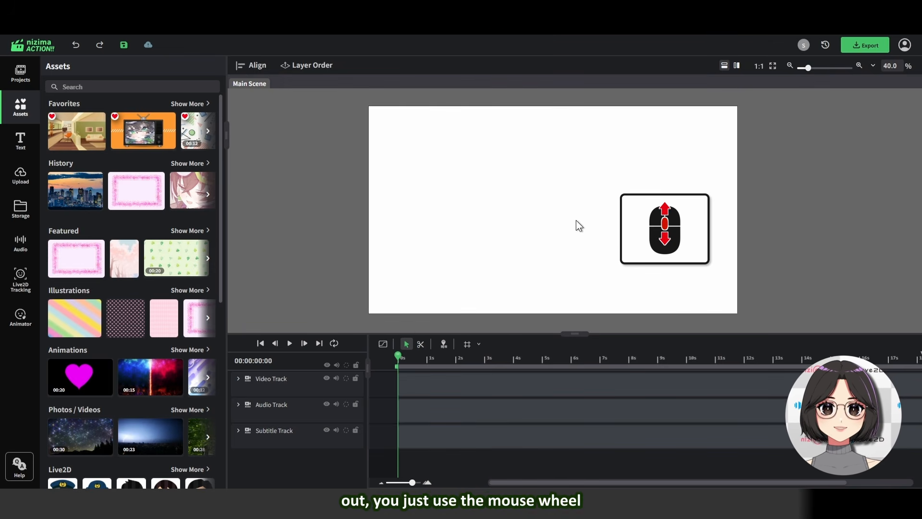
{"action": "scroll", "coordinate": [575, 220], "scroll_direction": "down", "scroll_amount": 3}
{"action": "scroll", "coordinate": [570, 216], "scroll_direction": "up", "scroll_amount": 3}
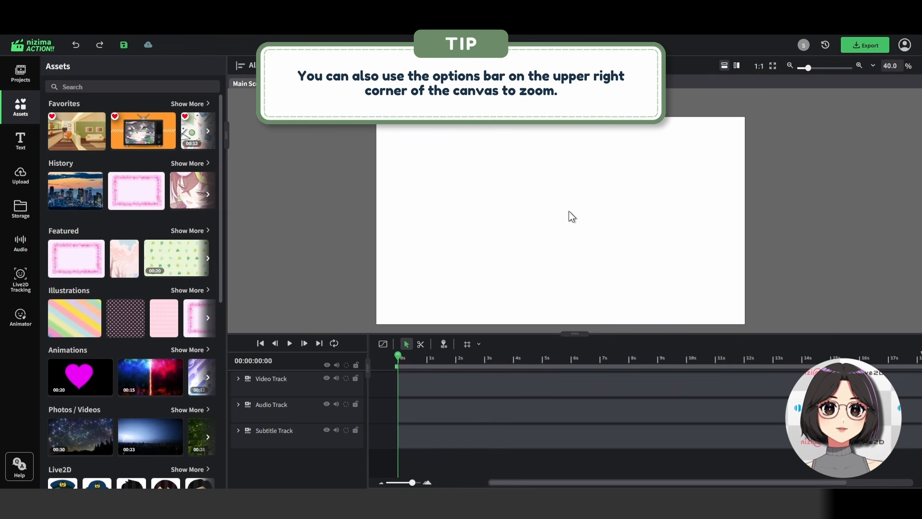
{"action": "right_click", "coordinate": [502, 191]}
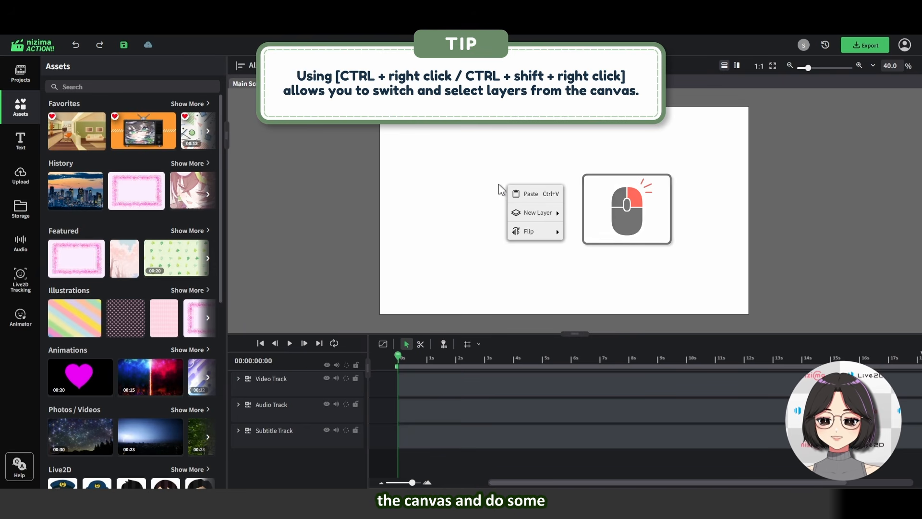
{"action": "mouse_move", "coordinate": [534, 211]}
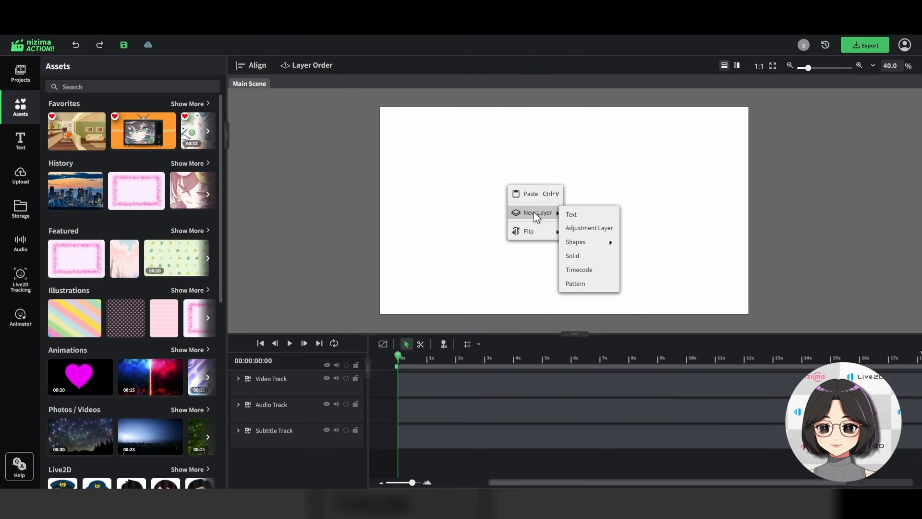
{"action": "left_click", "coordinate": [571, 214]}
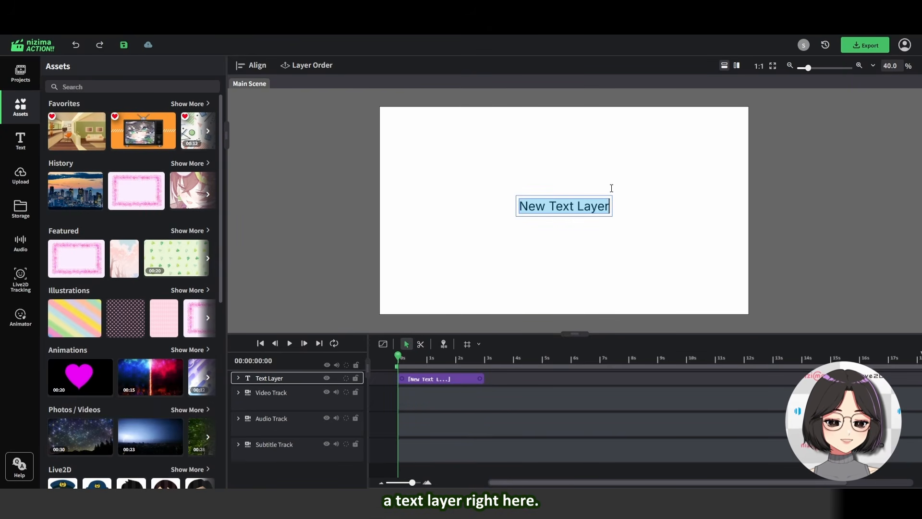
{"action": "left_click", "coordinate": [558, 174]}
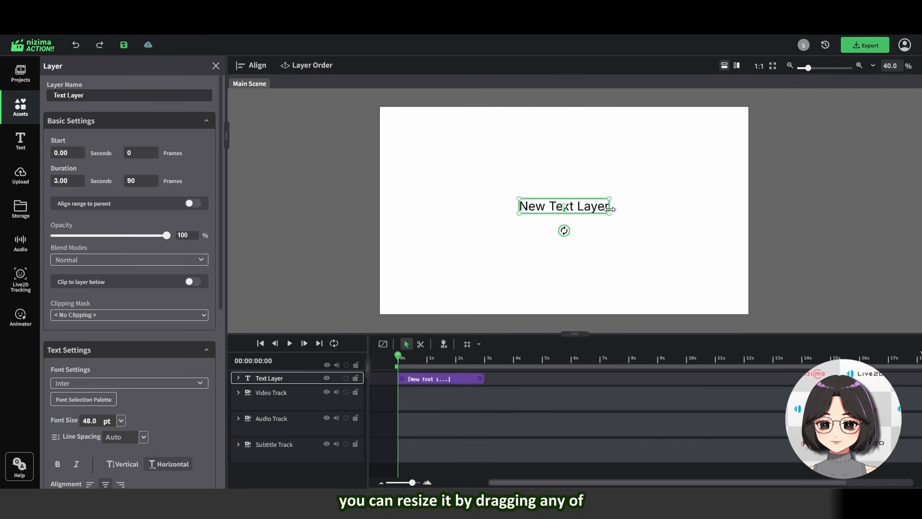
Enlarge the text layer to about 77 pt and rotate it to about -50°
{"action": "left_click_drag", "start_coordinate": [520, 199], "coordinate": [465, 191]}
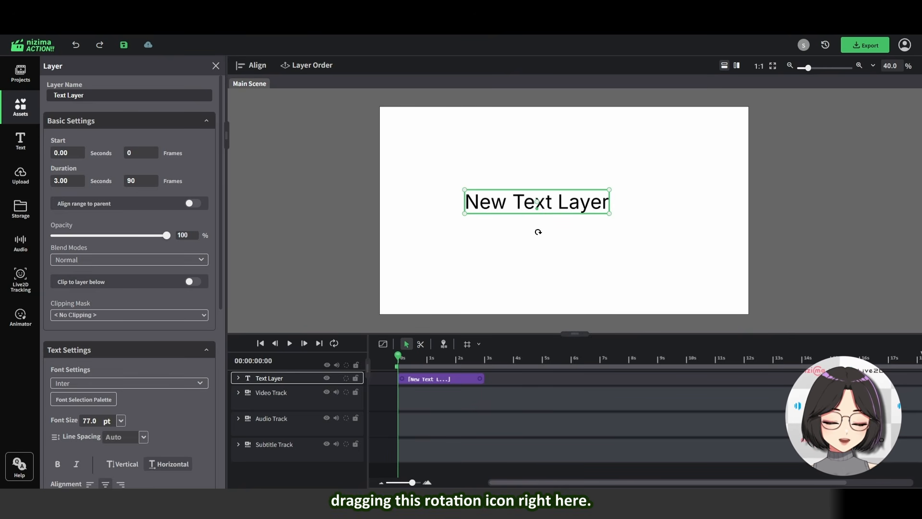
{"action": "left_click_drag", "start_coordinate": [539, 232], "coordinate": [556, 162]}
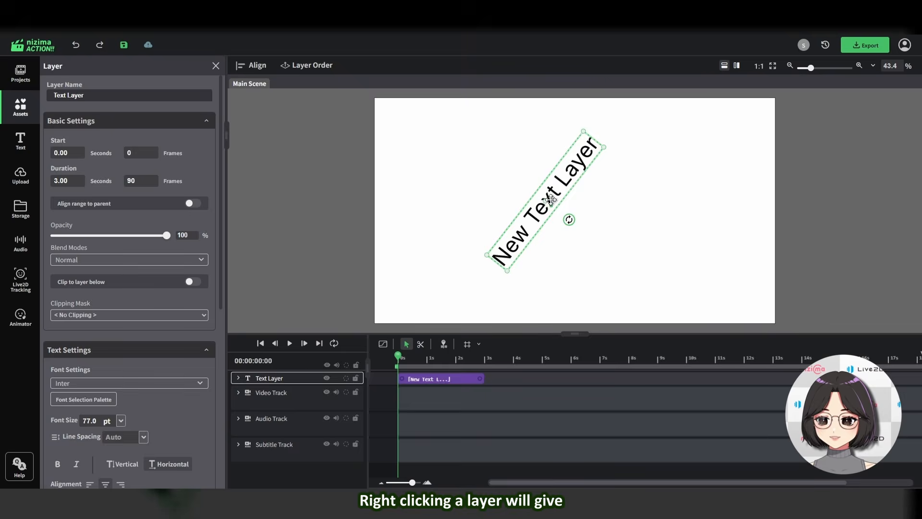
{"action": "right_click", "coordinate": [557, 201]}
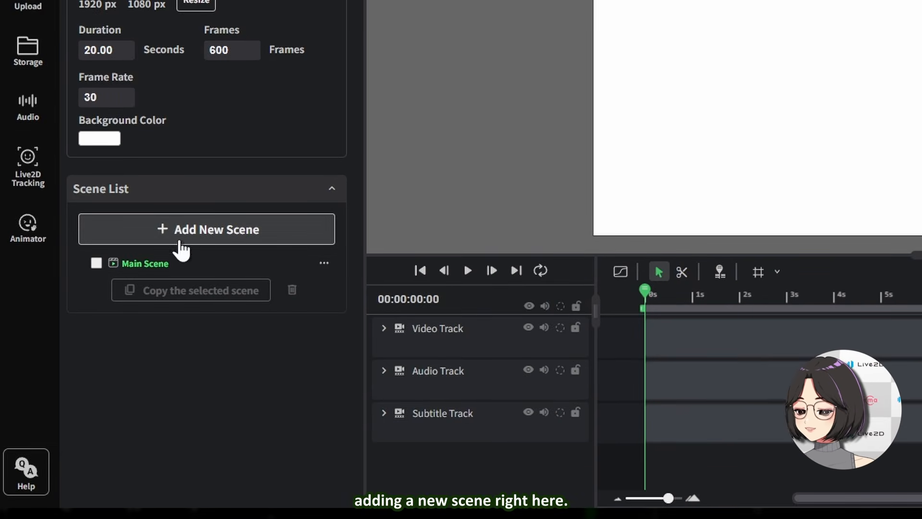
Add a new 1920×1080 scene with a light cyan background colour
{"action": "left_click", "coordinate": [180, 243]}
{"action": "left_click", "coordinate": [381, 284]}
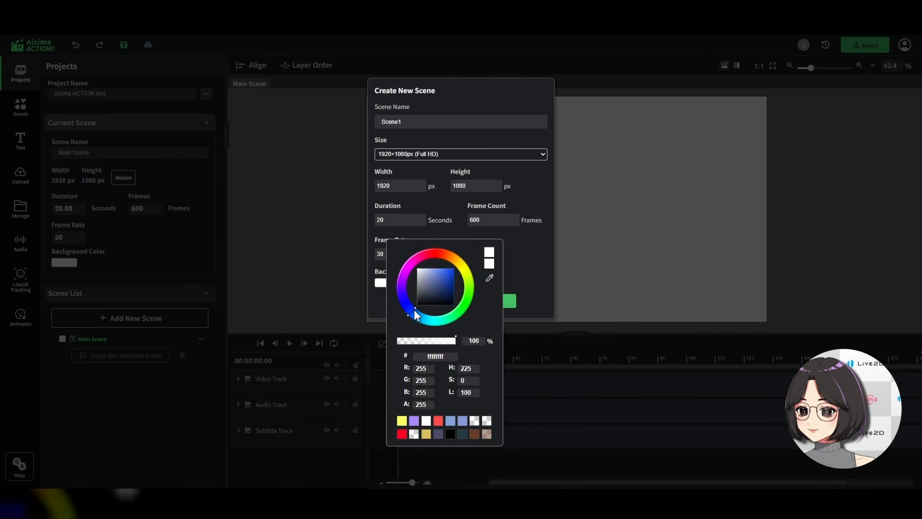
{"action": "left_click_drag", "start_coordinate": [414, 310], "coordinate": [430, 319]}
{"action": "left_click", "coordinate": [439, 270]}
{"action": "left_click", "coordinate": [486, 100]}
{"action": "left_click", "coordinate": [498, 300]}
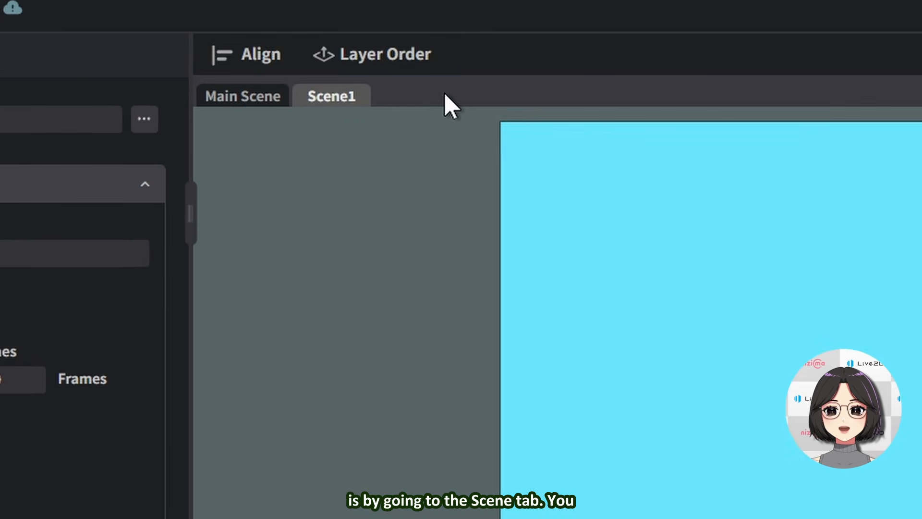
Add another new scene from the scene tab bar with a yellow background colour
{"action": "right_click", "coordinate": [409, 98]}
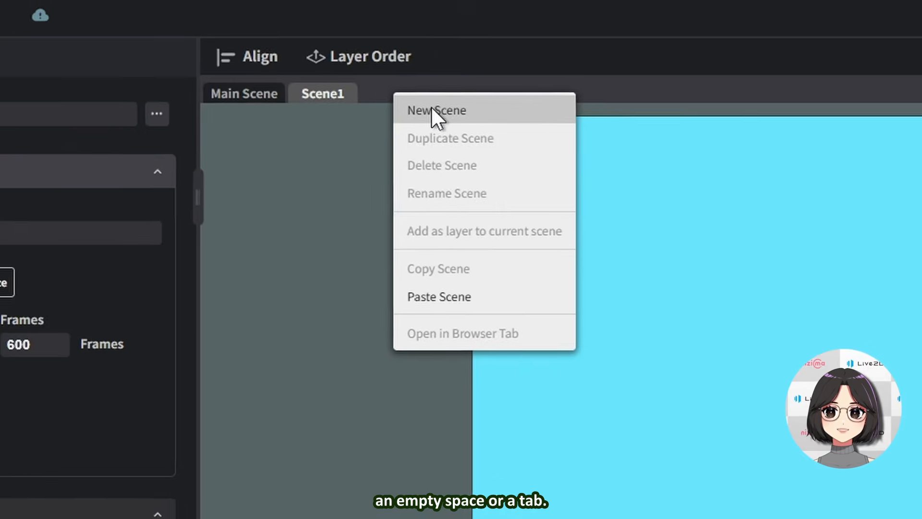
{"action": "left_click", "coordinate": [461, 123]}
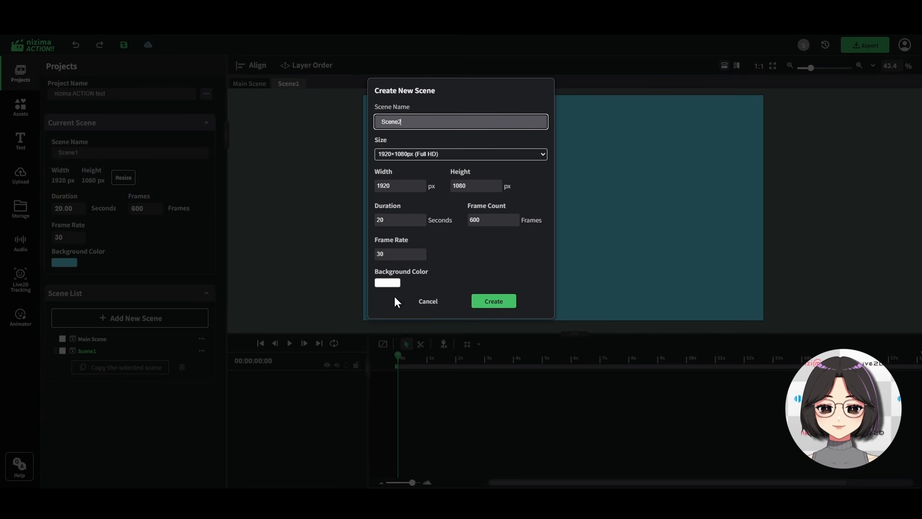
{"action": "left_click", "coordinate": [388, 283]}
{"action": "left_click", "coordinate": [463, 271]}
{"action": "left_click", "coordinate": [448, 272]}
{"action": "left_click", "coordinate": [521, 257]}
{"action": "left_click", "coordinate": [496, 300]}
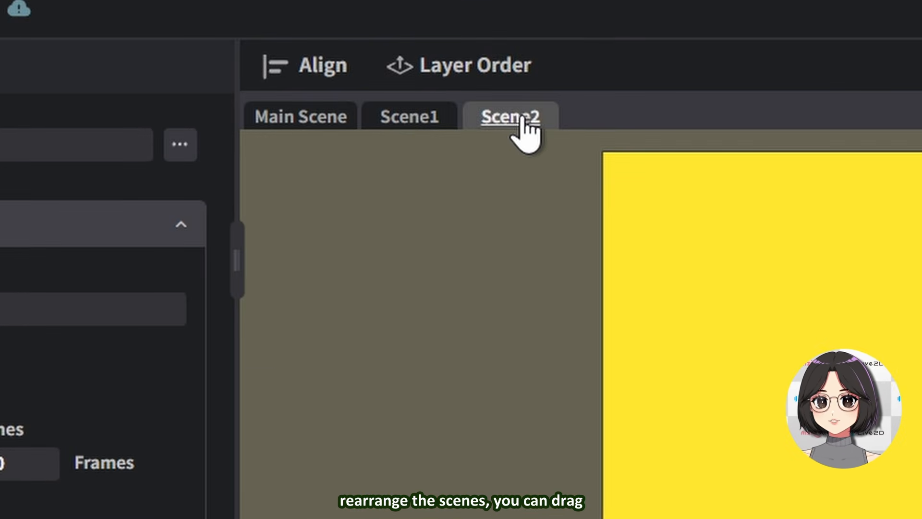
Move the yellow scene's tab before Scene1 and then restore the original tab order
{"action": "left_click_drag", "start_coordinate": [330, 83], "coordinate": [284, 84]}
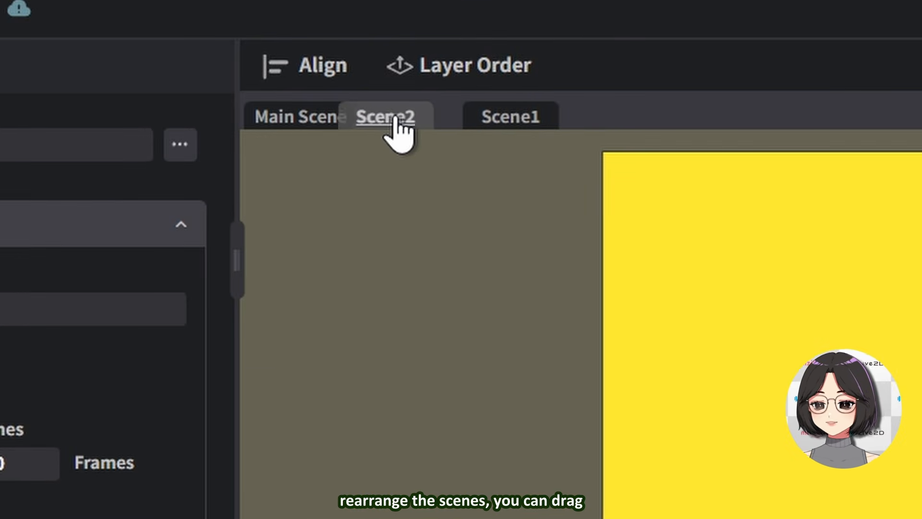
{"action": "left_click_drag", "start_coordinate": [504, 126], "coordinate": [384, 121]}
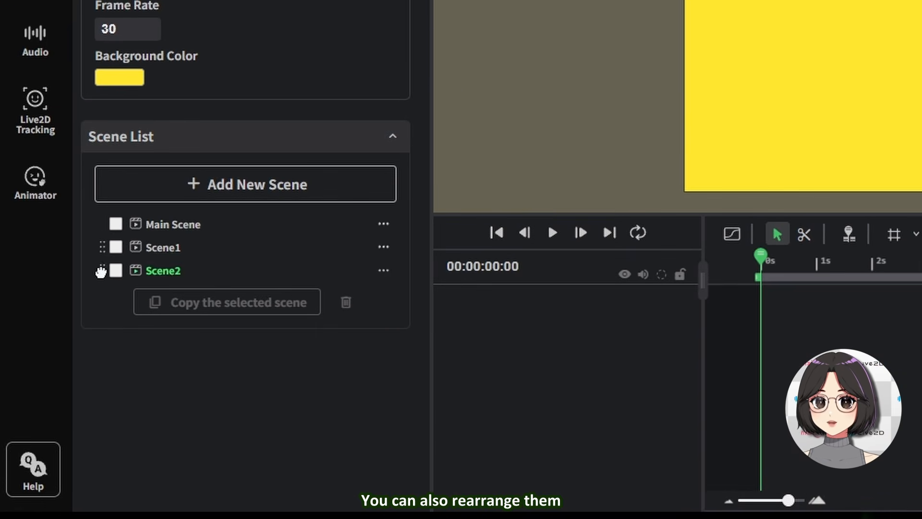
Drag Scene2 above Scene1 in the scene list and move Scene1 back above it
{"action": "mouse_move", "coordinate": [55, 360]}
{"action": "left_mouse_down"}
{"action": "mouse_move", "coordinate": [54, 345]}
{"action": "mouse_move", "coordinate": [57, 357]}
{"action": "left_mouse_up"}
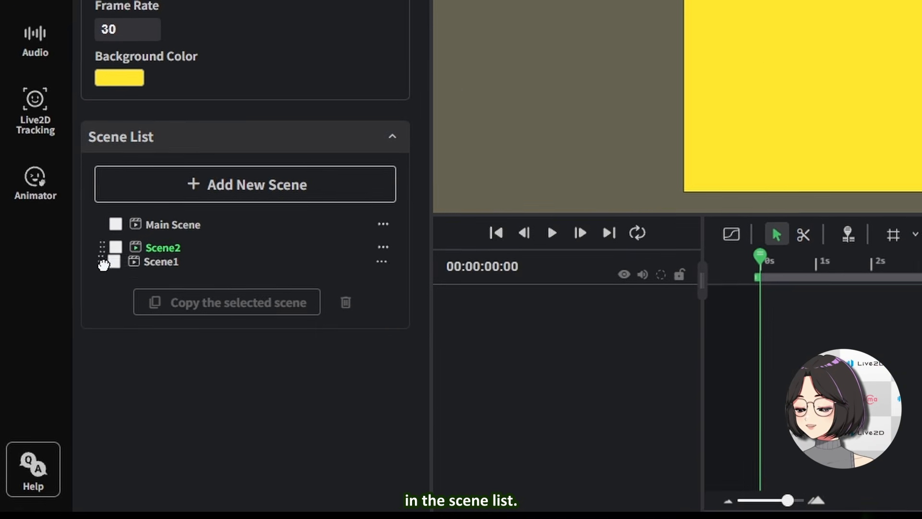
{"action": "left_click_drag", "start_coordinate": [103, 265], "coordinate": [103, 243]}
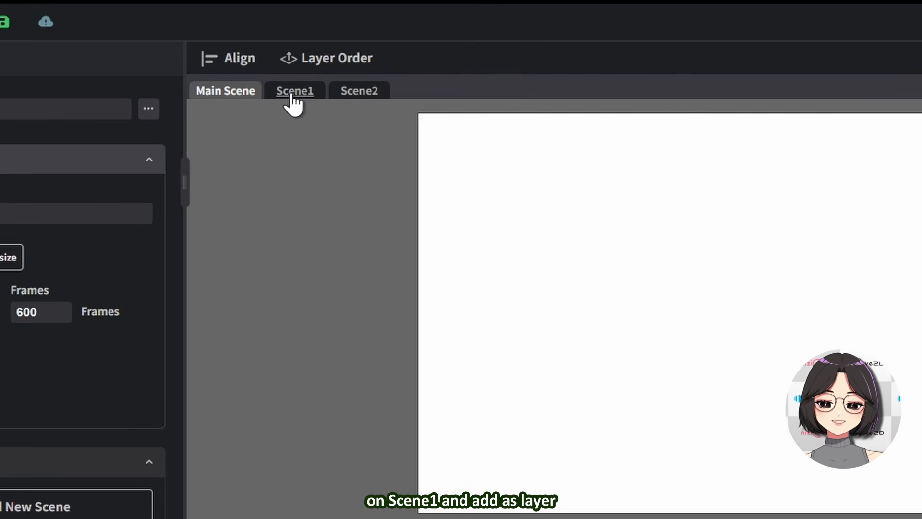
Add Scene1 as a layer to the Main Scene from the scene list's options
{"action": "right_click", "coordinate": [289, 83]}
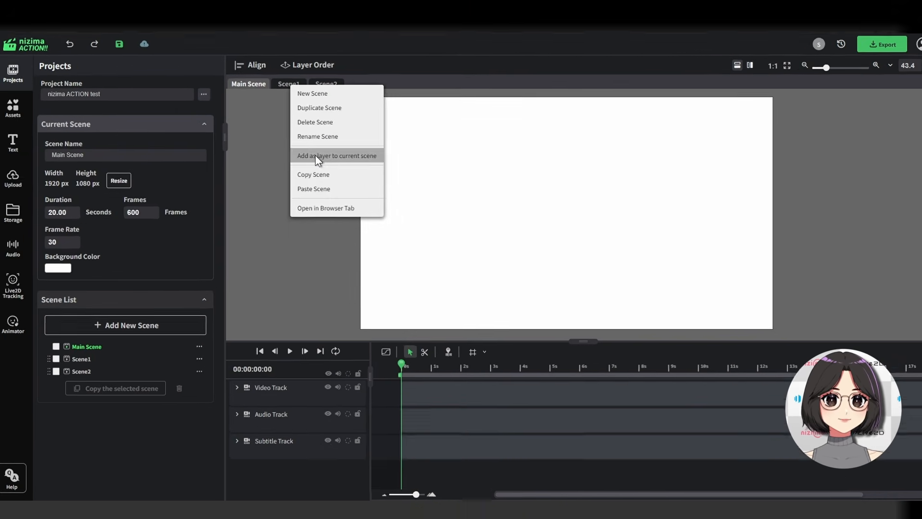
{"action": "left_click", "coordinate": [271, 363]}
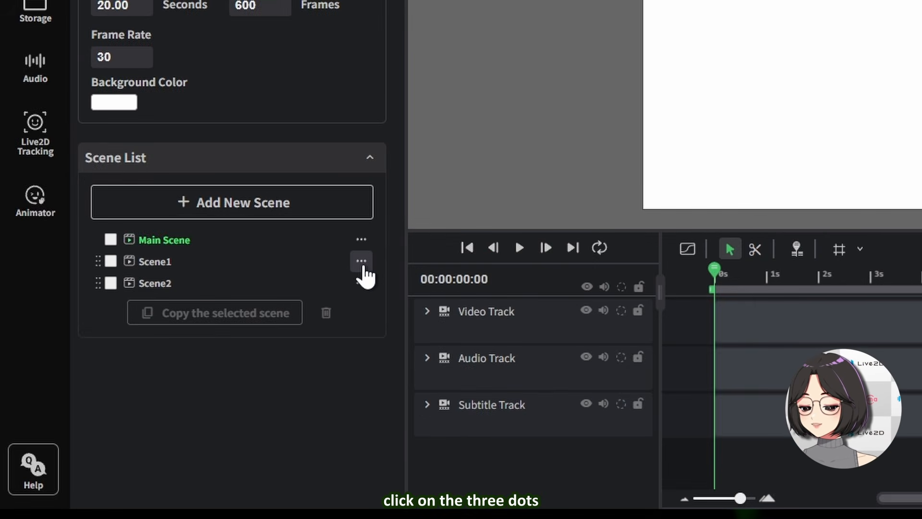
{"action": "left_click", "coordinate": [201, 351]}
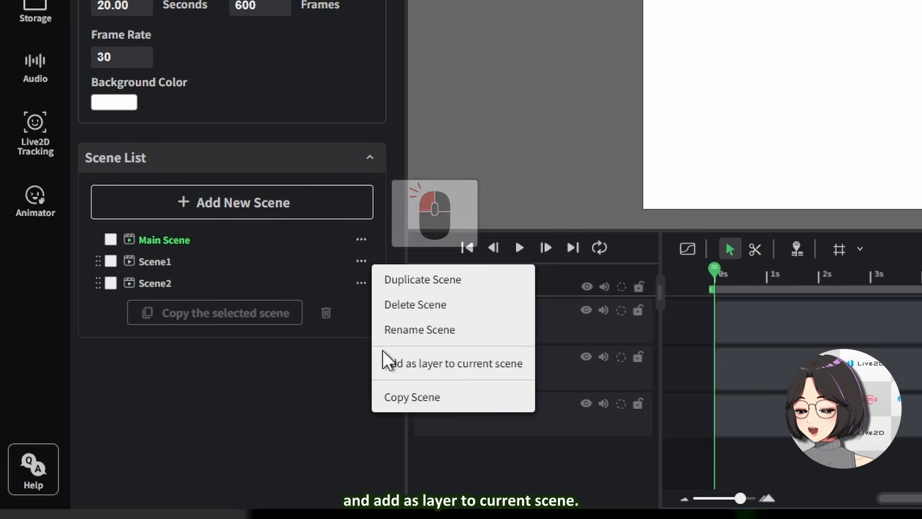
{"action": "left_click", "coordinate": [404, 364]}
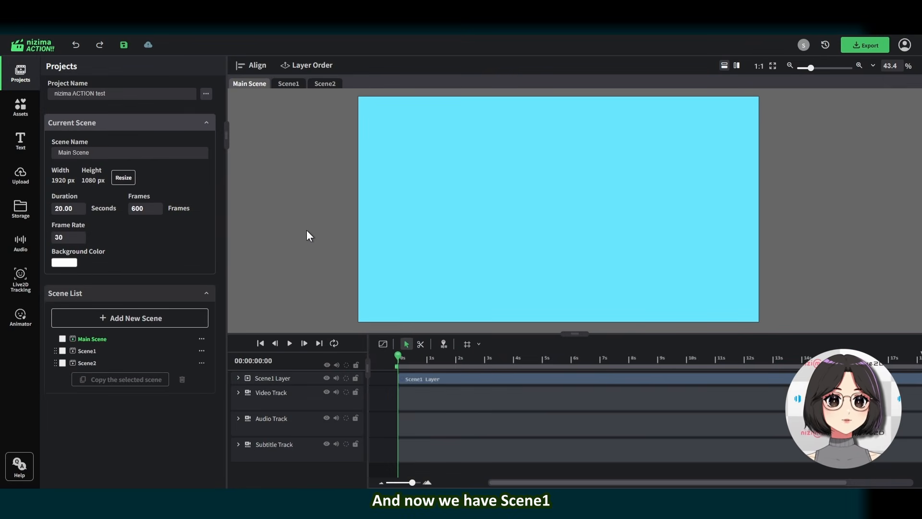
Resize the Scene1 layer smaller and reposition it on the Main Scene canvas
{"action": "left_click", "coordinate": [282, 379]}
{"action": "left_click_drag", "start_coordinate": [358, 96], "coordinate": [486, 200]}
{"action": "left_click_drag", "start_coordinate": [612, 261], "coordinate": [466, 233]}
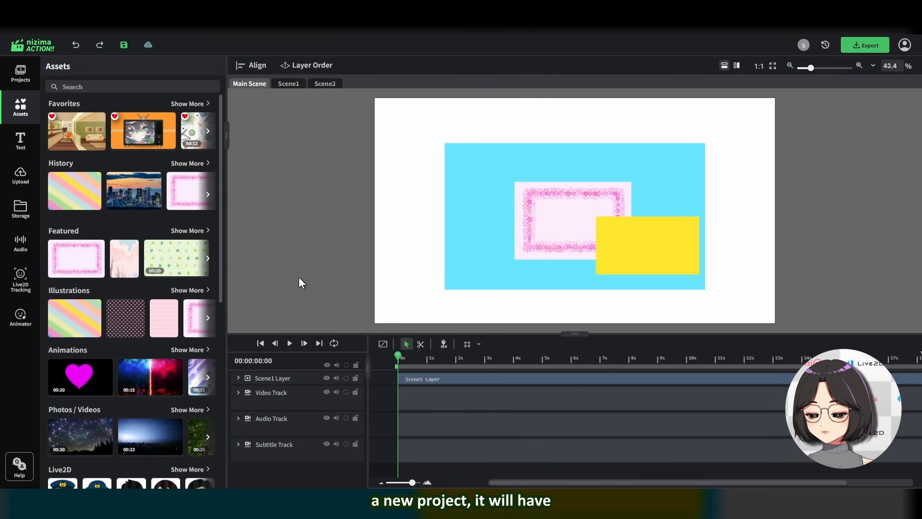
Select the Video Layer and Scene1 Layer in the timeline and move them into the Video Track
{"action": "left_click", "coordinate": [291, 418]}
{"action": "left_click", "coordinate": [292, 448]}
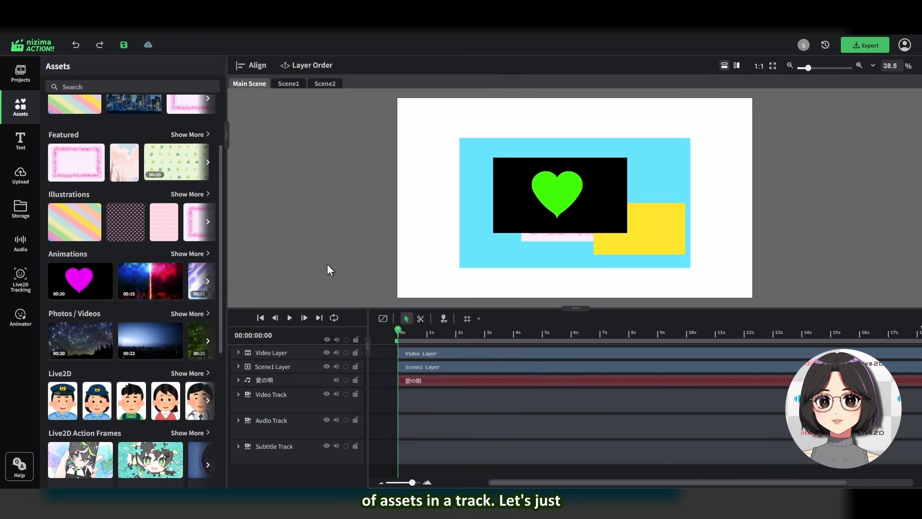
{"action": "left_click", "coordinate": [292, 352]}
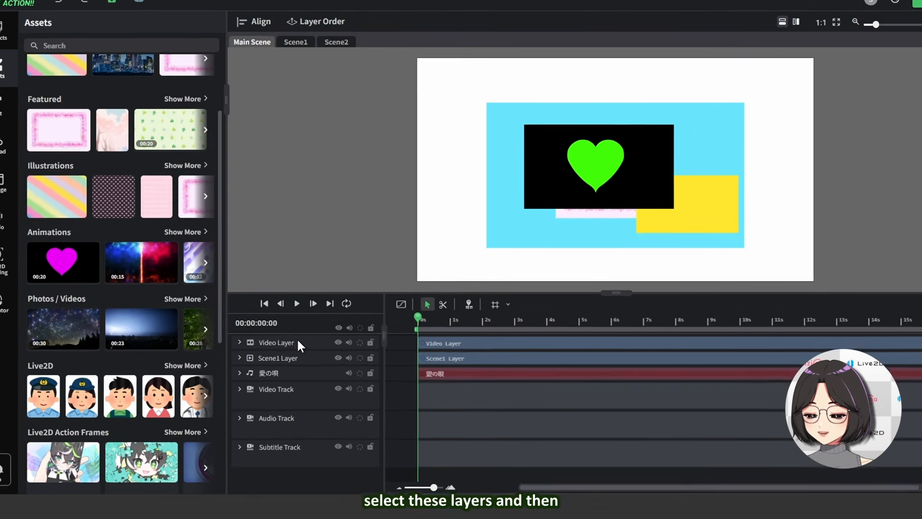
{"action": "left_click", "coordinate": [283, 365], "text": "ctrl"}
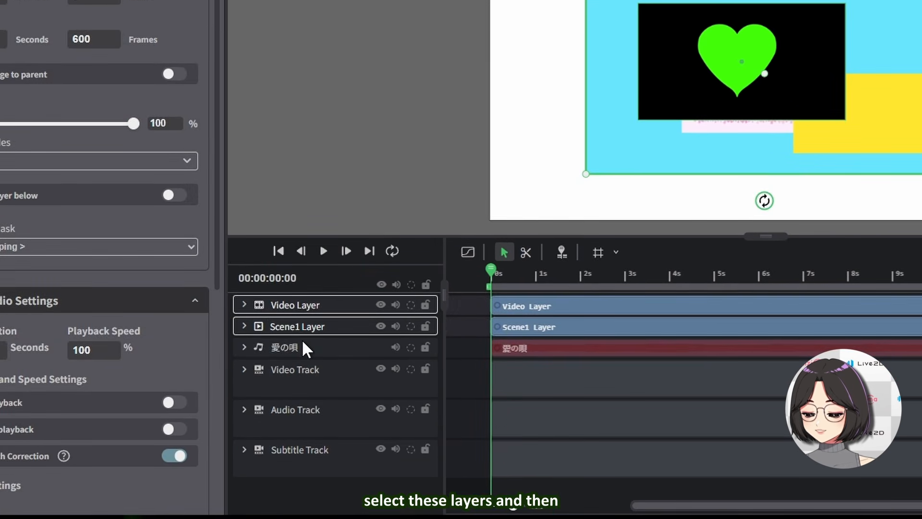
{"action": "left_click", "coordinate": [302, 347], "text": "ctrl"}
{"action": "left_click_drag", "start_coordinate": [305, 323], "coordinate": [305, 372]}
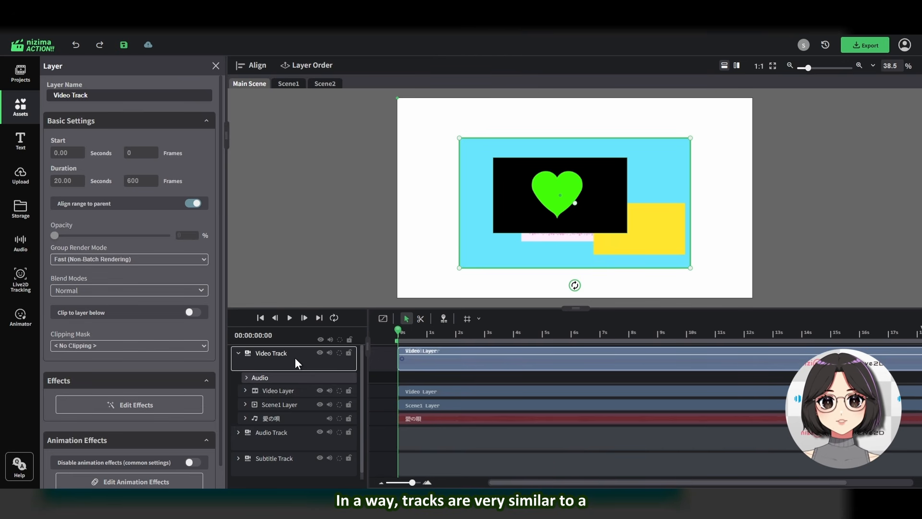
Shift the Video Layer and Scene1 Layer clips later inside the Video Track
{"action": "left_click", "coordinate": [285, 390]}
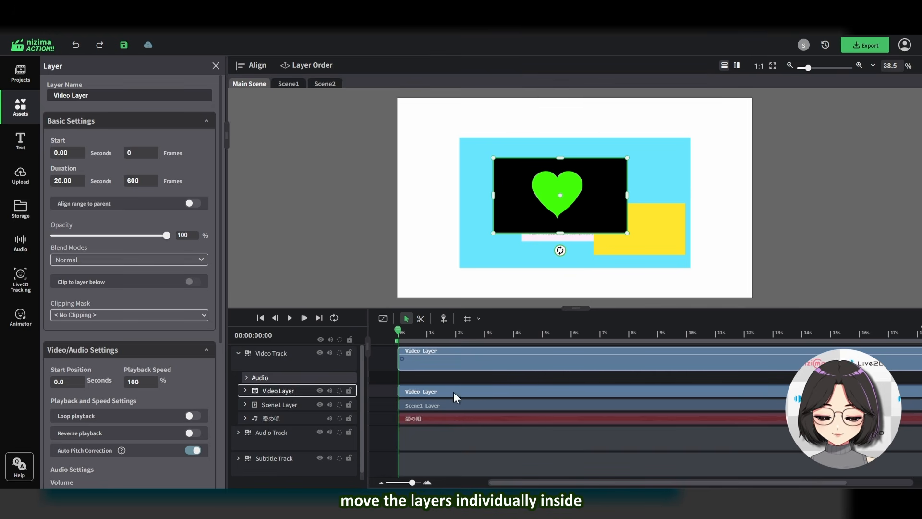
{"action": "left_click_drag", "start_coordinate": [454, 395], "coordinate": [527, 391]}
{"action": "left_click_drag", "start_coordinate": [427, 407], "coordinate": [512, 405]}
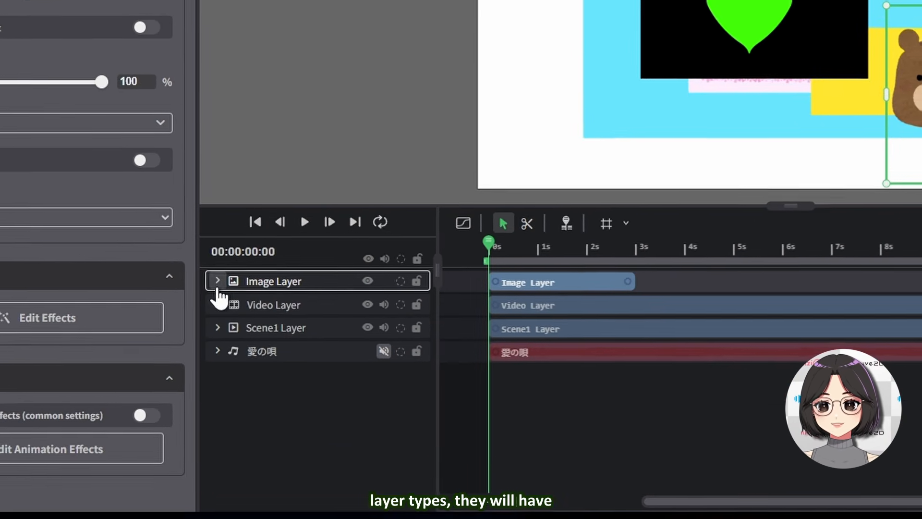
Expand the image layer and the audio layer in the timeline to examine their keyable properties
{"action": "left_click", "coordinate": [238, 353]}
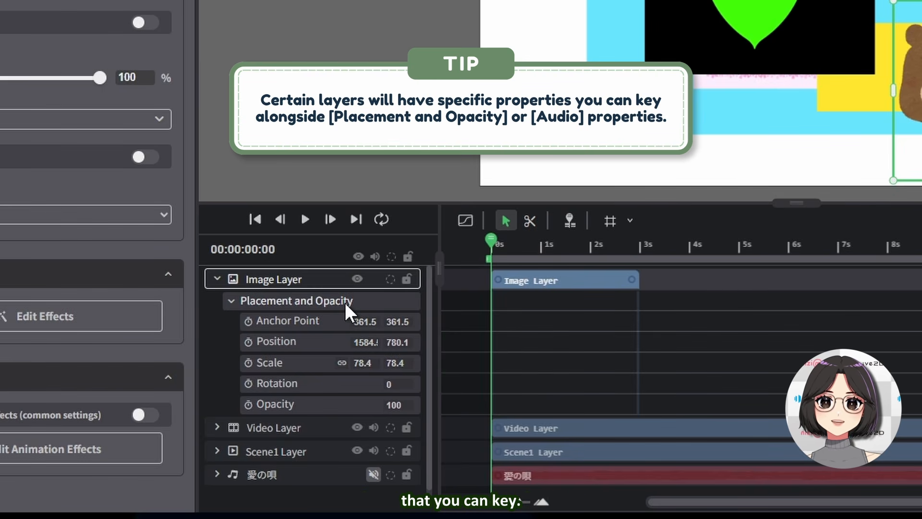
{"action": "scroll", "coordinate": [285, 463], "scroll_direction": "down", "scroll_amount": 1}
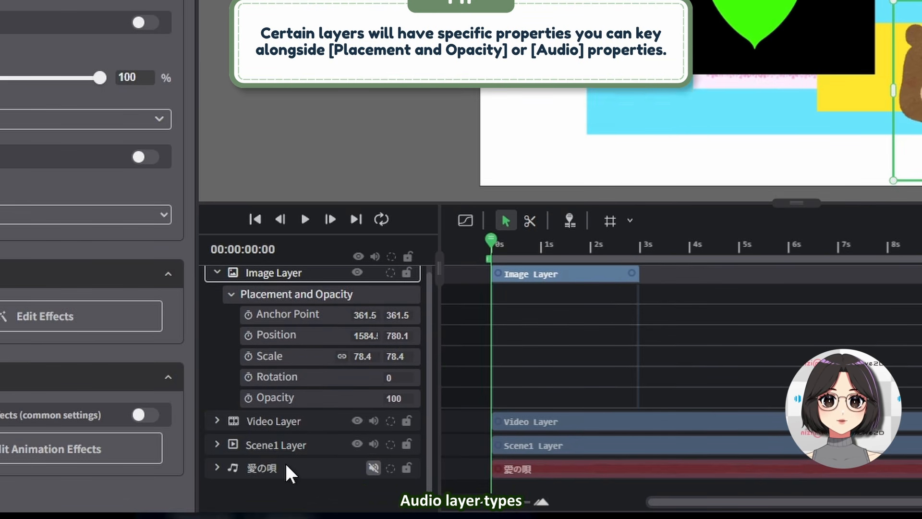
{"action": "left_click", "coordinate": [217, 469]}
{"action": "left_click", "coordinate": [231, 469]}
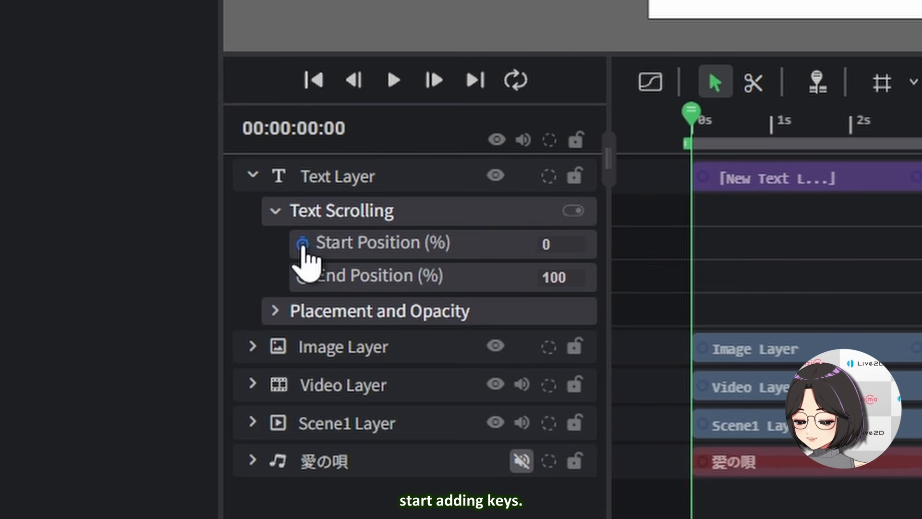
Enable keyframing on the text layer's Start Position and add keys at 0 s and 00:00:01:11
{"action": "left_click", "coordinate": [302, 244]}
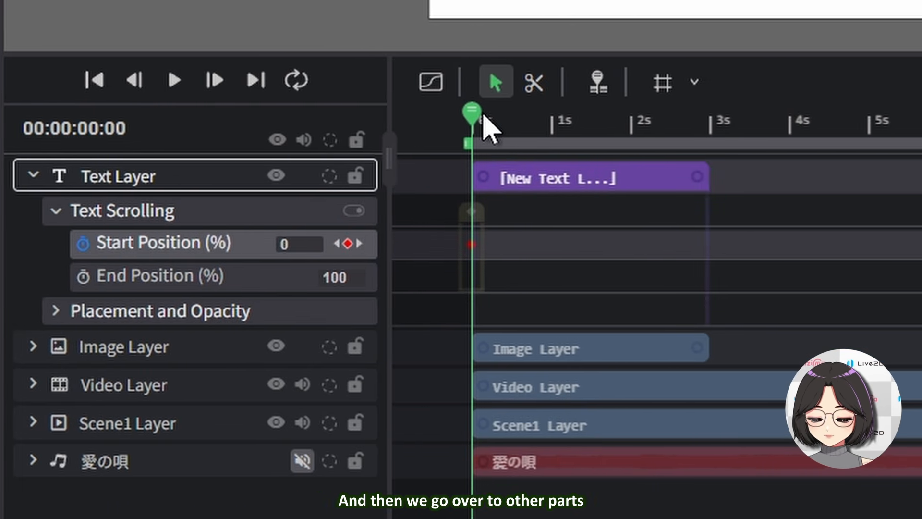
{"action": "left_click_drag", "start_coordinate": [483, 118], "coordinate": [582, 130]}
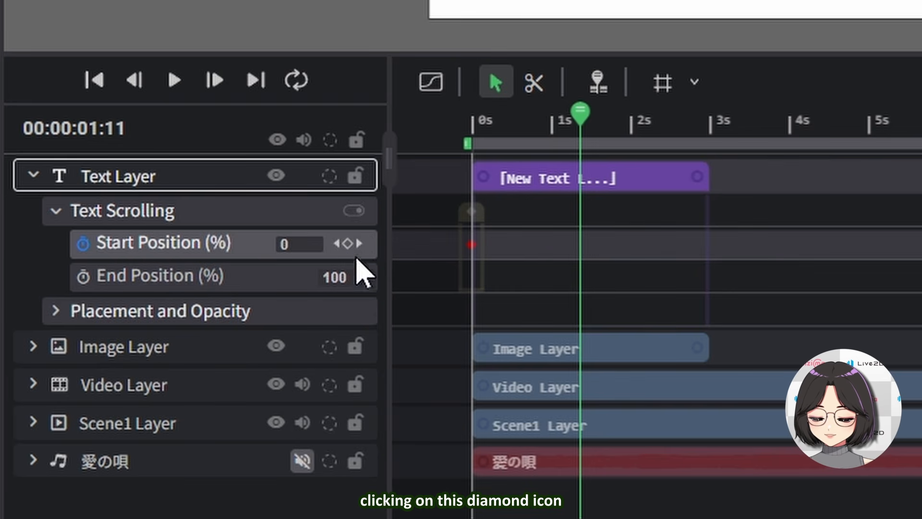
{"action": "left_click", "coordinate": [347, 245]}
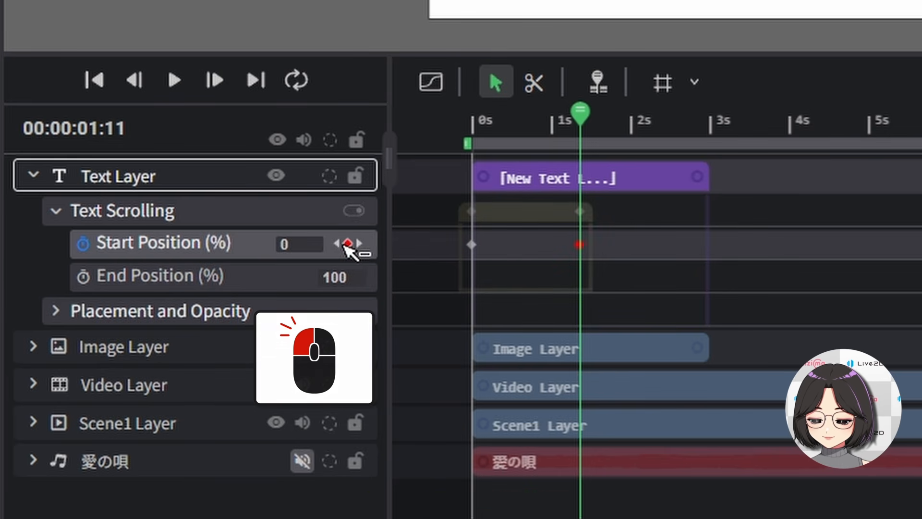
Move the playhead to 00:00:02:09 and add a key by scrubbing the Start Position value to about 7
{"action": "left_click_drag", "start_coordinate": [580, 115], "coordinate": [654, 140]}
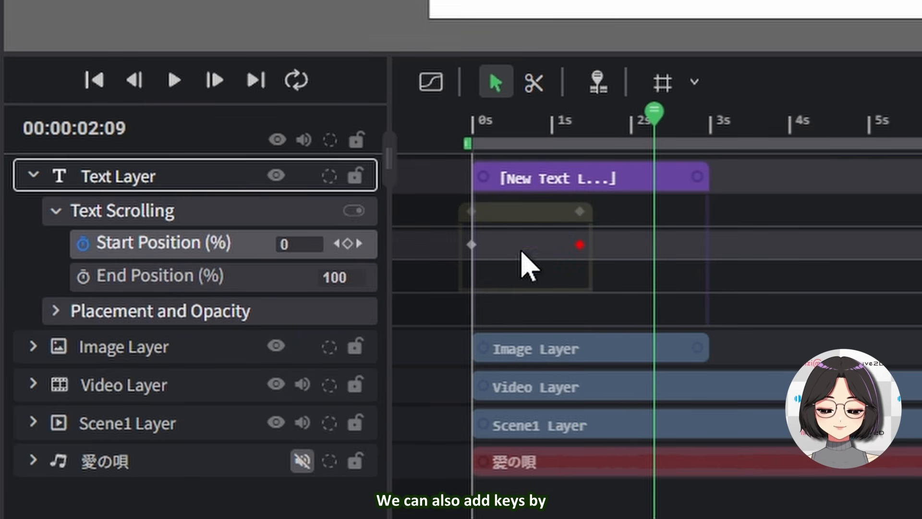
{"action": "left_click_drag", "start_coordinate": [284, 247], "coordinate": [296, 247]}
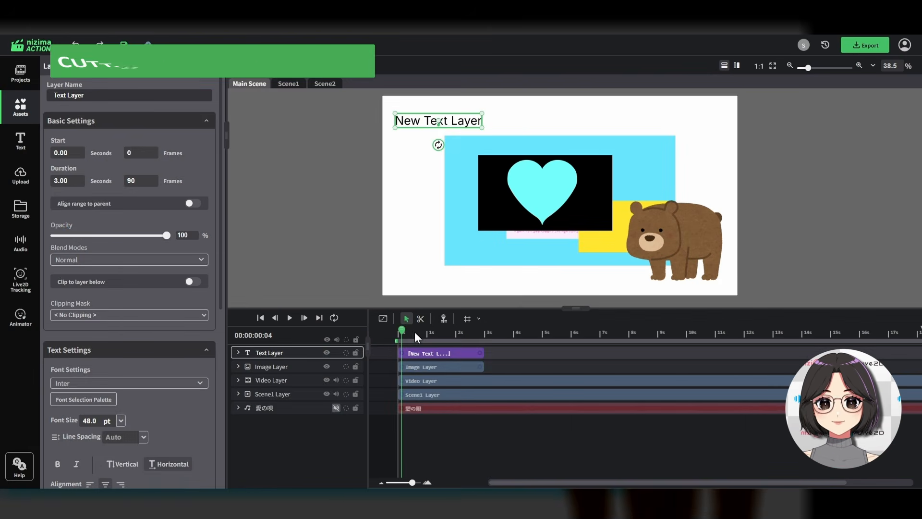
Split the text layer clip at about 00:00:01:12 using the split command and the razor tool
{"action": "left_click_drag", "start_coordinate": [414, 331], "coordinate": [437, 331]}
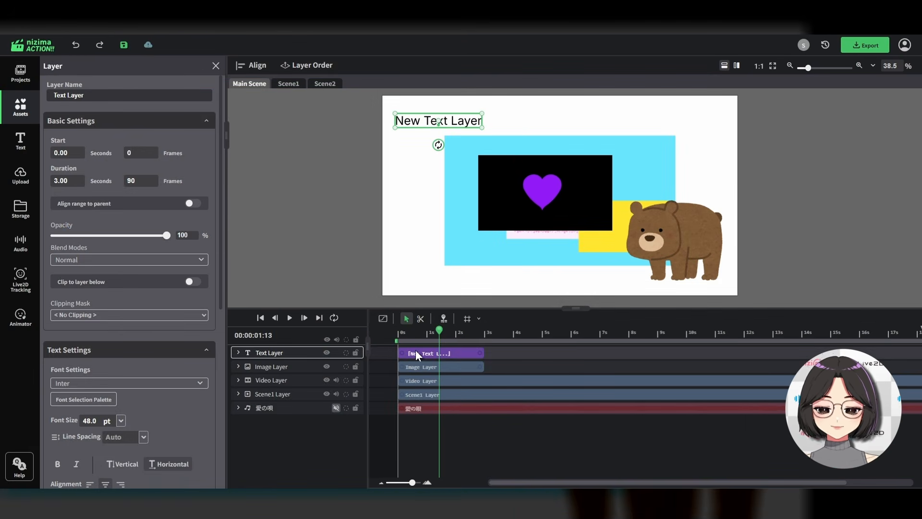
{"action": "key", "text": "s"}
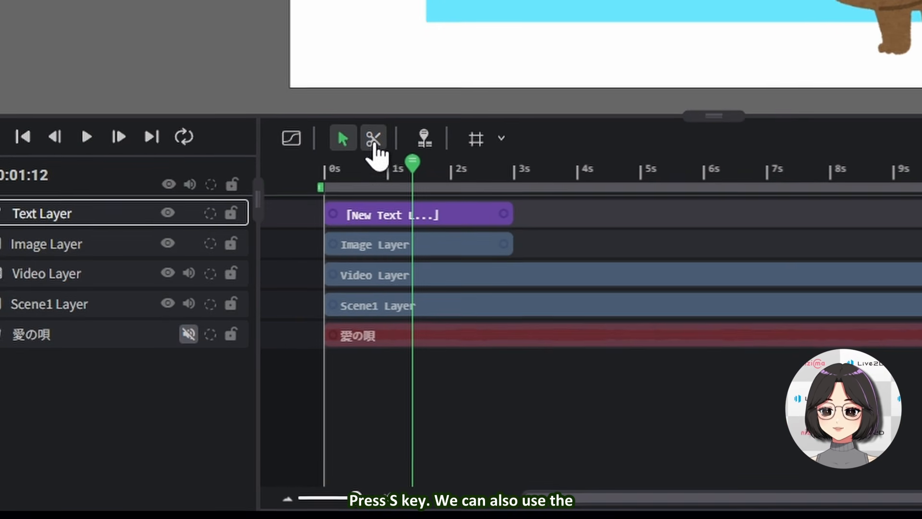
{"action": "left_click", "coordinate": [378, 146]}
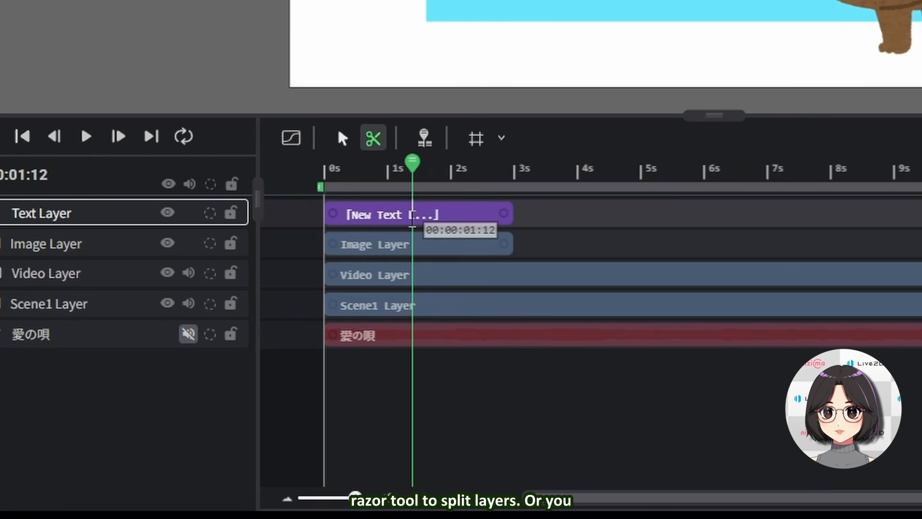
{"action": "left_click", "coordinate": [413, 218]}
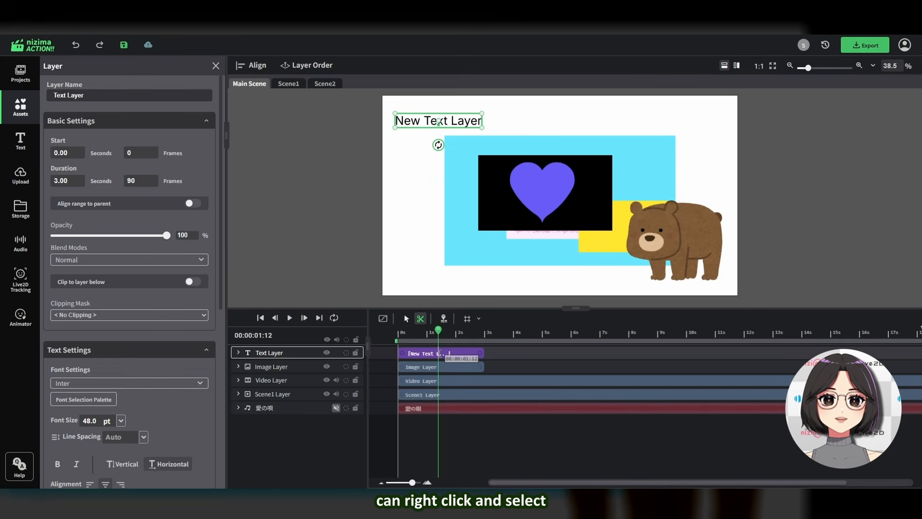
{"action": "right_click", "coordinate": [443, 240]}
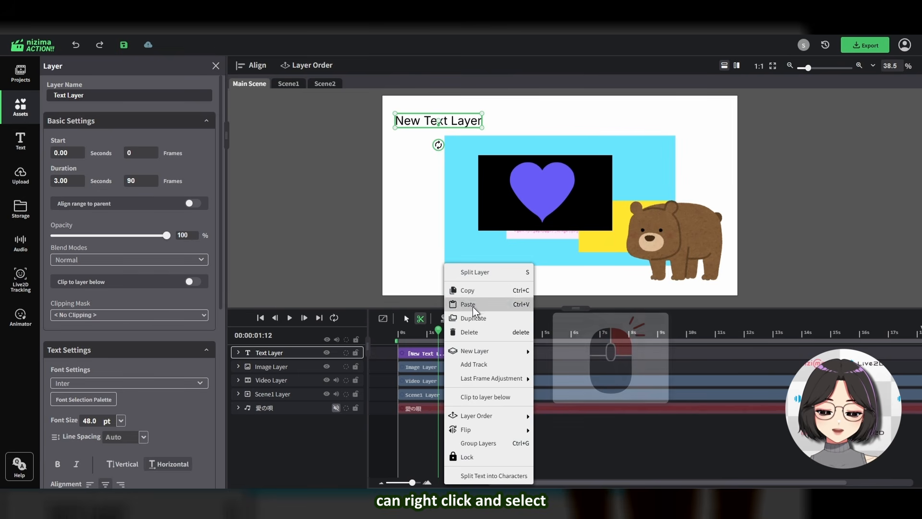
{"action": "left_click", "coordinate": [473, 273]}
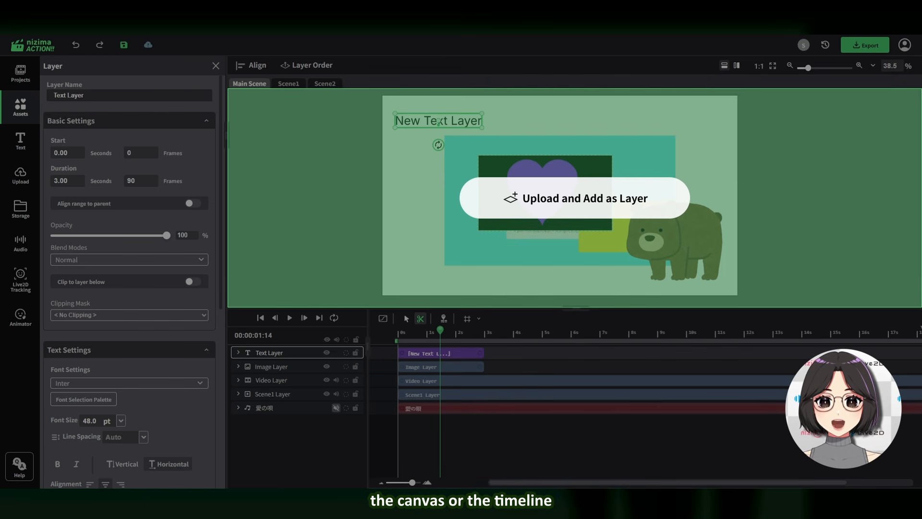
Upload an image file by dropping it onto the canvas as a new layer
{"action": "left_click_drag", "start_coordinate": [471, 269], "coordinate": [418, 356]}
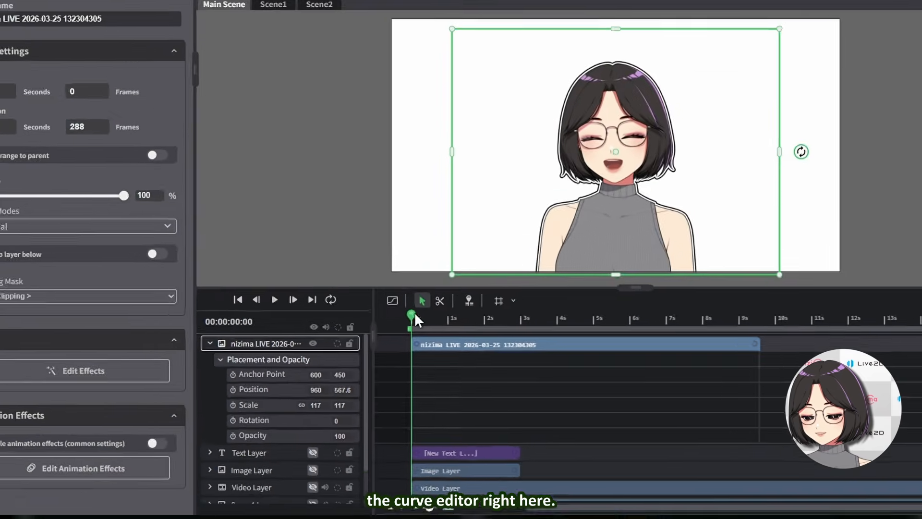
Open the curve editor for the image layer's Position keys and play the animation
{"action": "left_click", "coordinate": [424, 240]}
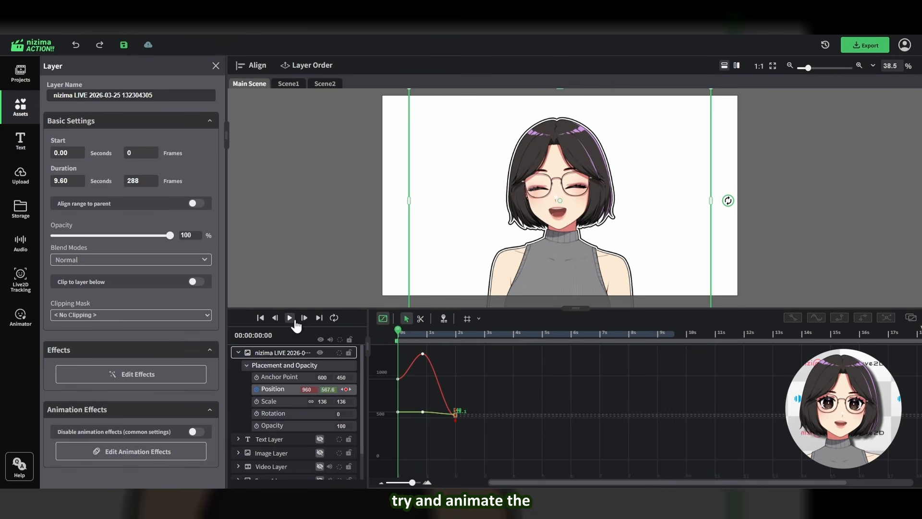
{"action": "left_click", "coordinate": [289, 317]}
{"action": "scroll", "coordinate": [670, 358], "scroll_direction": "up", "scroll_amount": 2}
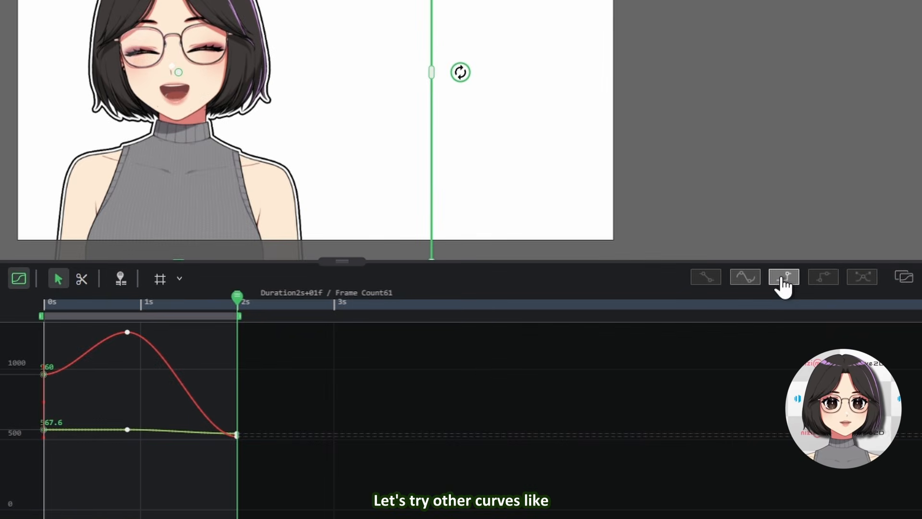
Switch the Position keys' interpolation to Step and then Bezier, and play the result
{"action": "left_click", "coordinate": [784, 277]}
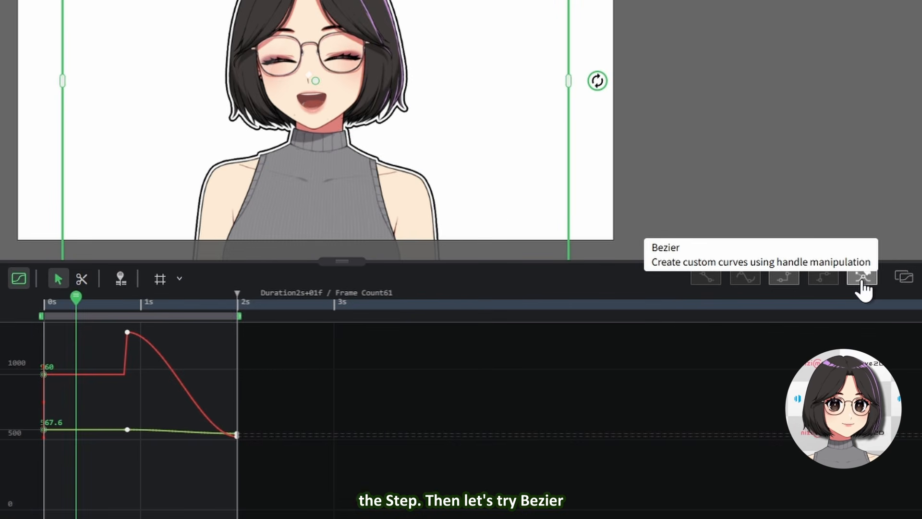
{"action": "left_click", "coordinate": [862, 278]}
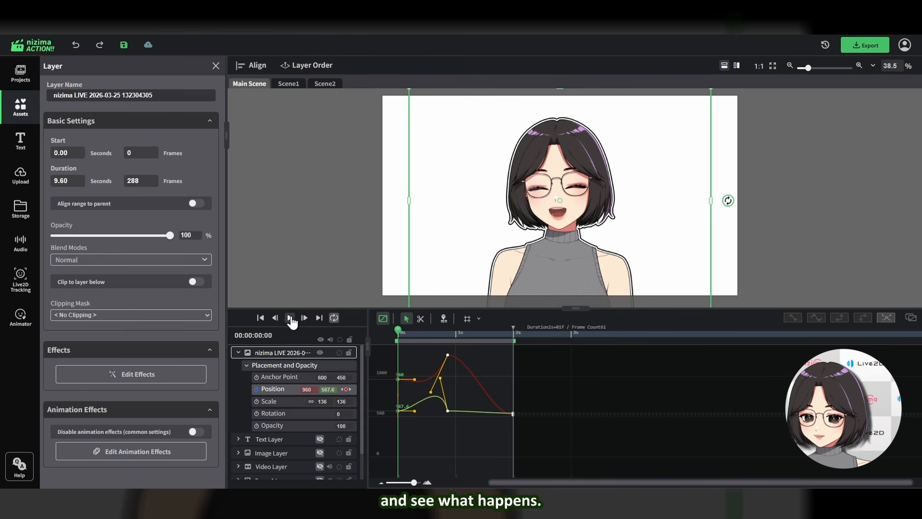
{"action": "left_click", "coordinate": [289, 318]}
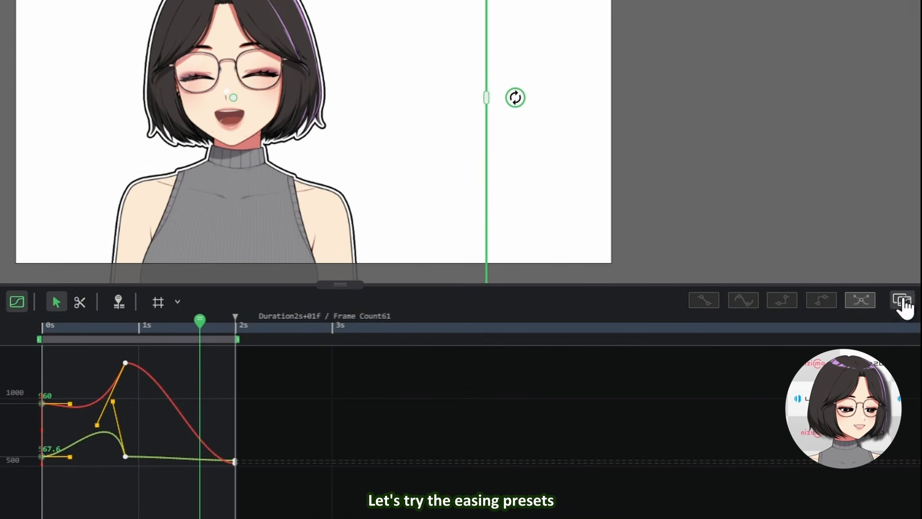
Apply the Expo-in-out easing preset to the Position keys and play the animation
{"action": "left_click", "coordinate": [902, 301]}
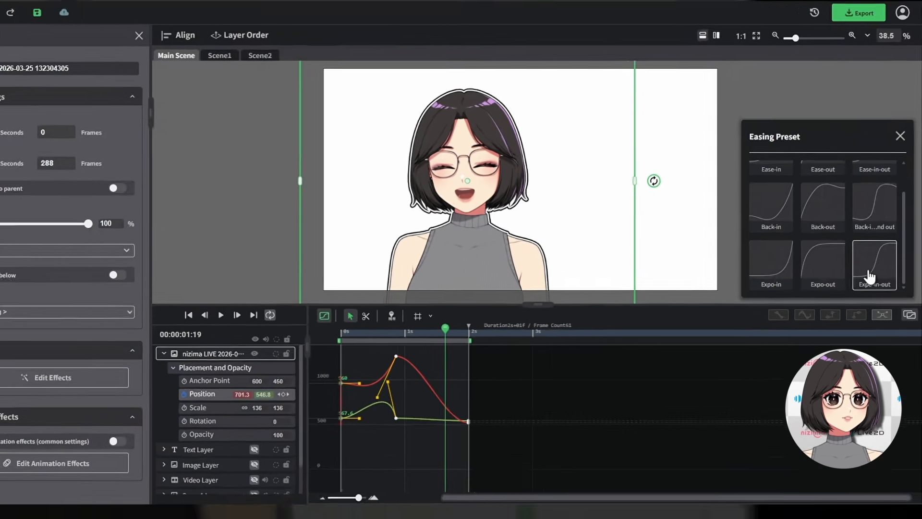
{"action": "left_click", "coordinate": [854, 237]}
{"action": "left_click", "coordinate": [290, 318]}
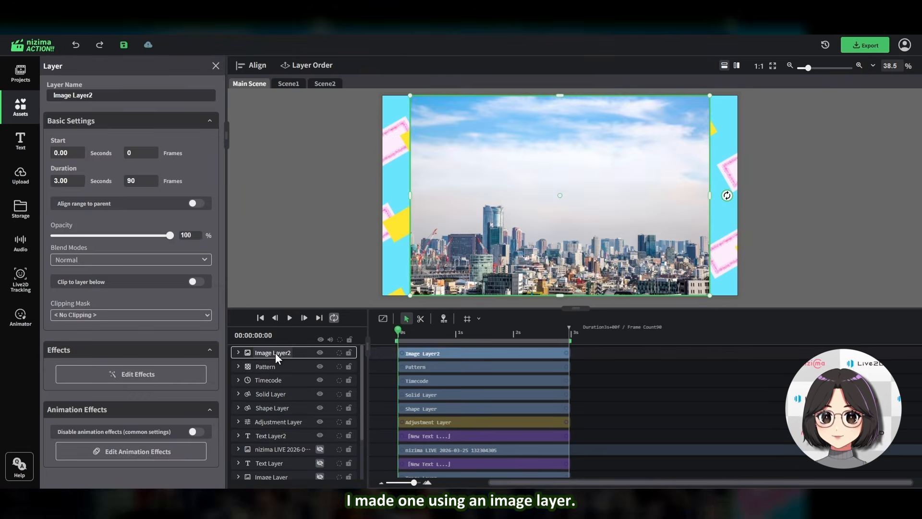
Convert an image layer into a panorama layer and adjust its panorama view settings
{"action": "right_click", "coordinate": [275, 352]}
{"action": "left_click", "coordinate": [306, 384]}
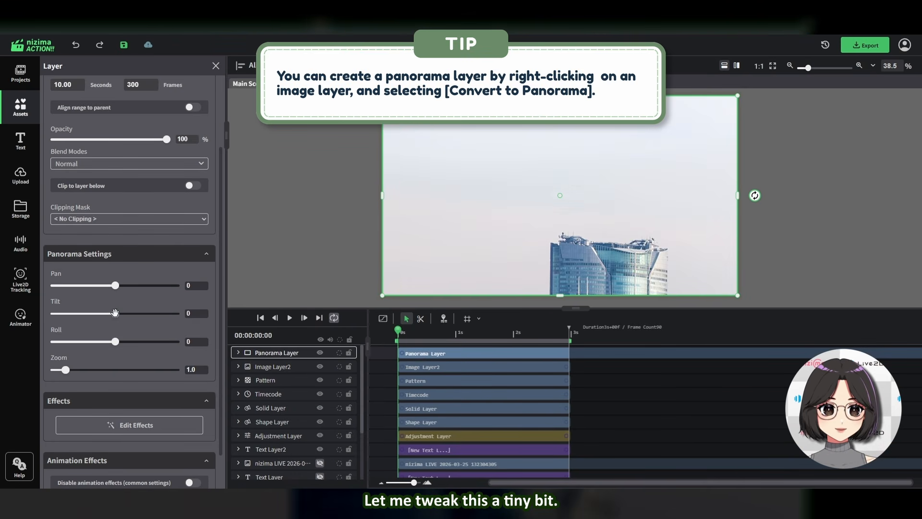
{"action": "left_click_drag", "start_coordinate": [115, 313], "coordinate": [101, 314]}
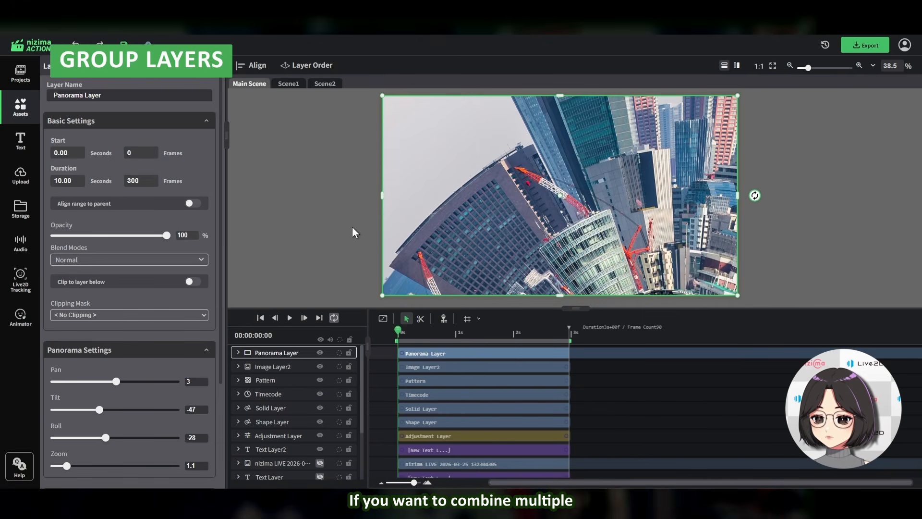
Group the Panorama Layer, Image Layer2, Pattern, Timecode, Solid Layer and Shape Layer together and move the group on the canvas
{"action": "left_click", "coordinate": [279, 368], "text": "ctrl"}
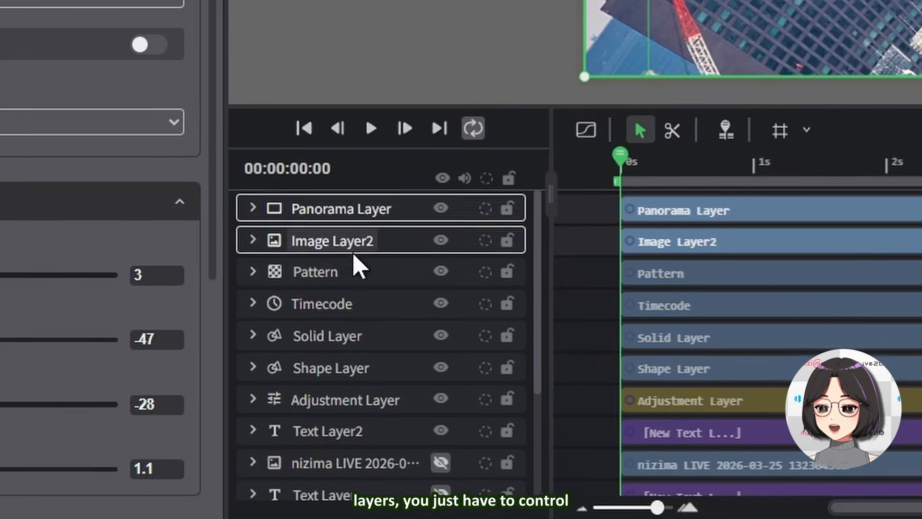
{"action": "left_click", "coordinate": [284, 380], "text": "ctrl"}
{"action": "left_click", "coordinate": [288, 394], "text": "ctrl"}
{"action": "left_click", "coordinate": [359, 341], "text": "ctrl"}
{"action": "left_click", "coordinate": [350, 375], "text": "ctrl"}
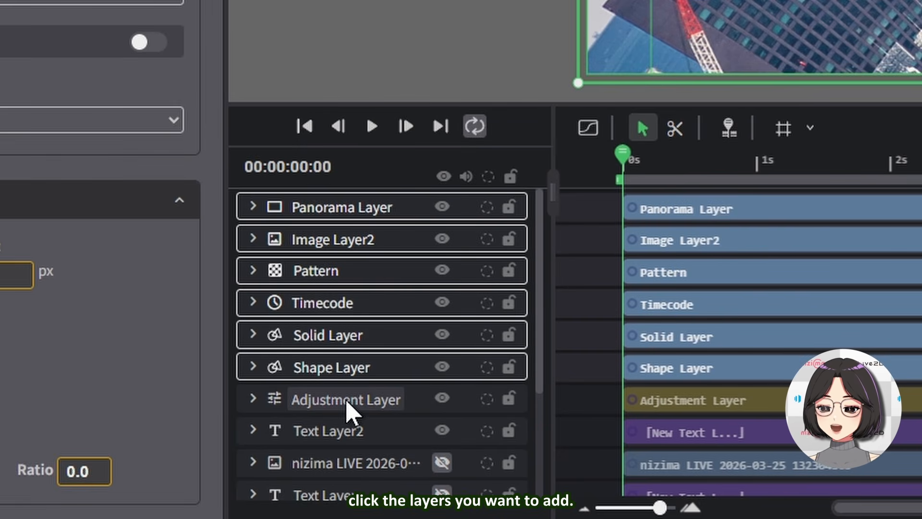
{"action": "left_click", "coordinate": [351, 410], "text": "ctrl"}
{"action": "right_click", "coordinate": [346, 247]}
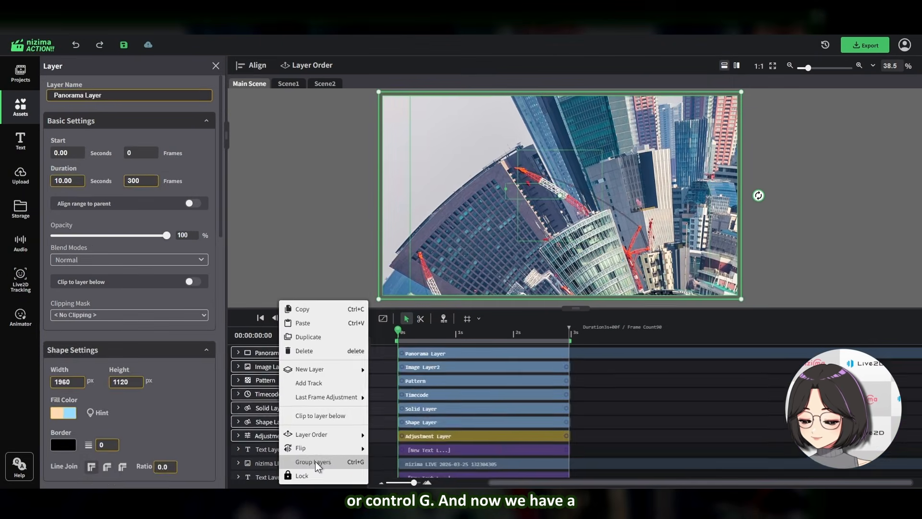
{"action": "left_click", "coordinate": [432, 460]}
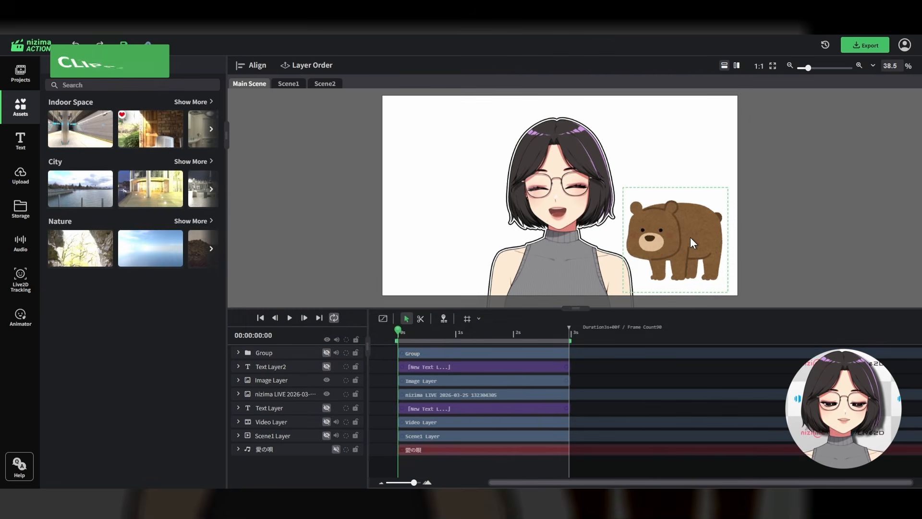
{"action": "left_click", "coordinate": [695, 252]}
{"action": "left_click_drag", "start_coordinate": [676, 236], "coordinate": [592, 227]}
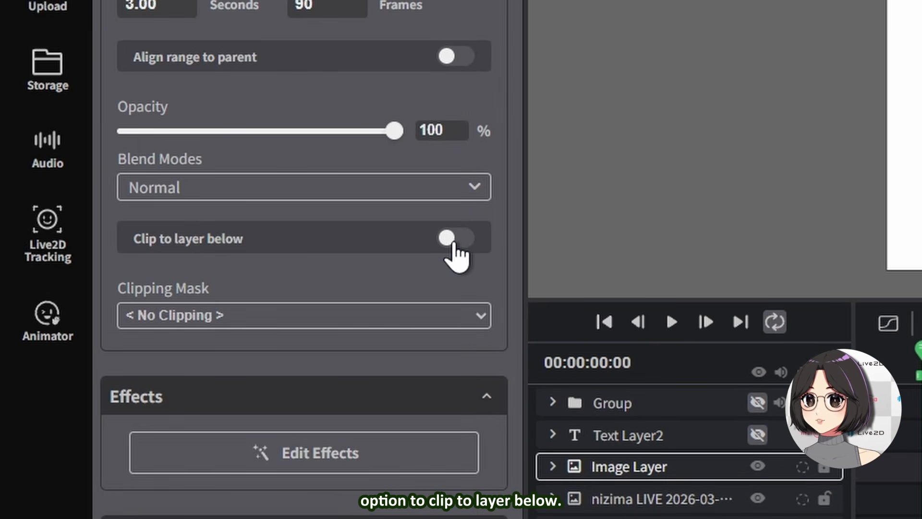
Enable Clip to layer below on the bear image layer and reposition the bear over the character
{"action": "left_click", "coordinate": [452, 240]}
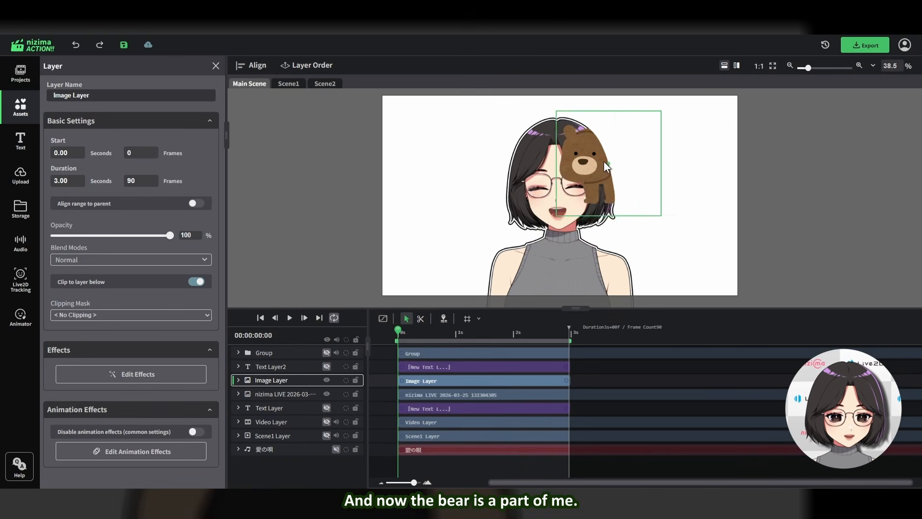
{"action": "left_click_drag", "start_coordinate": [603, 162], "coordinate": [712, 79]}
{"action": "left_click_drag", "start_coordinate": [611, 175], "coordinate": [603, 186]}
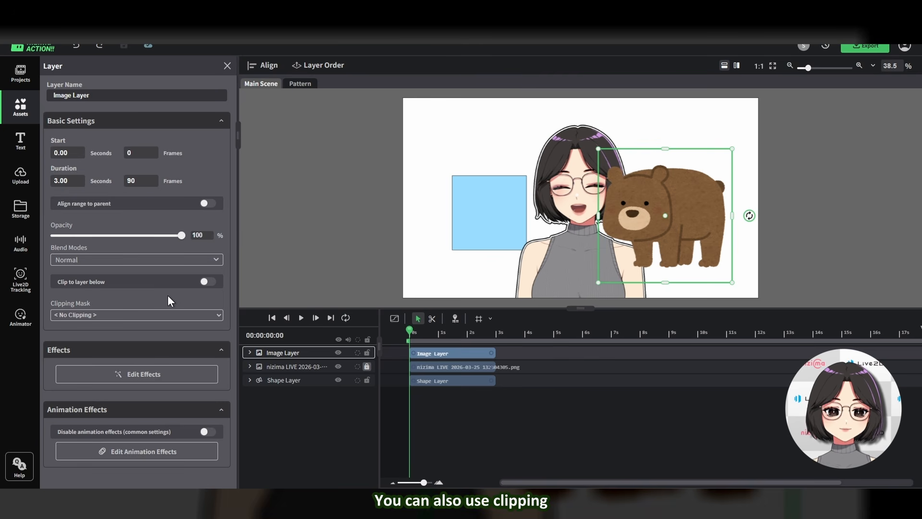
Set the bear image layer's clipping mask to Shape Layer and move the bear over the blue rectangle
{"action": "left_click", "coordinate": [94, 347]}
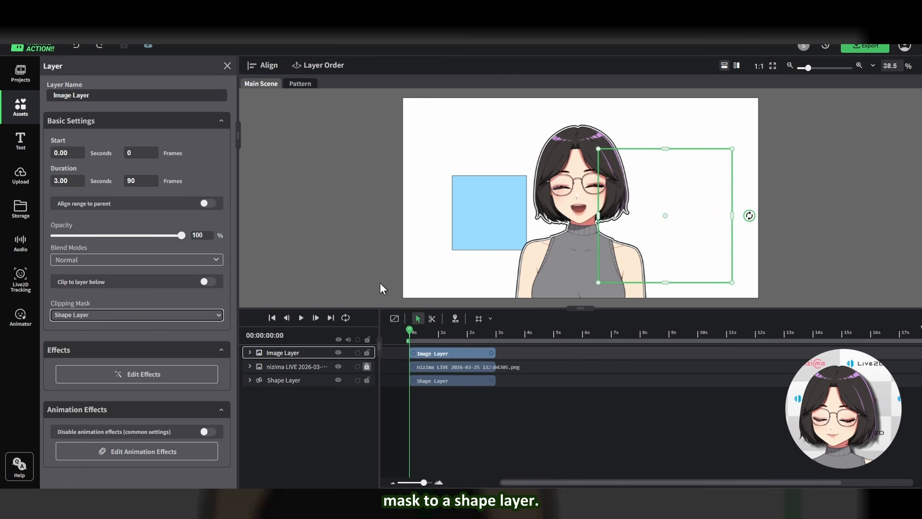
{"action": "left_click_drag", "start_coordinate": [666, 215], "coordinate": [524, 229]}
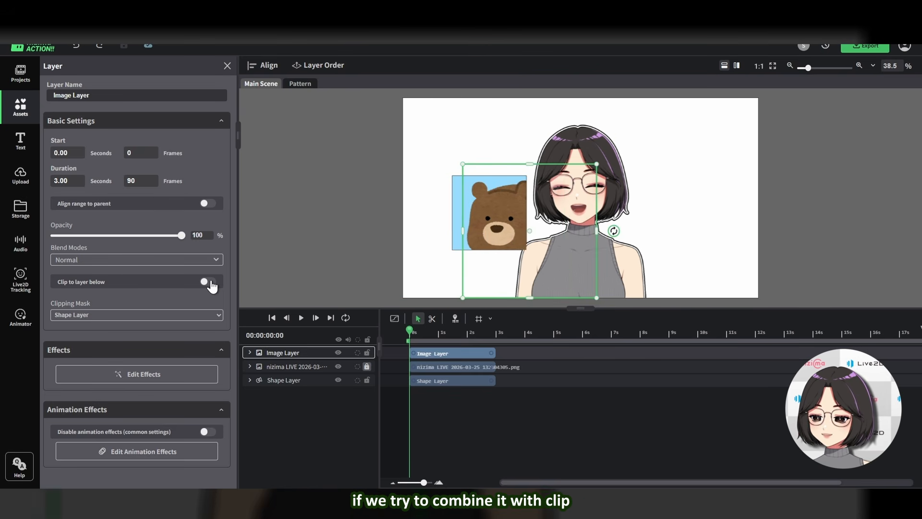
Turn on Clip to layer below for the bear layer, then select the shape layer and nudge it slightly
{"action": "left_click", "coordinate": [208, 282]}
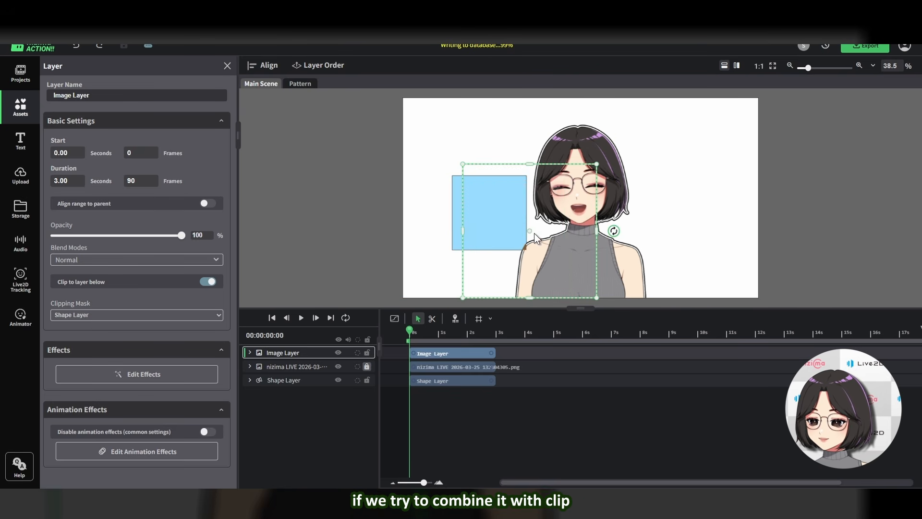
{"action": "left_click", "coordinate": [284, 380]}
{"action": "left_click_drag", "start_coordinate": [522, 232], "coordinate": [532, 214]}
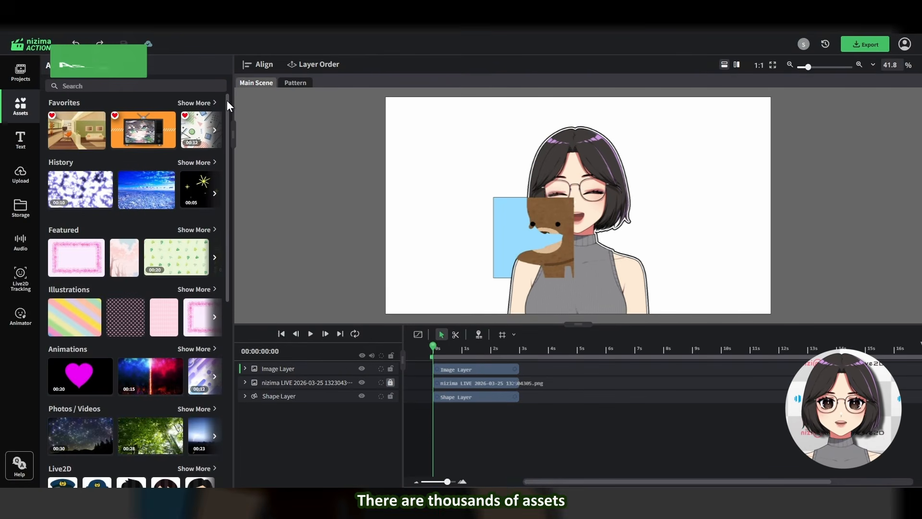
Add the blue sky-and-city asset in History to favorites
{"action": "left_click_drag", "start_coordinate": [226, 100], "coordinate": [233, 245]}
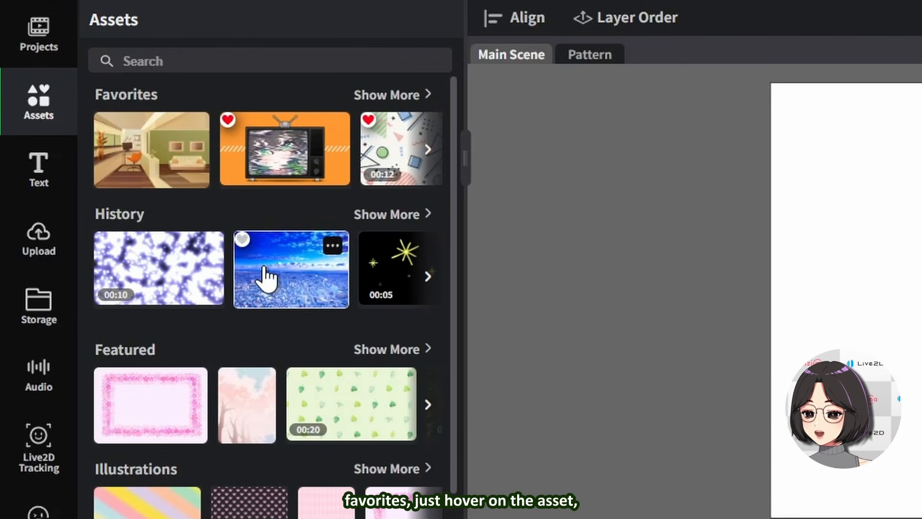
{"action": "left_click", "coordinate": [242, 239]}
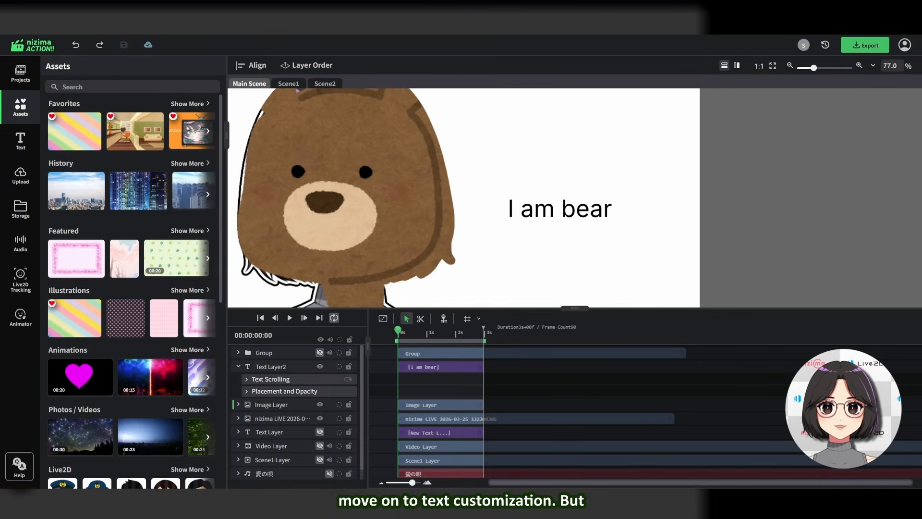
Open the text layer's font options and choose Luckiest Guy from the Font Selection Palette
{"action": "left_click", "coordinate": [32, 145]}
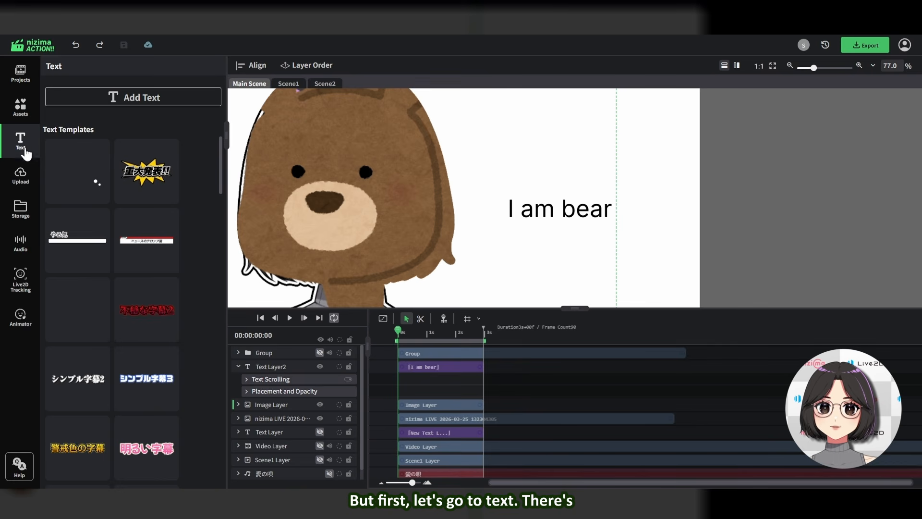
{"action": "left_click_drag", "start_coordinate": [221, 169], "coordinate": [210, 131]}
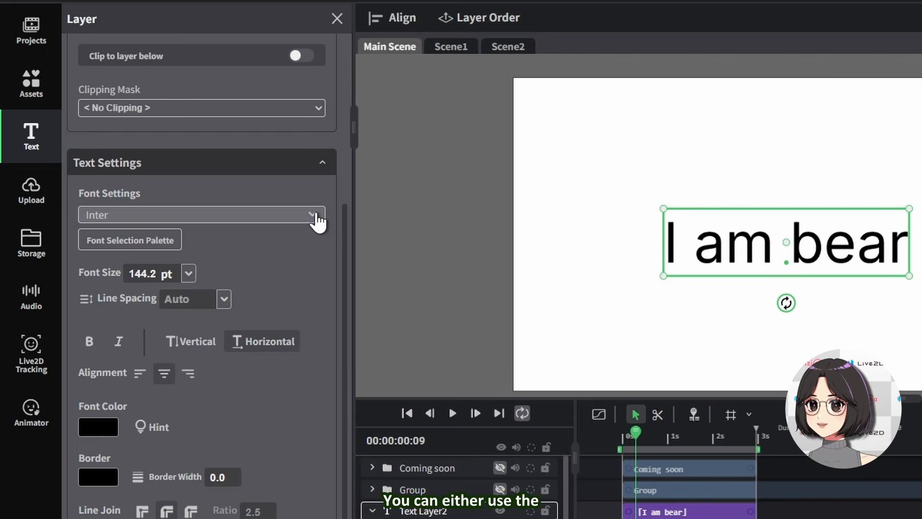
{"action": "left_click", "coordinate": [199, 190]}
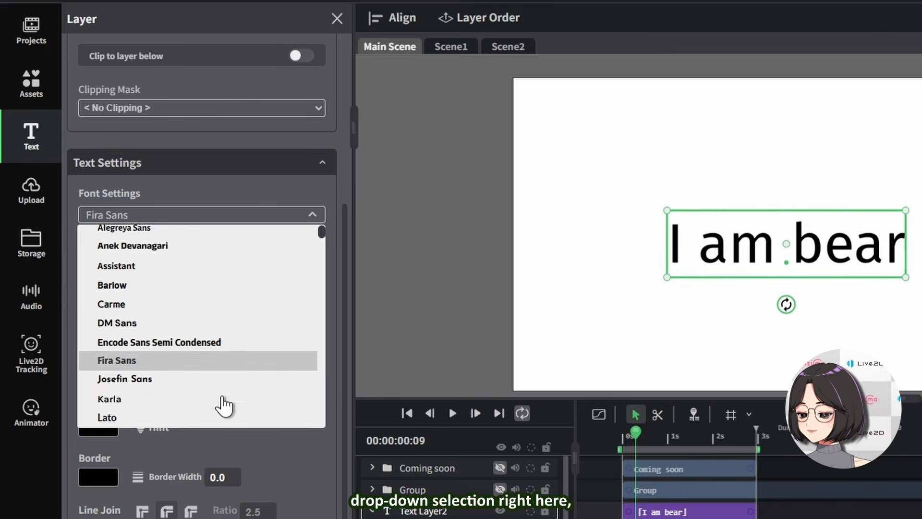
{"action": "left_click", "coordinate": [180, 196]}
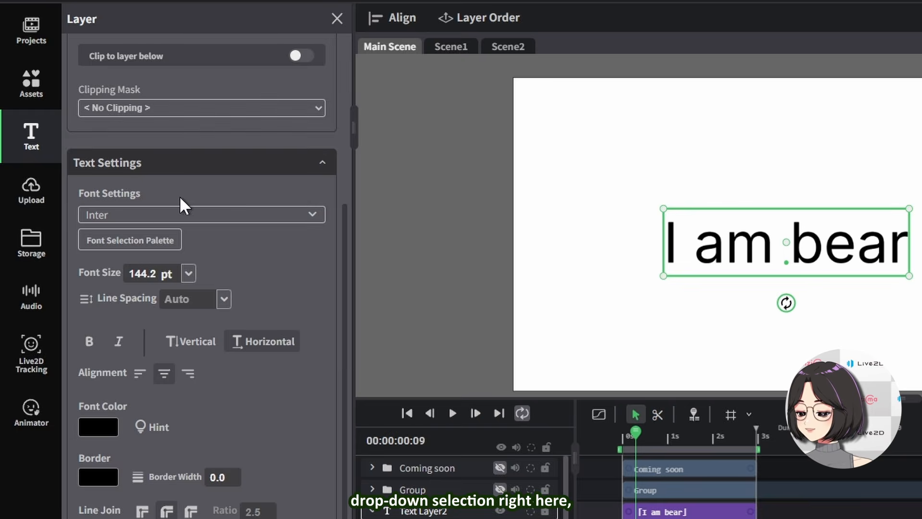
{"action": "left_click", "coordinate": [97, 247]}
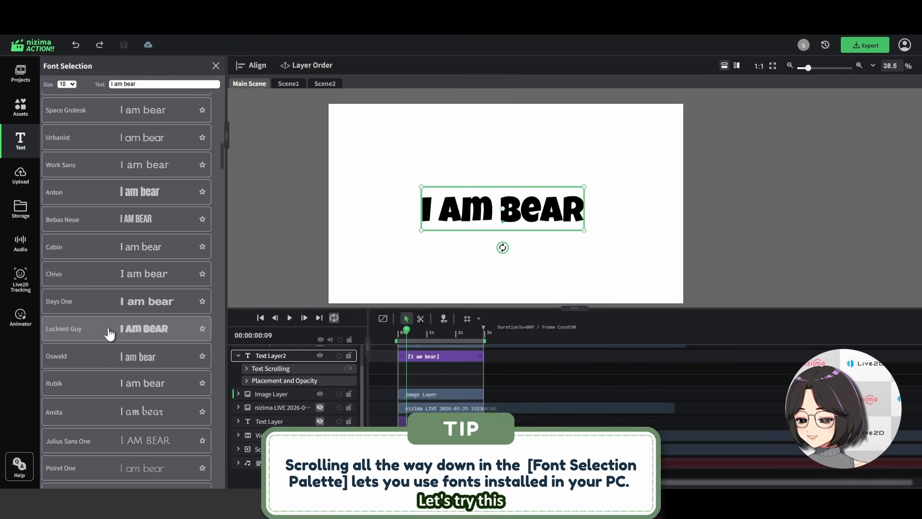
{"action": "left_click", "coordinate": [101, 331]}
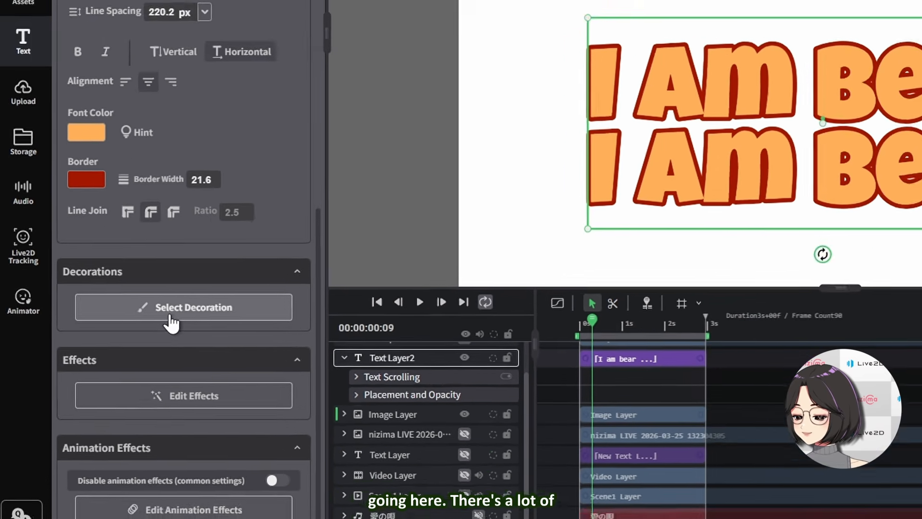
Apply the Emboss Outline decoration to the text layer and tweak its emboss and outline settings
{"action": "left_click", "coordinate": [206, 302]}
{"action": "scroll", "coordinate": [155, 312], "scroll_direction": "down", "scroll_amount": 2}
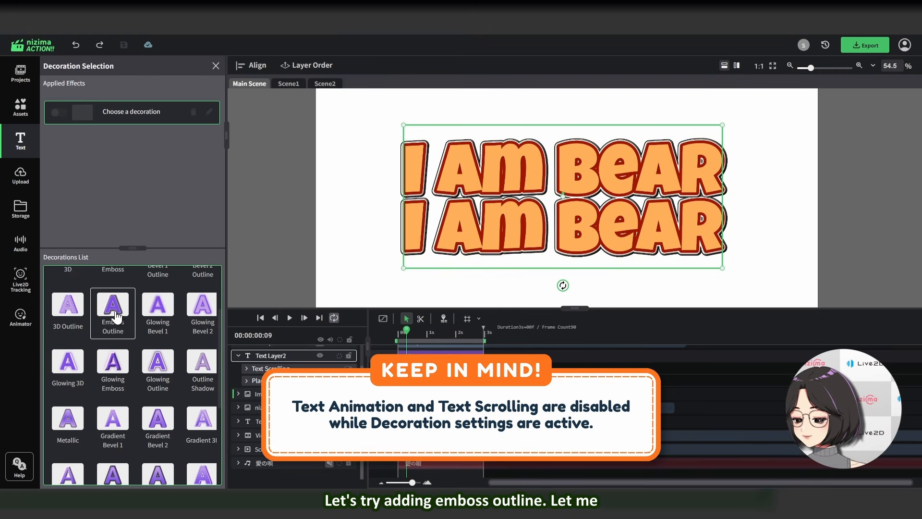
{"action": "left_click", "coordinate": [117, 309]}
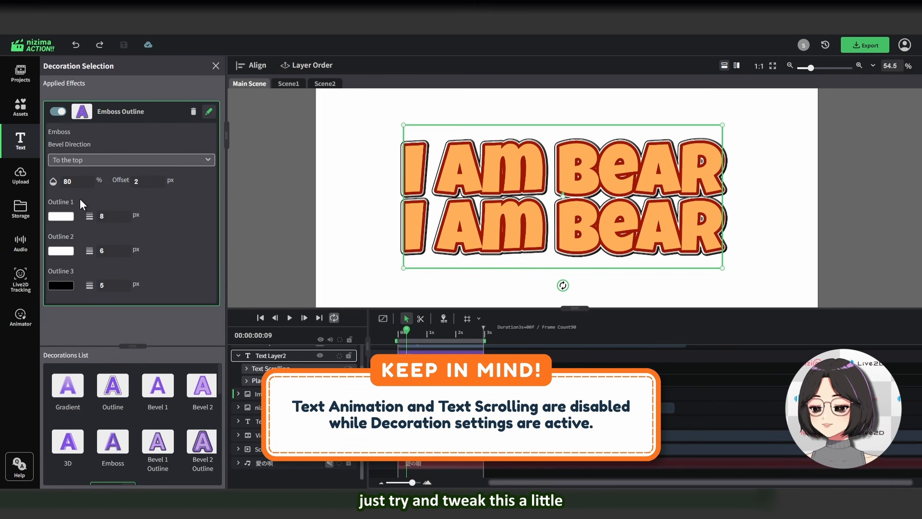
{"action": "left_click", "coordinate": [131, 160]}
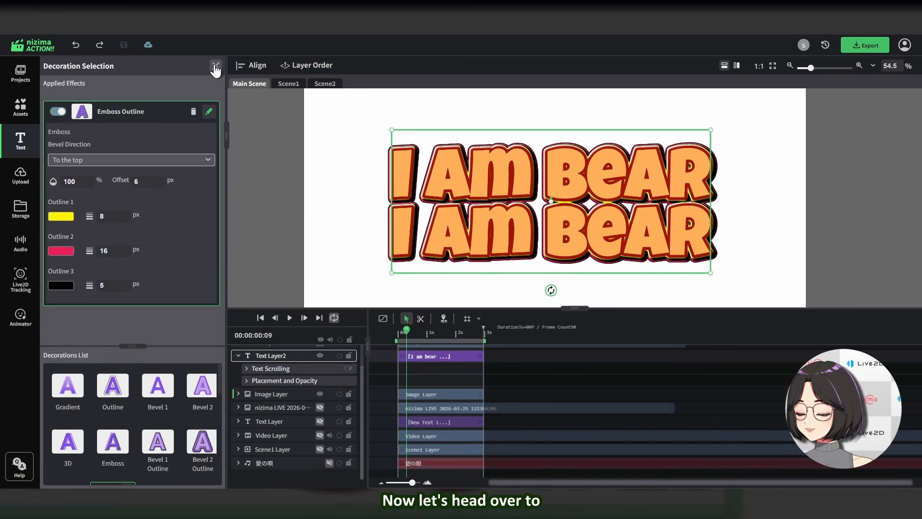
{"action": "left_click", "coordinate": [216, 67]}
Open the text layer's effects and toggle the effects list between list view and grid view
{"action": "scroll", "coordinate": [150, 273], "scroll_direction": "down", "scroll_amount": 10}
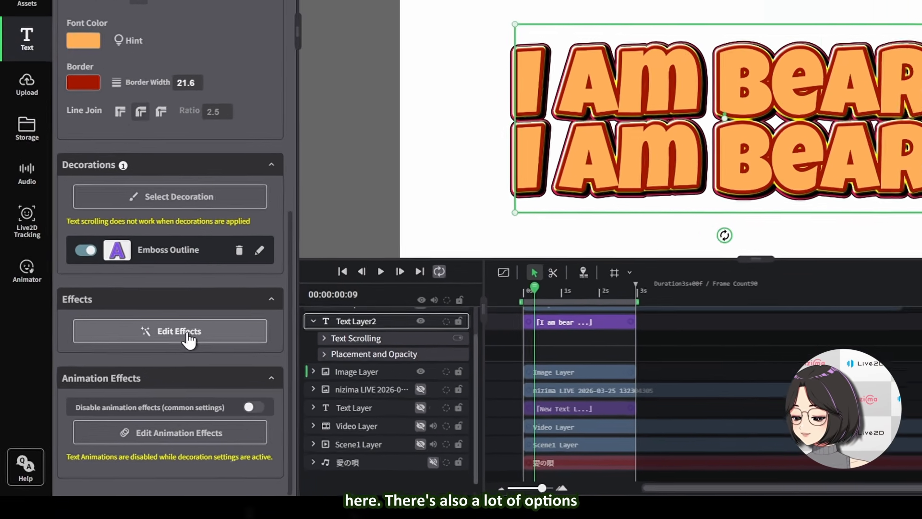
{"action": "left_click", "coordinate": [150, 323]}
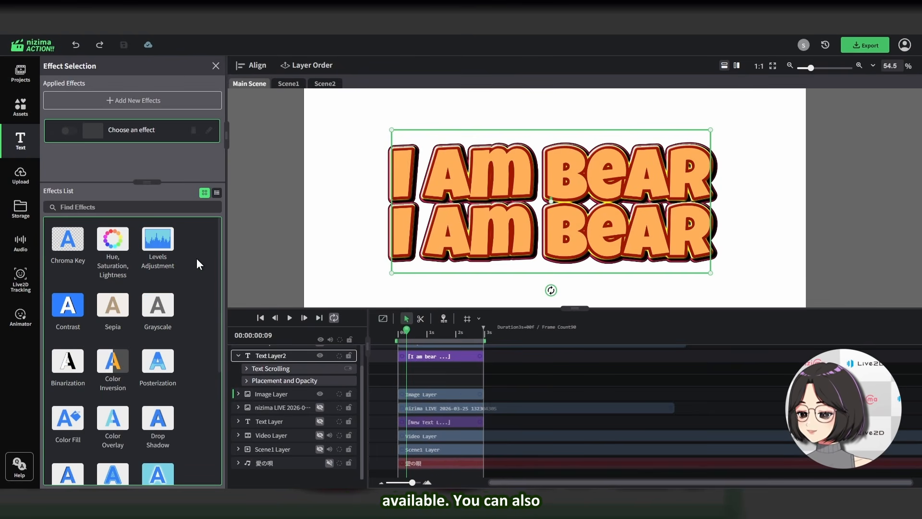
{"action": "scroll", "coordinate": [197, 258], "scroll_direction": "down", "scroll_amount": 2}
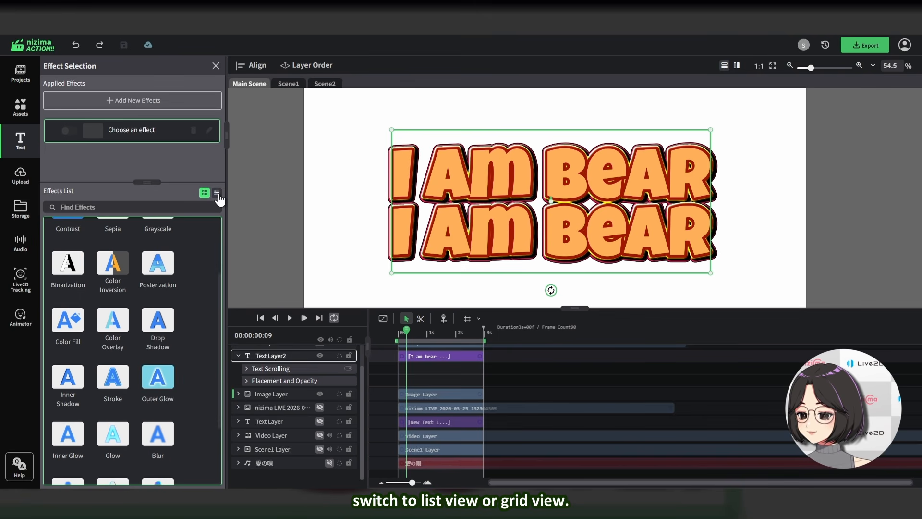
{"action": "left_click", "coordinate": [217, 194]}
{"action": "left_click", "coordinate": [205, 193]}
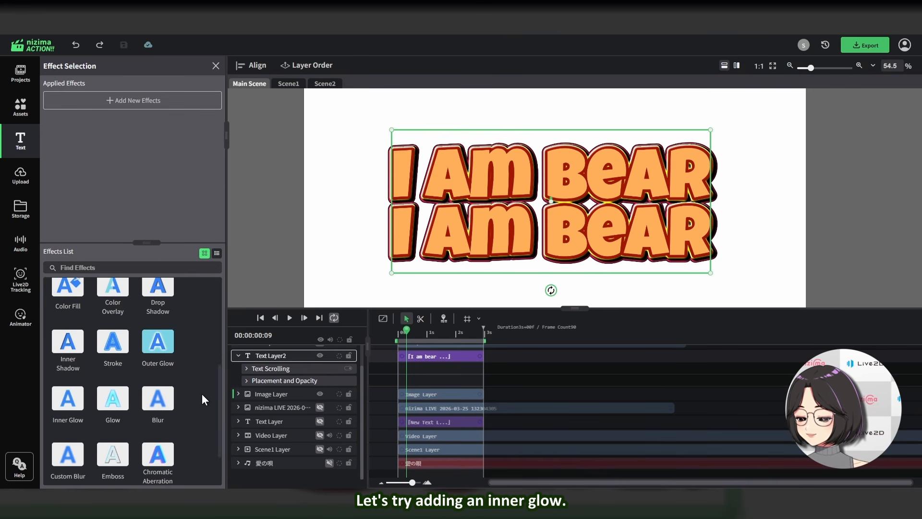
Add Inner Glow and Noise effects to the text and move Inner Glow above Noise in the applied list
{"action": "left_click", "coordinate": [68, 402]}
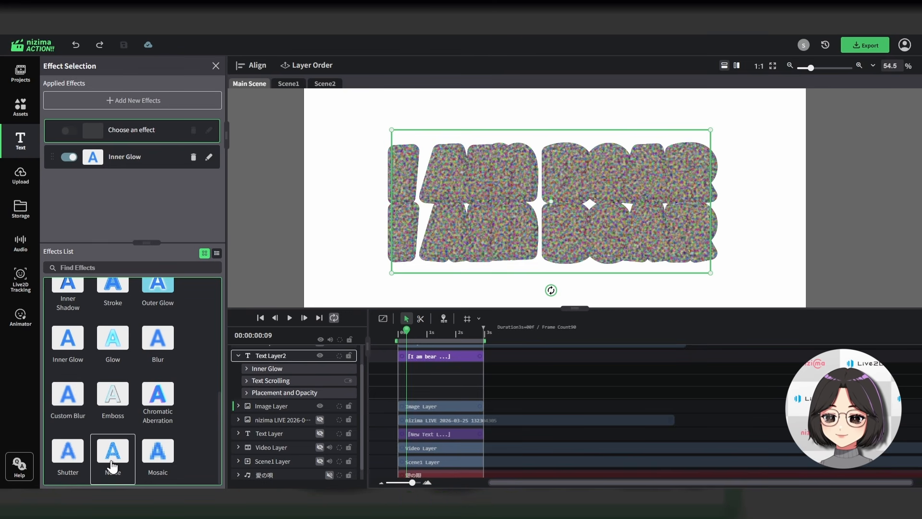
{"action": "left_click", "coordinate": [112, 464]}
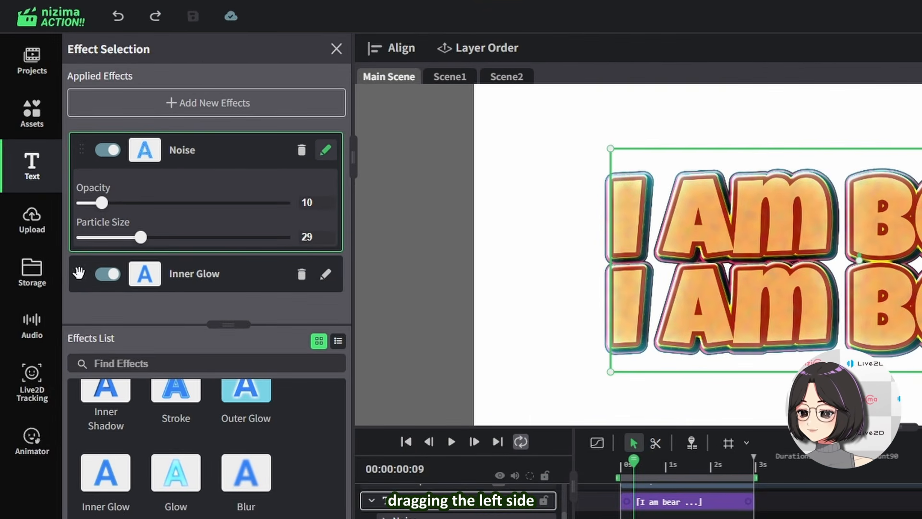
{"action": "left_click_drag", "start_coordinate": [78, 272], "coordinate": [83, 168]}
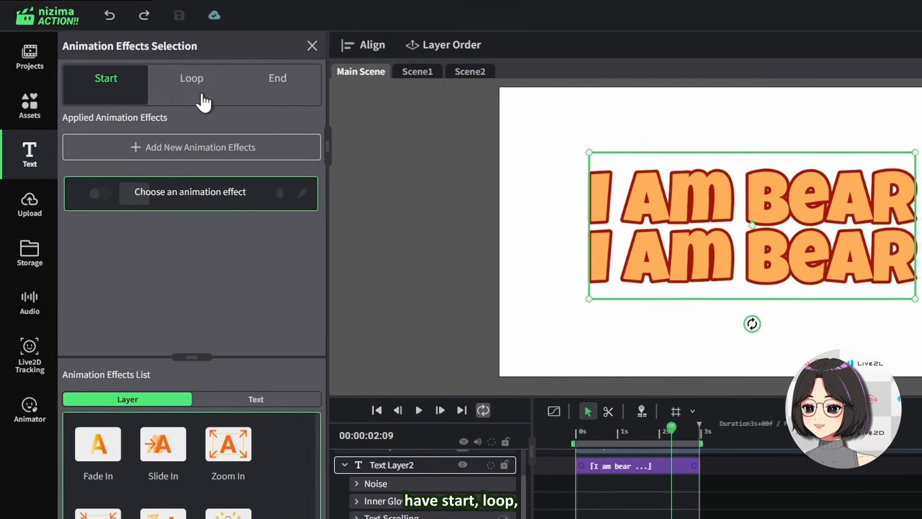
Browse the animation effect tabs and lists, and add the [TA] Sheer Slide In start animation to the text
{"action": "left_click", "coordinate": [136, 103]}
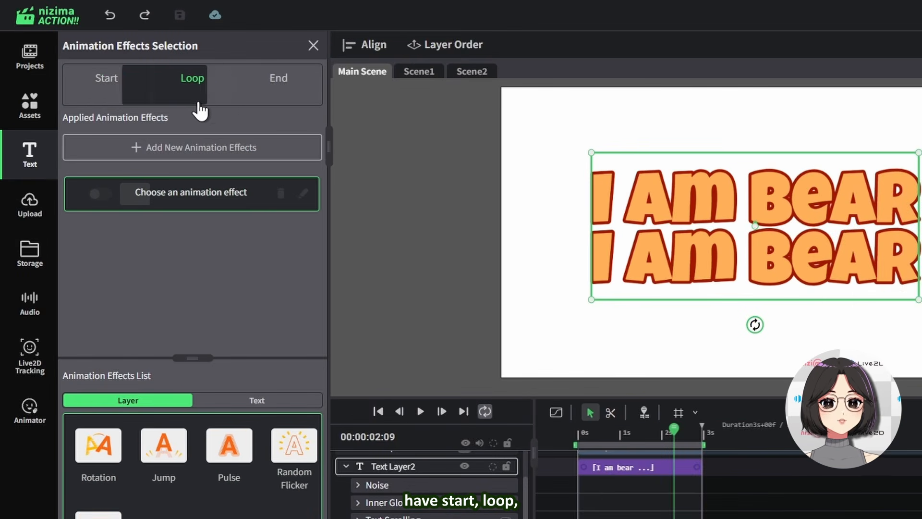
{"action": "left_click", "coordinate": [278, 92]}
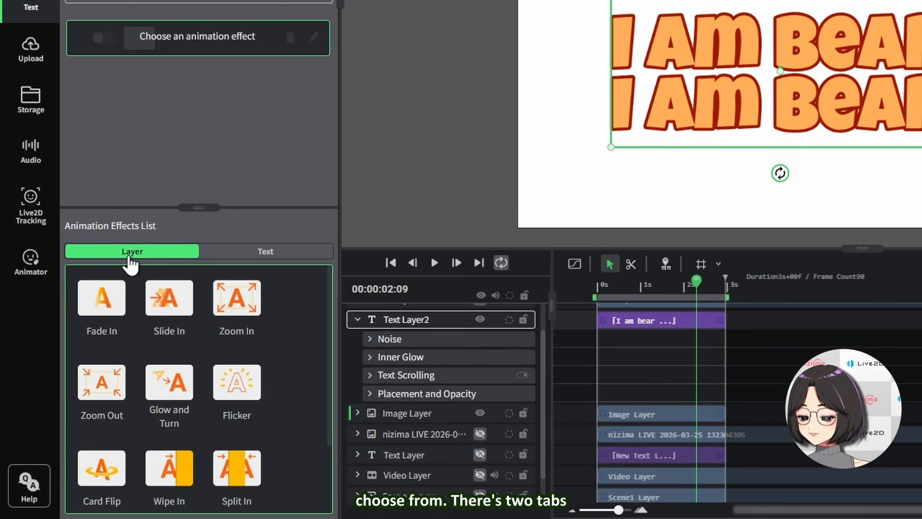
{"action": "left_click", "coordinate": [243, 253]}
{"action": "left_click", "coordinate": [185, 257]}
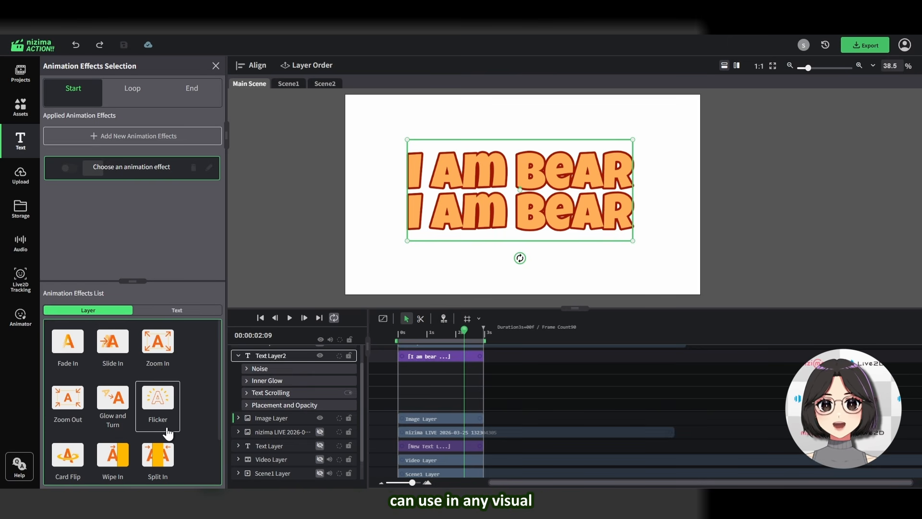
{"action": "left_click", "coordinate": [179, 312]}
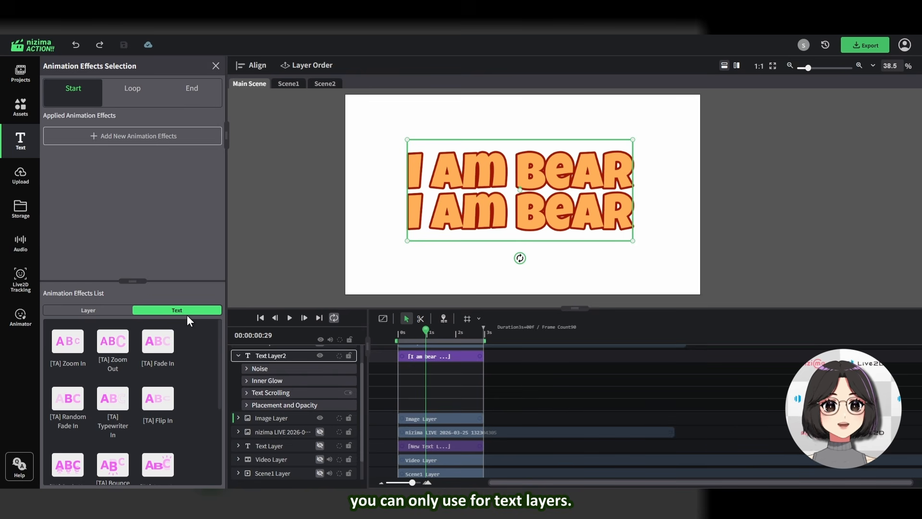
{"action": "scroll", "coordinate": [105, 394], "scroll_direction": "down", "scroll_amount": 3}
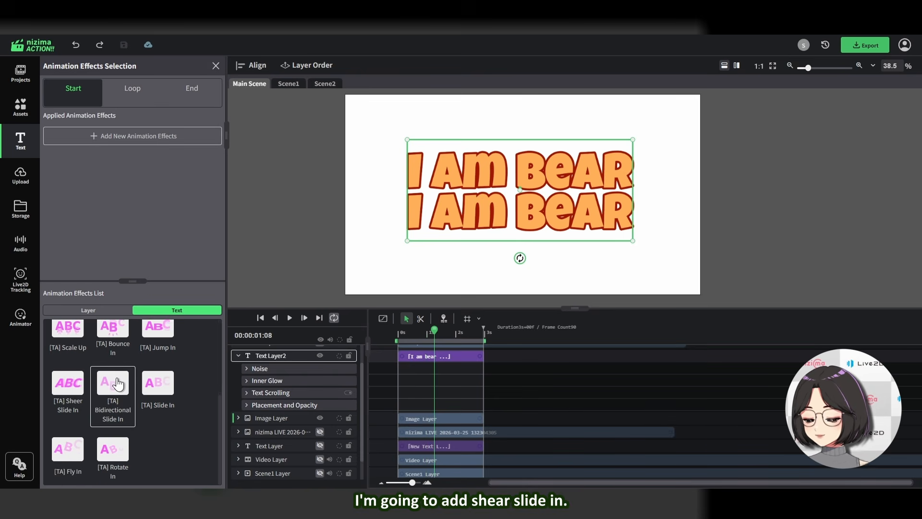
{"action": "left_click", "coordinate": [77, 390]}
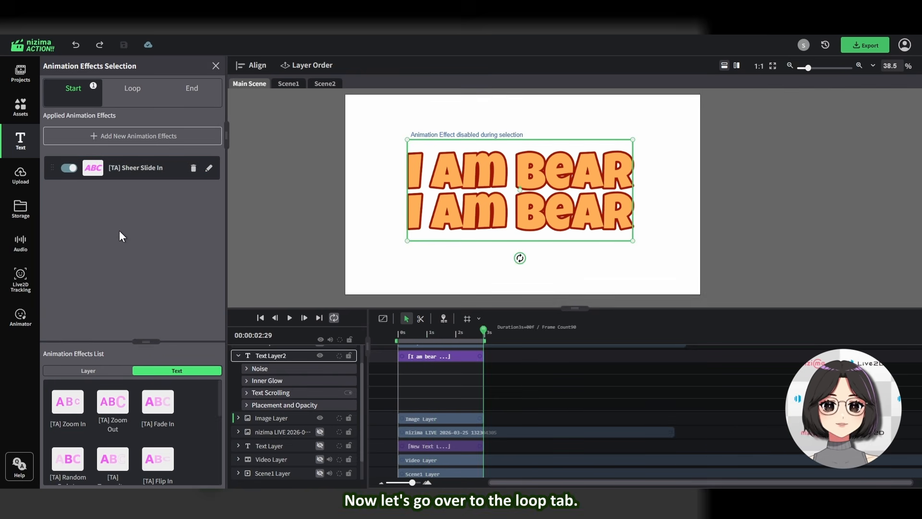
Add the [TA] Jump loop animation to the text layer
{"action": "left_click", "coordinate": [133, 92]}
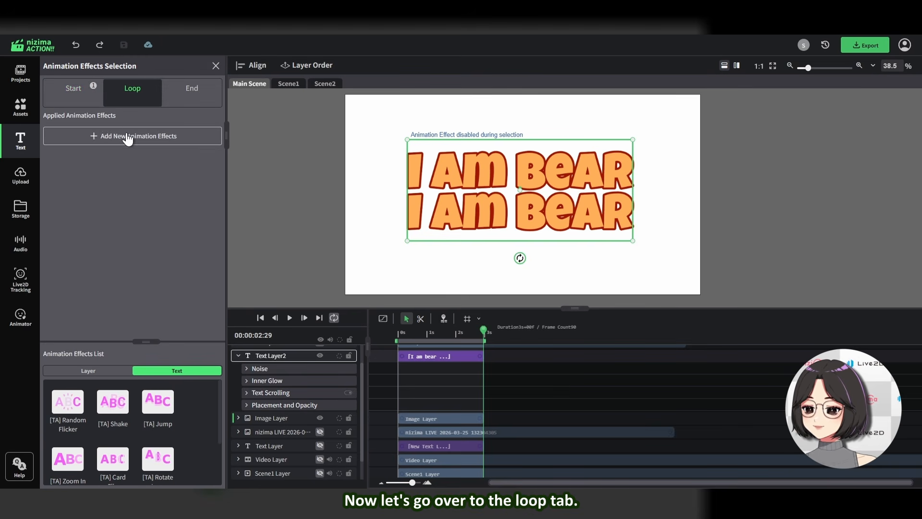
{"action": "left_click", "coordinate": [128, 137]}
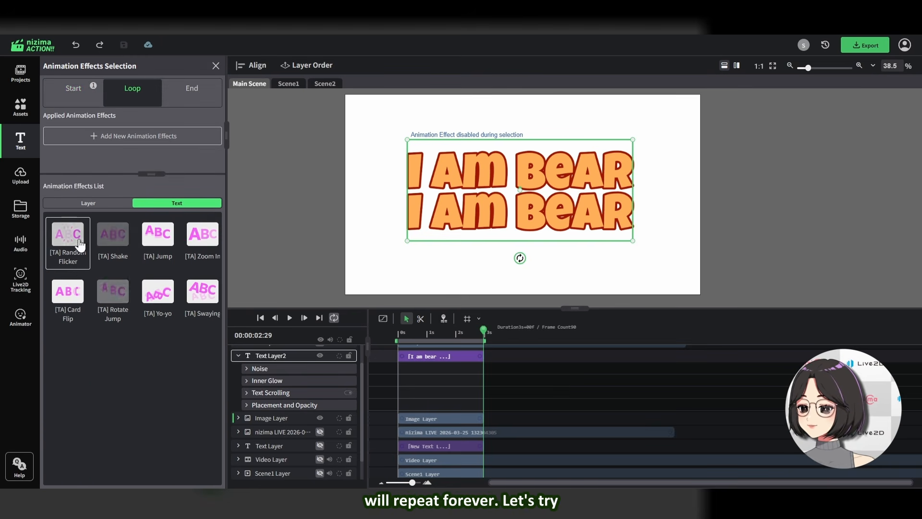
{"action": "left_click", "coordinate": [164, 238]}
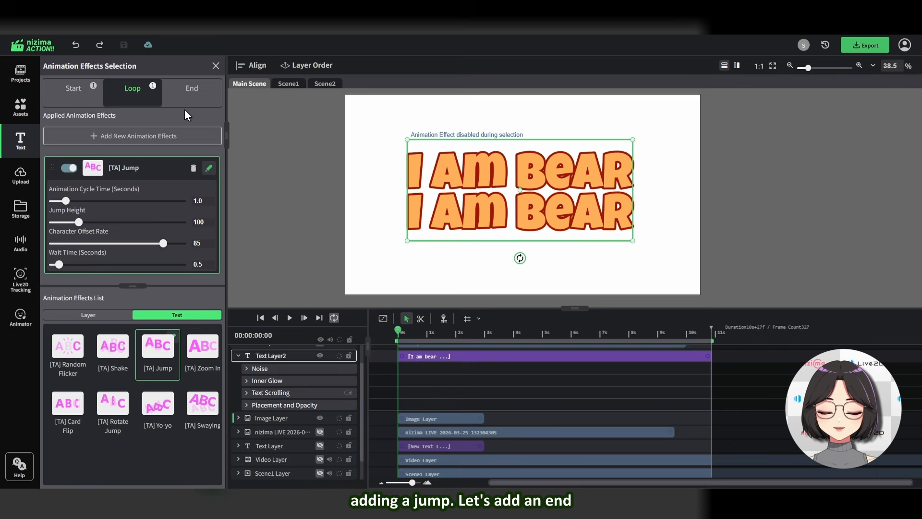
Add the [TA] Scale Down end animation to the text and scrub the timeline to preview it
{"action": "left_click", "coordinate": [192, 90]}
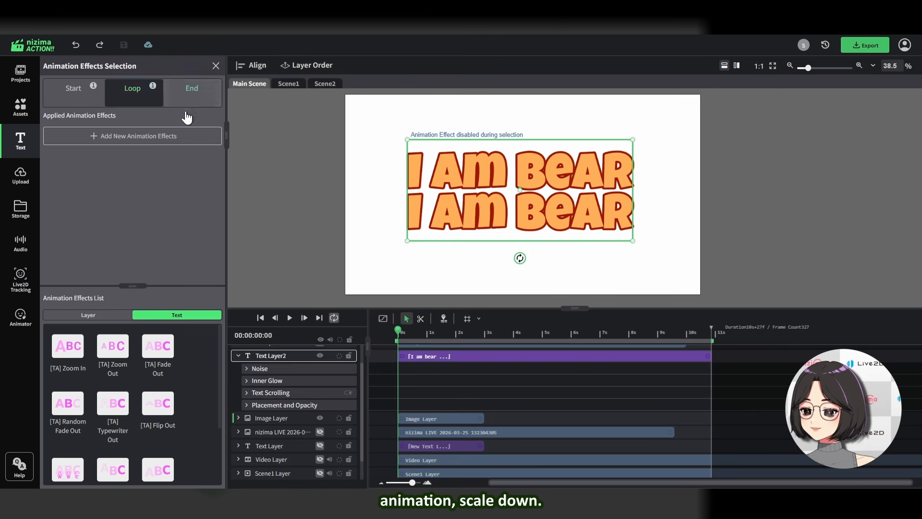
{"action": "left_click", "coordinate": [65, 391]}
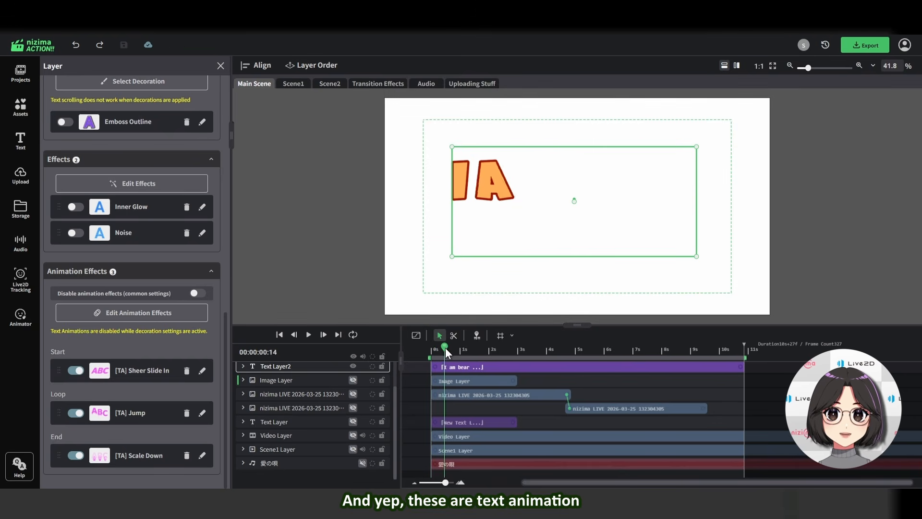
{"action": "left_click_drag", "start_coordinate": [439, 347], "coordinate": [694, 350]}
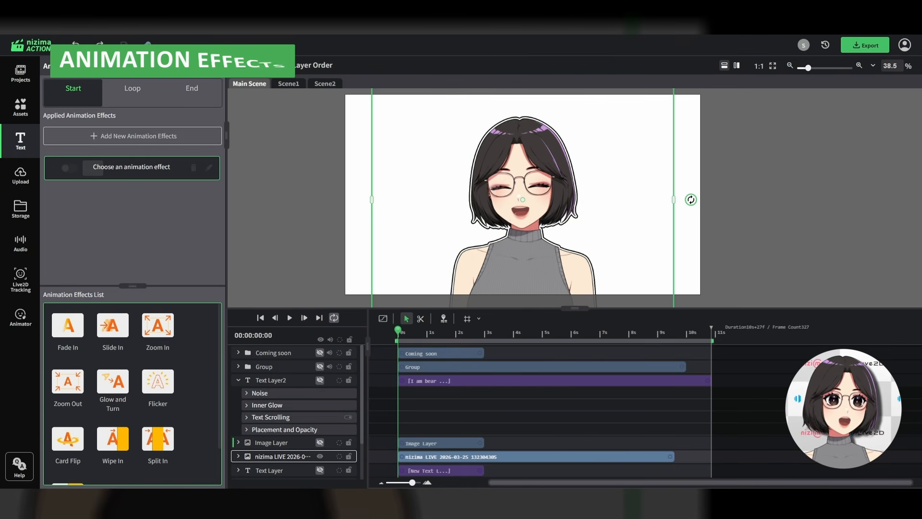
Add a Zoom In start animation to the nizima LIVE image layer with Bouncy easing and scrub to preview it
{"action": "scroll", "coordinate": [157, 403], "scroll_direction": "down", "scroll_amount": 2}
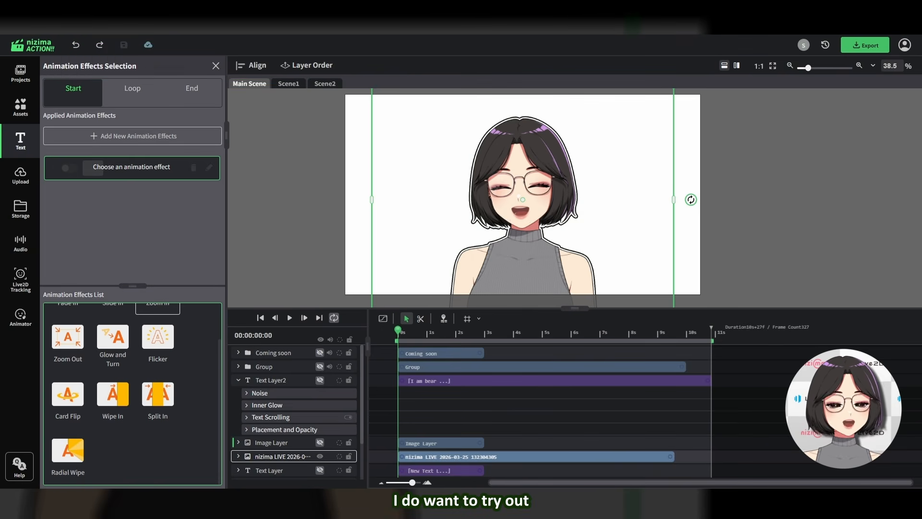
{"action": "scroll", "coordinate": [133, 394], "scroll_direction": "up", "scroll_amount": 2}
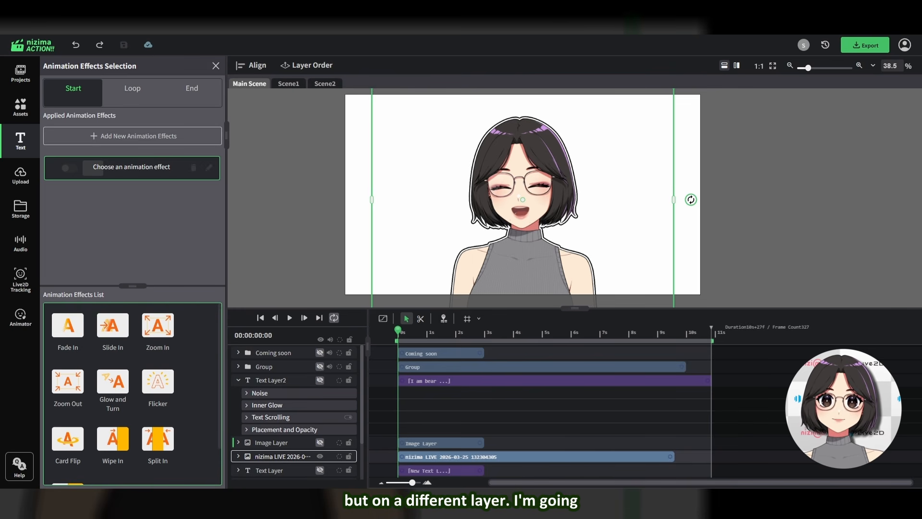
{"action": "left_click", "coordinate": [159, 326]}
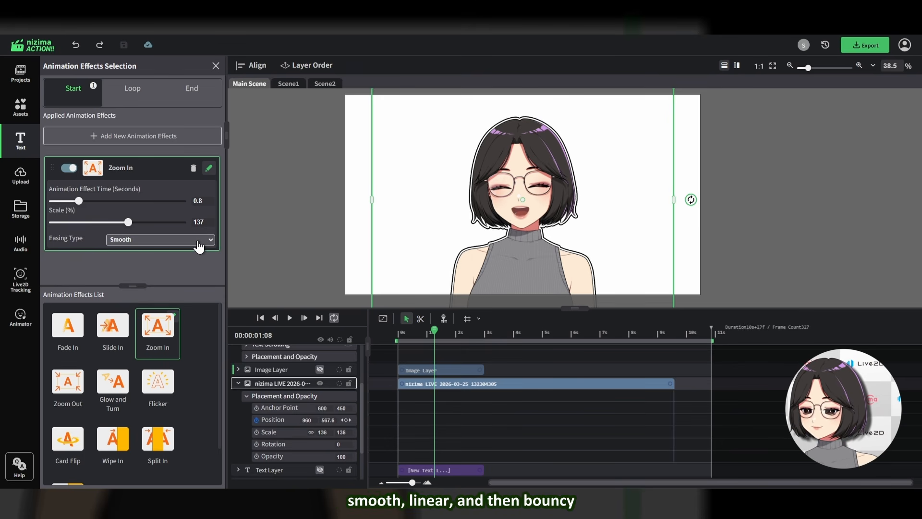
{"action": "left_click", "coordinate": [112, 249]}
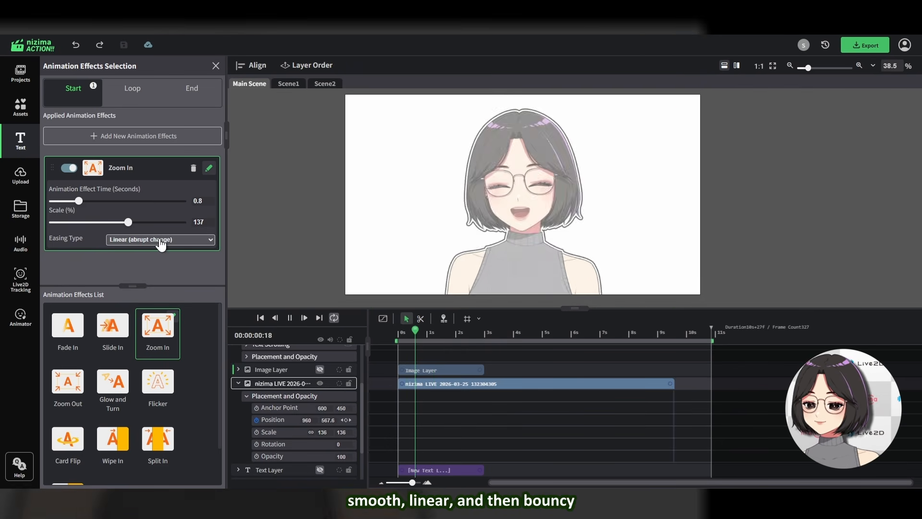
{"action": "left_click", "coordinate": [171, 250]}
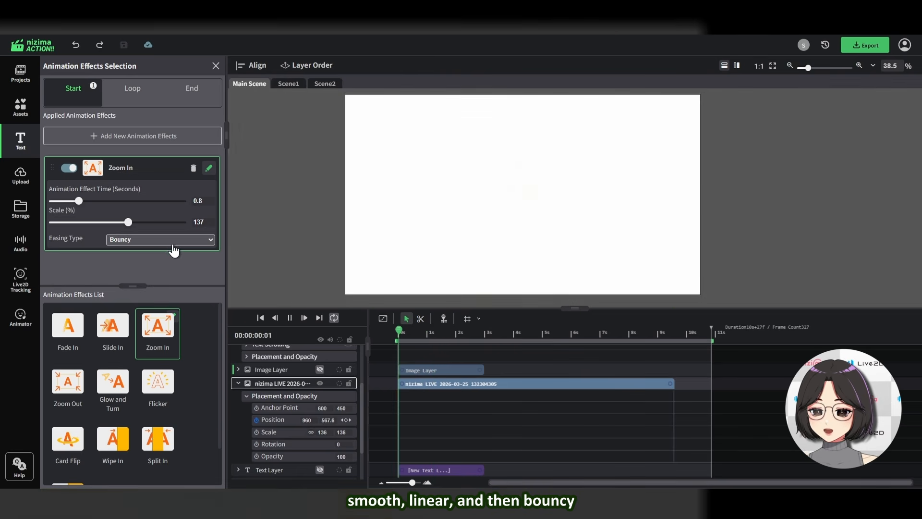
{"action": "left_click", "coordinate": [398, 333]}
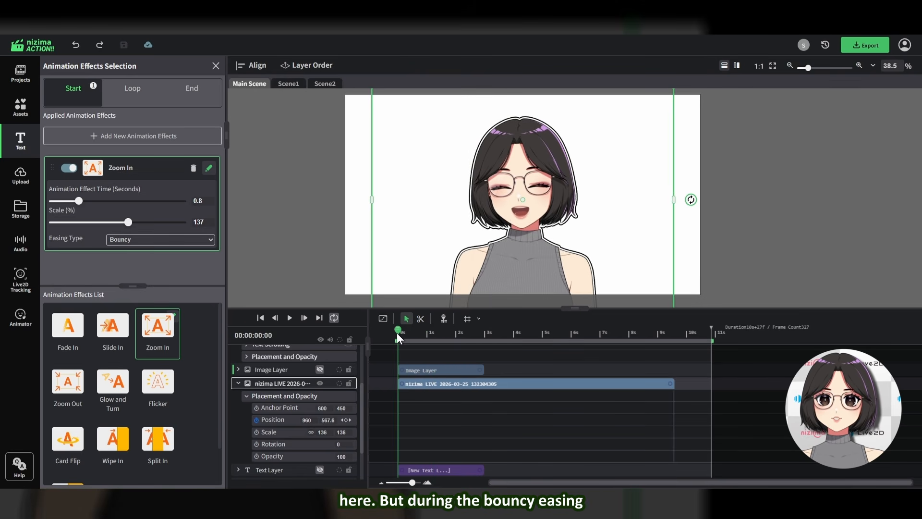
{"action": "left_click_drag", "start_coordinate": [397, 332], "coordinate": [412, 330]}
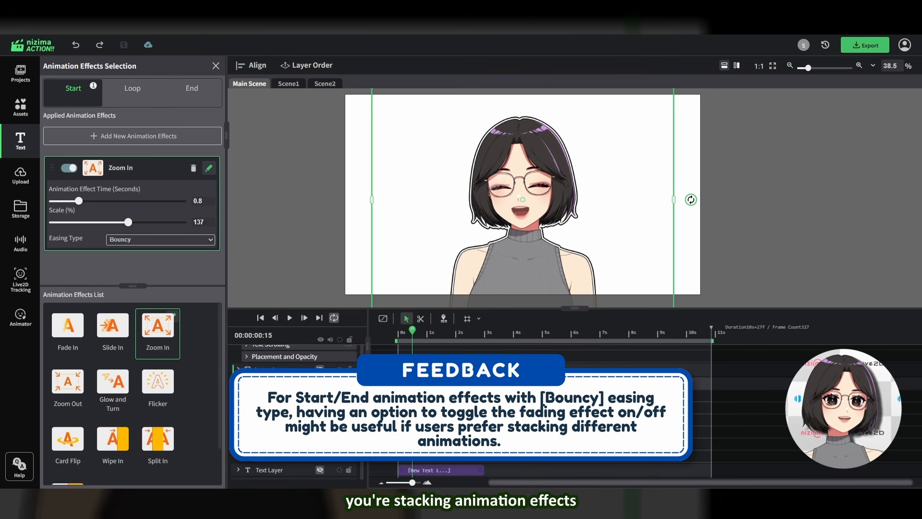
Add a Rotation loop animation and a Fade Out end animation to the same image layer
{"action": "left_click", "coordinate": [132, 87]}
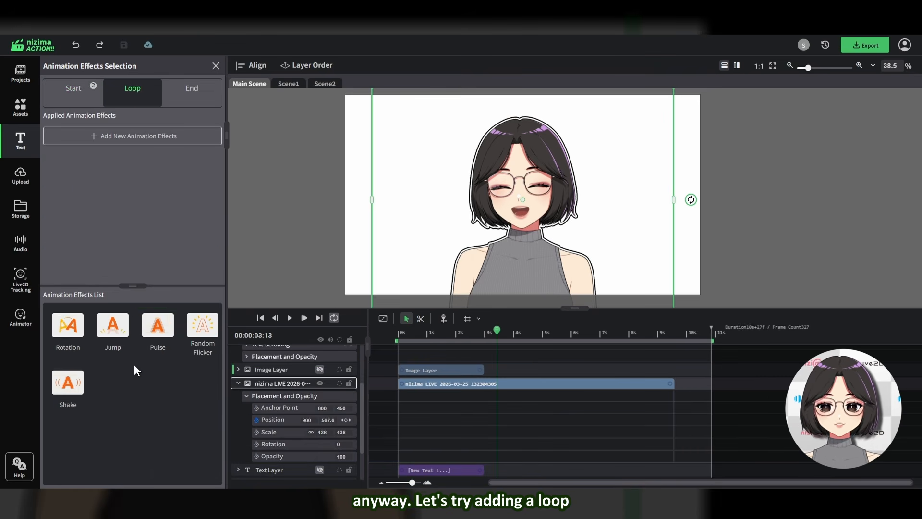
{"action": "left_click", "coordinate": [68, 332]}
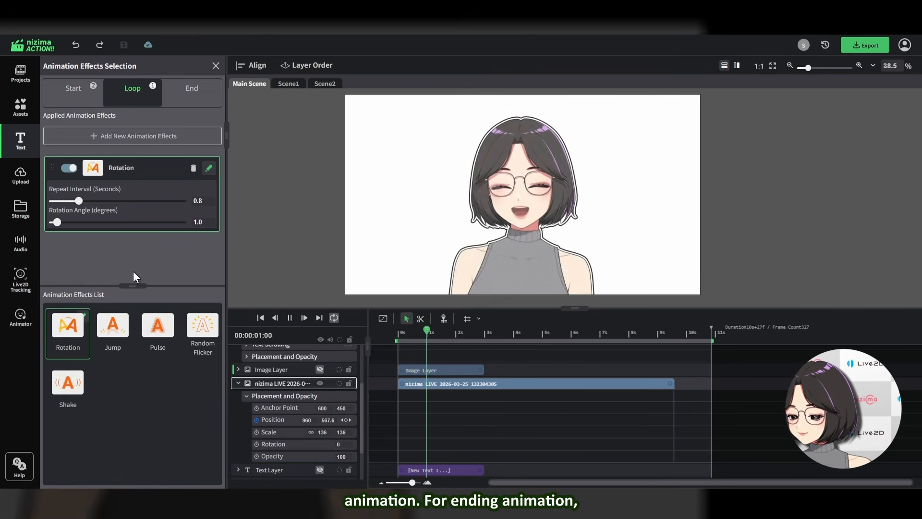
{"action": "left_click", "coordinate": [192, 88]}
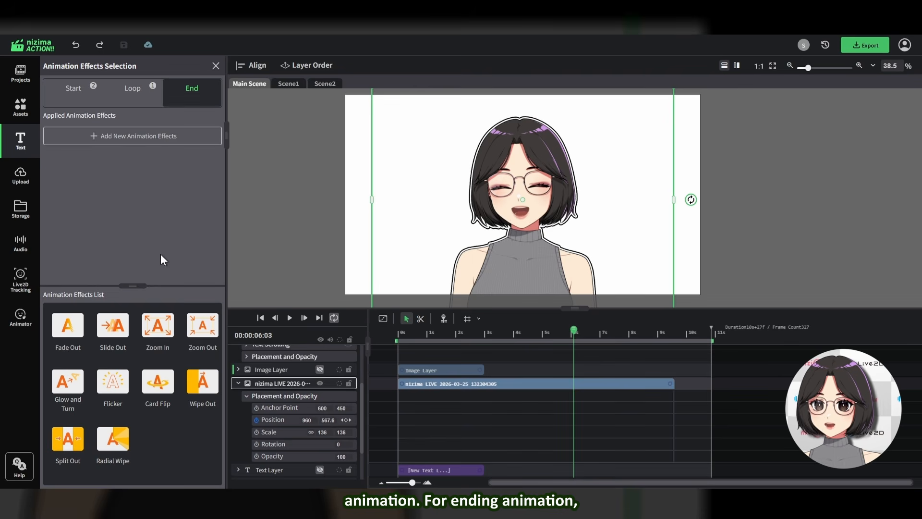
{"action": "left_click", "coordinate": [77, 345]}
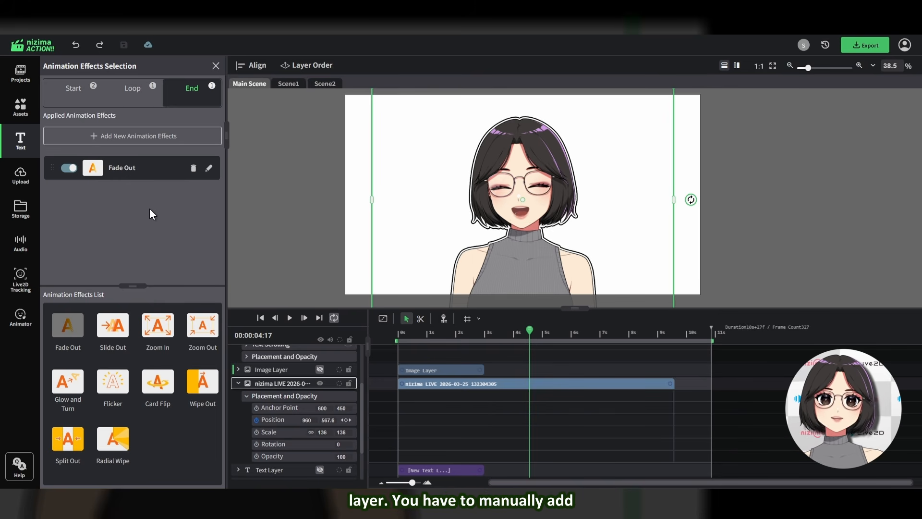
Review the layer's start, loop and end animations and open and close the Fade Out settings
{"action": "left_click", "coordinate": [74, 96]}
{"action": "left_click", "coordinate": [129, 93]}
{"action": "left_click", "coordinate": [191, 95]}
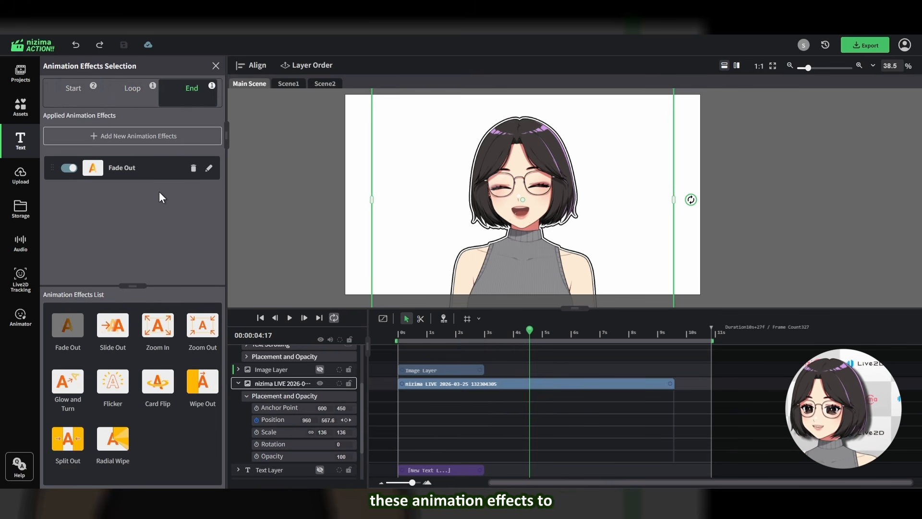
{"action": "left_click", "coordinate": [208, 167]}
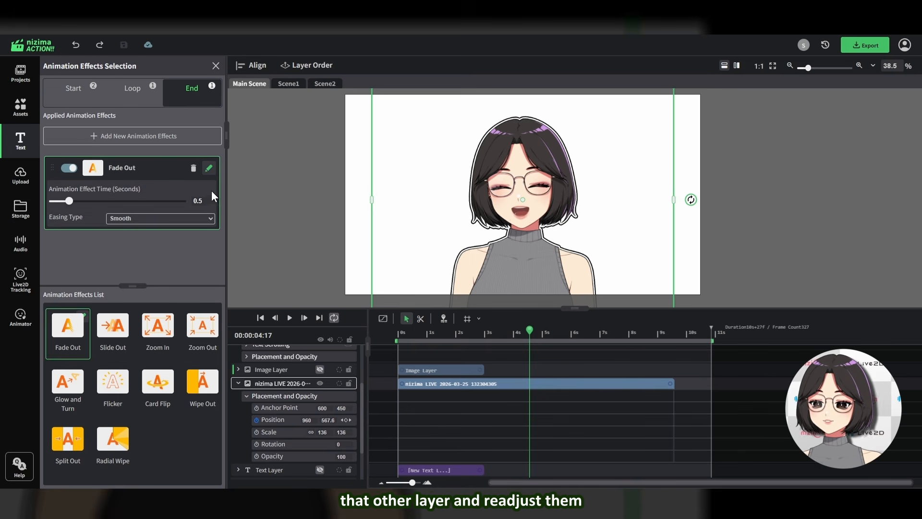
{"action": "left_click", "coordinate": [209, 168]}
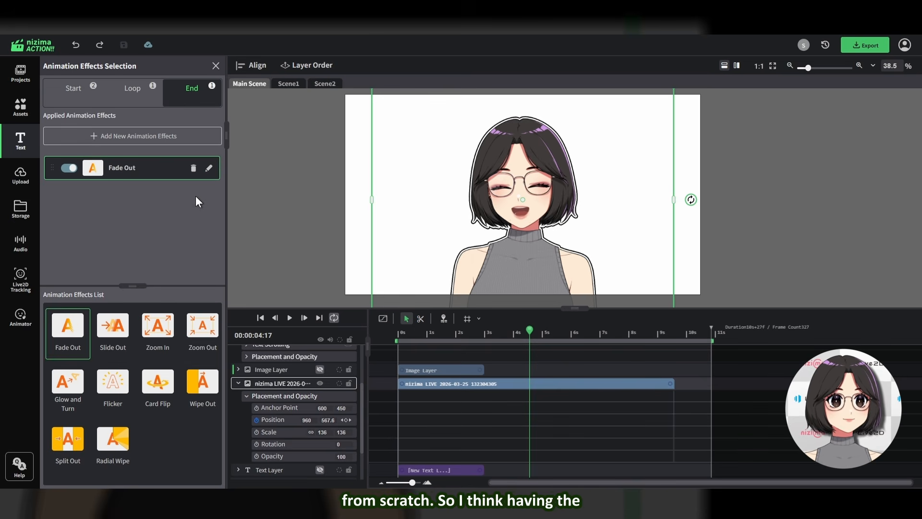
{"action": "left_click", "coordinate": [204, 194]}
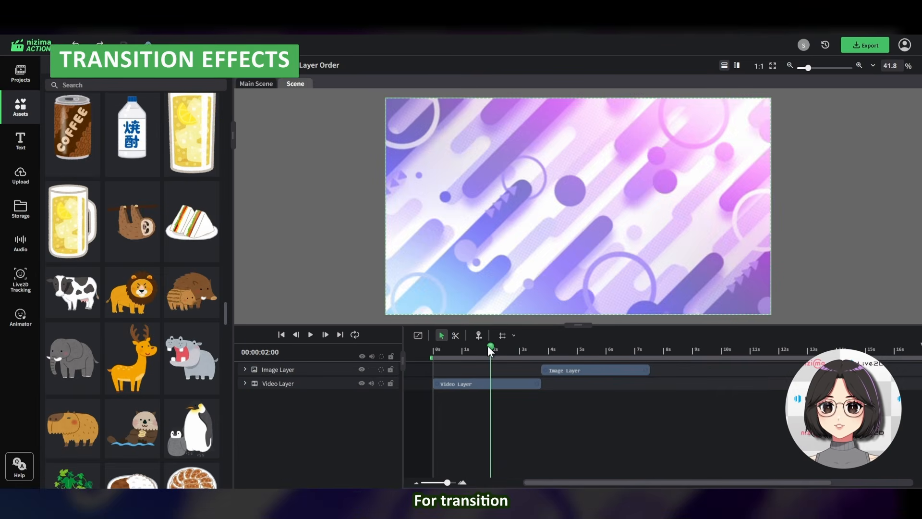
Drag the Video Layer's end handle onto the Image Layer to create a transition between the two clips
{"action": "left_click_drag", "start_coordinate": [488, 344], "coordinate": [500, 380]}
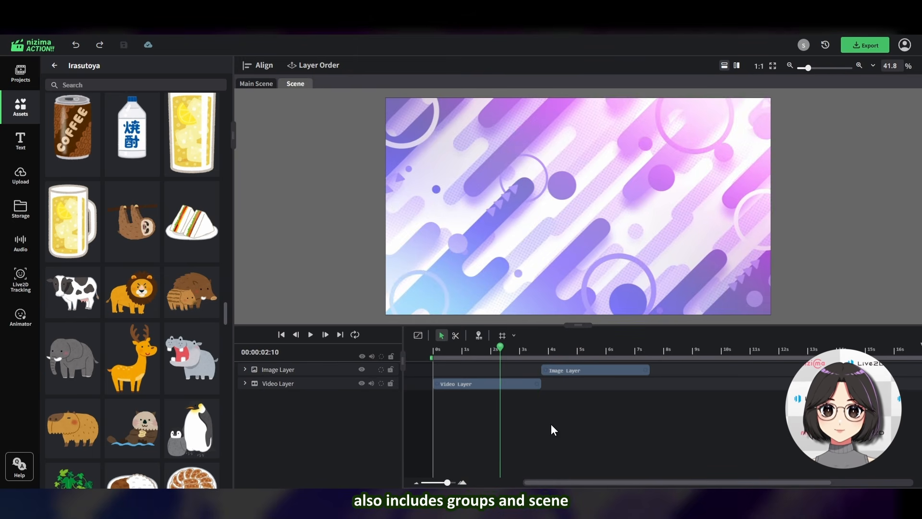
{"action": "left_click", "coordinate": [528, 384]}
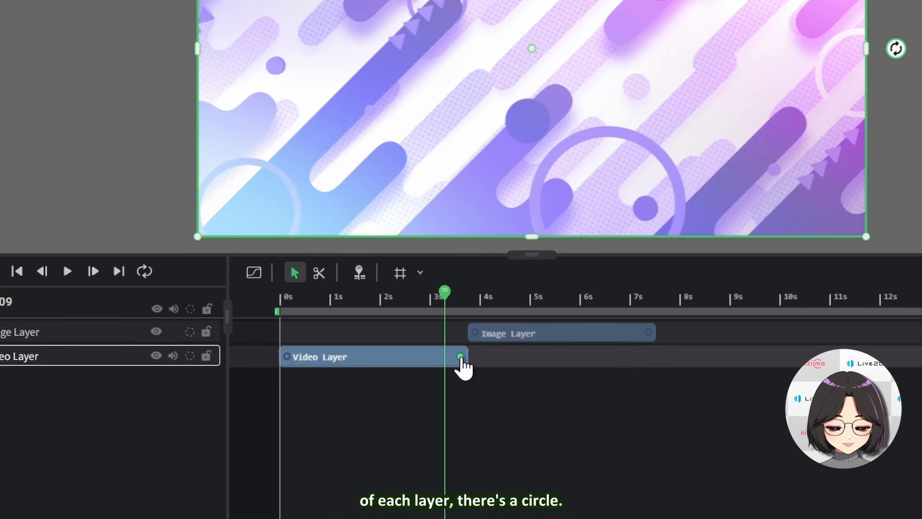
{"action": "left_click_drag", "start_coordinate": [460, 357], "coordinate": [475, 343]}
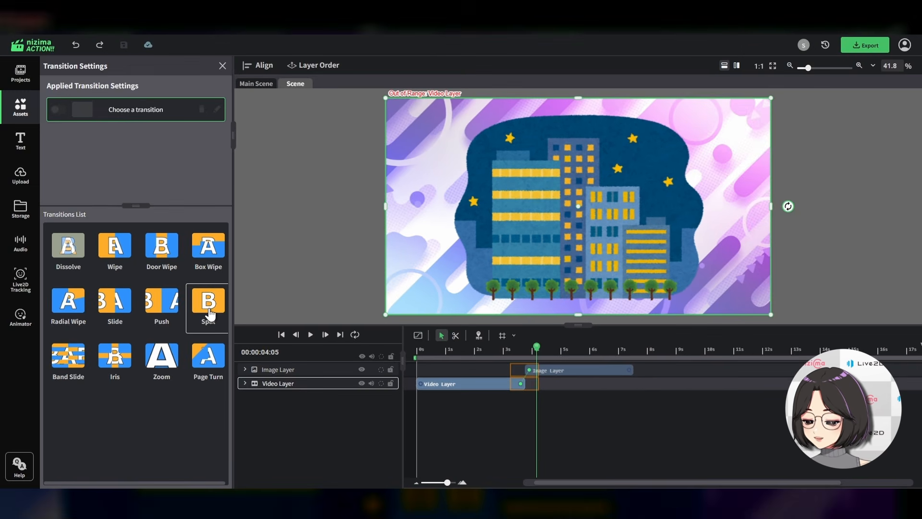
{"action": "left_click", "coordinate": [262, 300]}
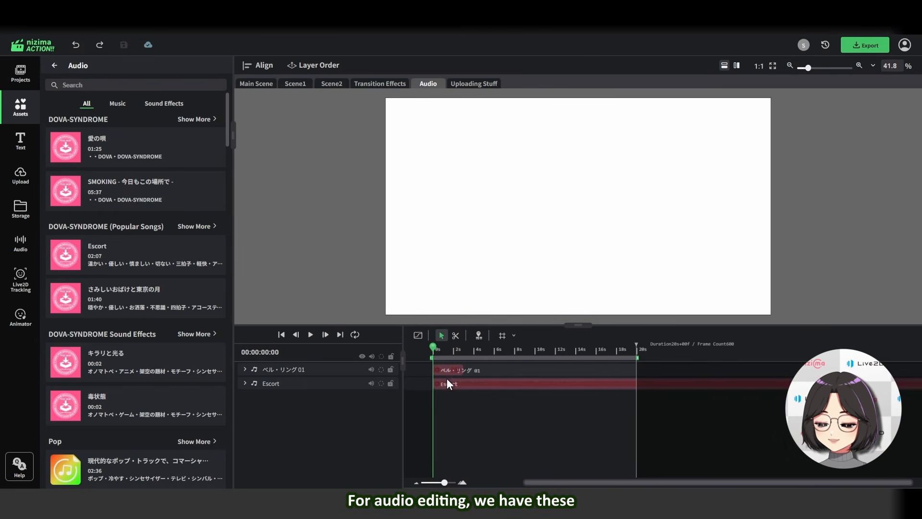
Set the Escort audio layer's playback speed to 124%, volume to 78% and pitch to 1.01, then play it
{"action": "key", "text": "space"}
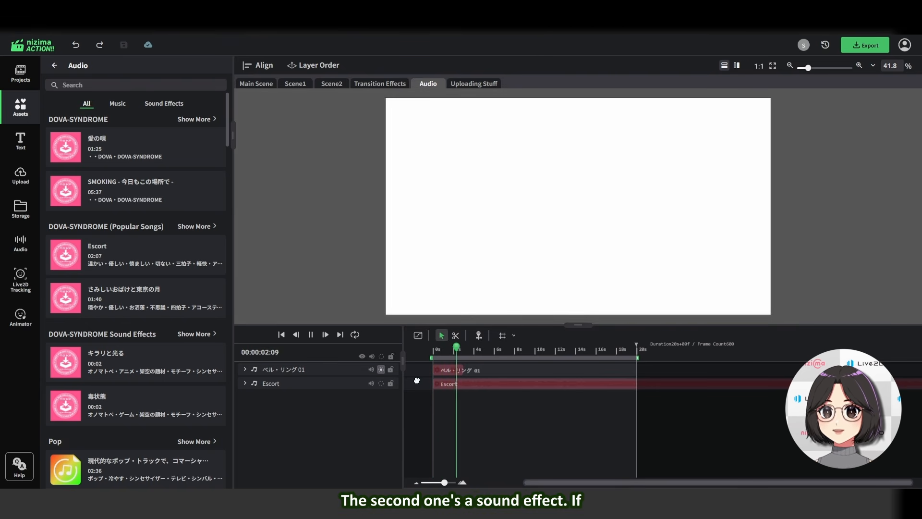
{"action": "left_click", "coordinate": [277, 383]}
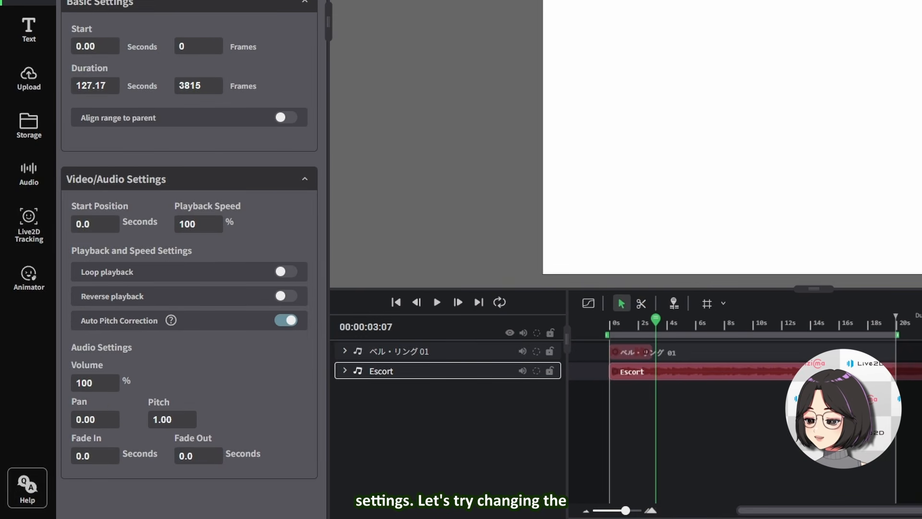
{"action": "mouse_move", "coordinate": [188, 224]}
{"action": "left_mouse_down"}
{"action": "mouse_move", "coordinate": [181, 226]}
{"action": "mouse_move", "coordinate": [197, 226]}
{"action": "left_mouse_up"}
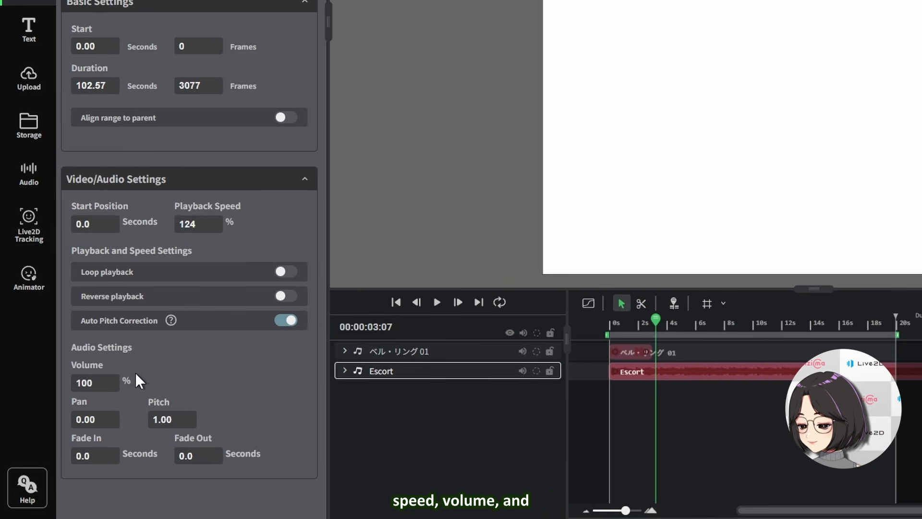
{"action": "left_click_drag", "start_coordinate": [96, 382], "coordinate": [88, 384]}
{"action": "left_click_drag", "start_coordinate": [175, 418], "coordinate": [181, 417]}
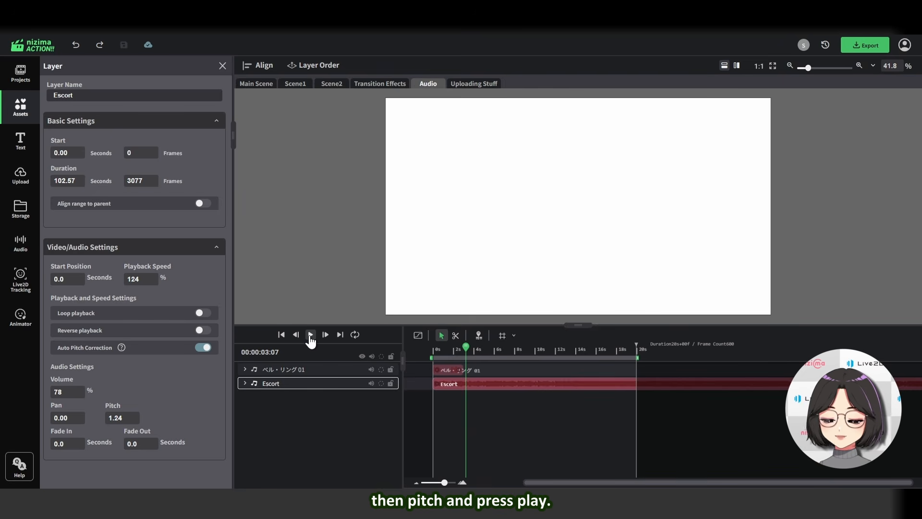
{"action": "left_click", "coordinate": [437, 303]}
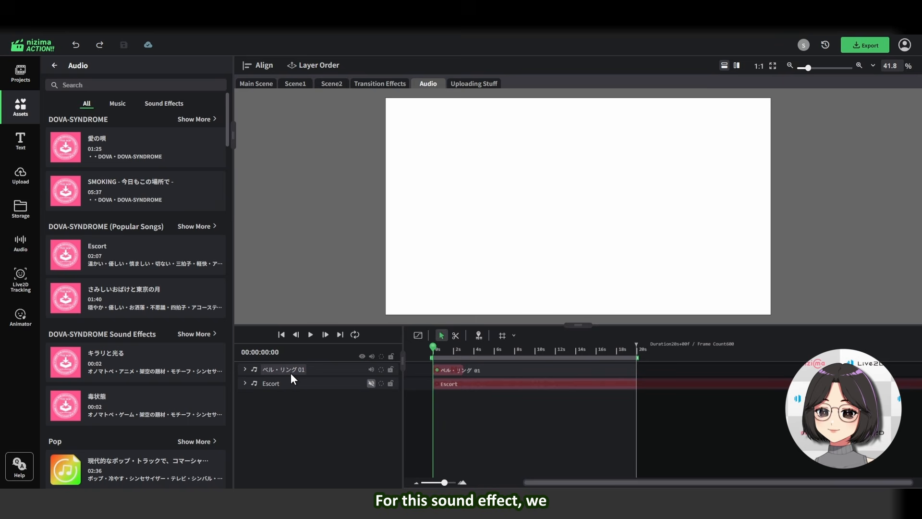
Select the ベル・リング 01 sound effect layer and play and pause its playback
{"action": "left_click", "coordinate": [295, 370]}
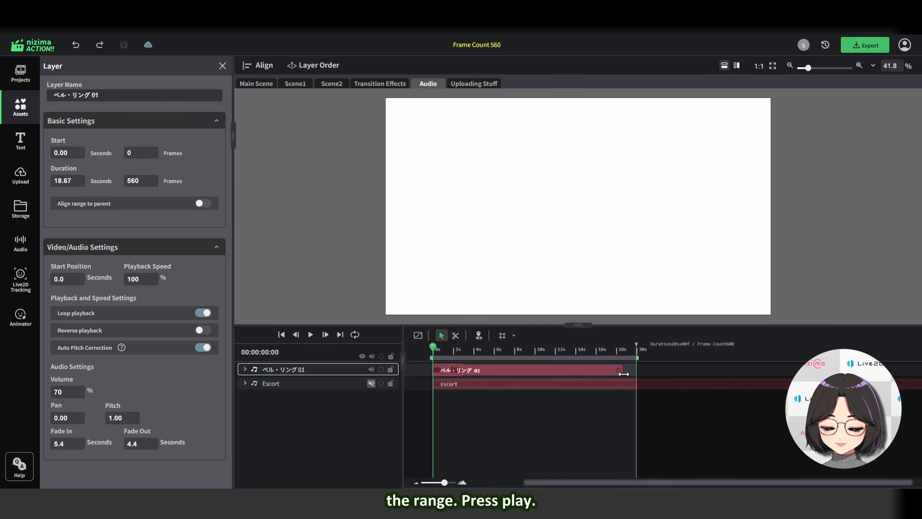
{"action": "left_click", "coordinate": [310, 335]}
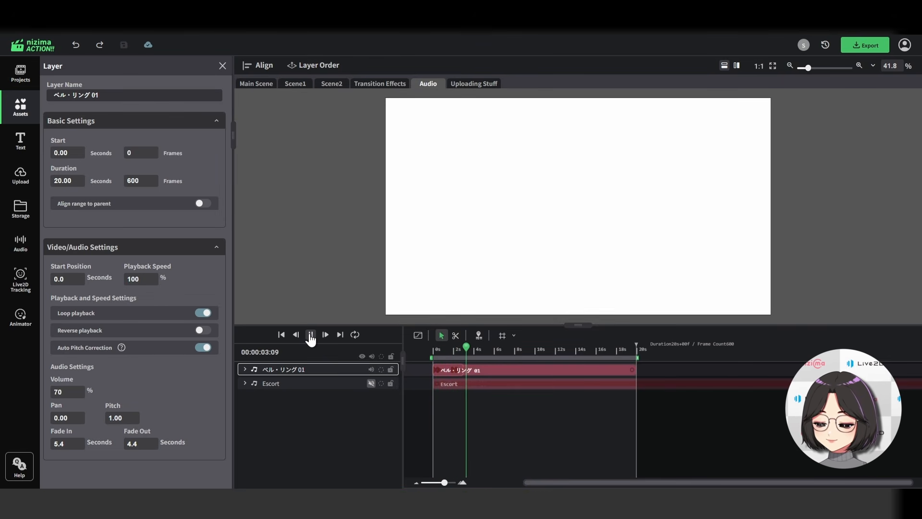
{"action": "left_click", "coordinate": [310, 334]}
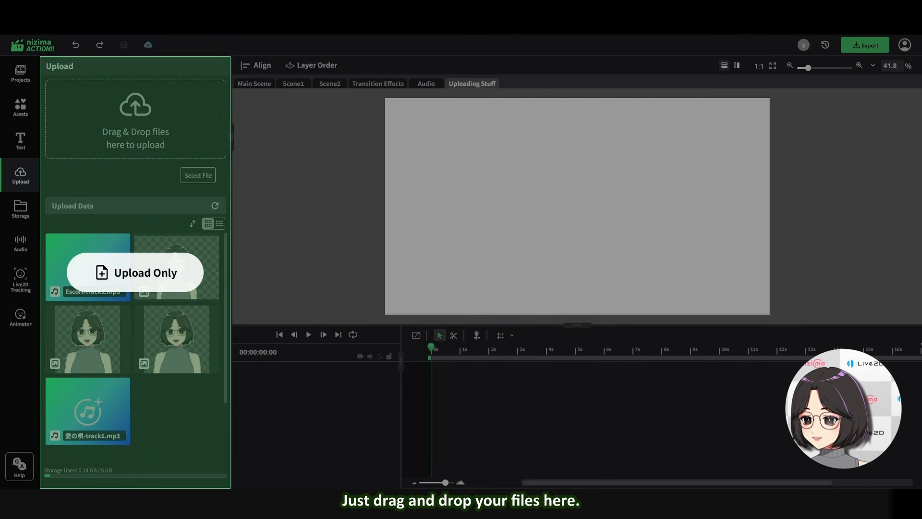
Refresh the uploaded files list in the Upload panel
{"action": "left_click_drag", "start_coordinate": [162, 143], "coordinate": [162, 142]}
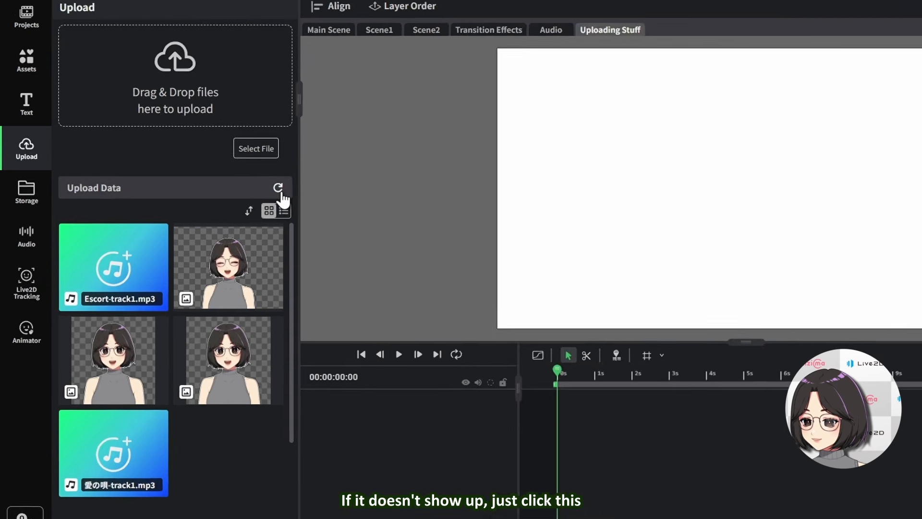
{"action": "left_click", "coordinate": [293, 184]}
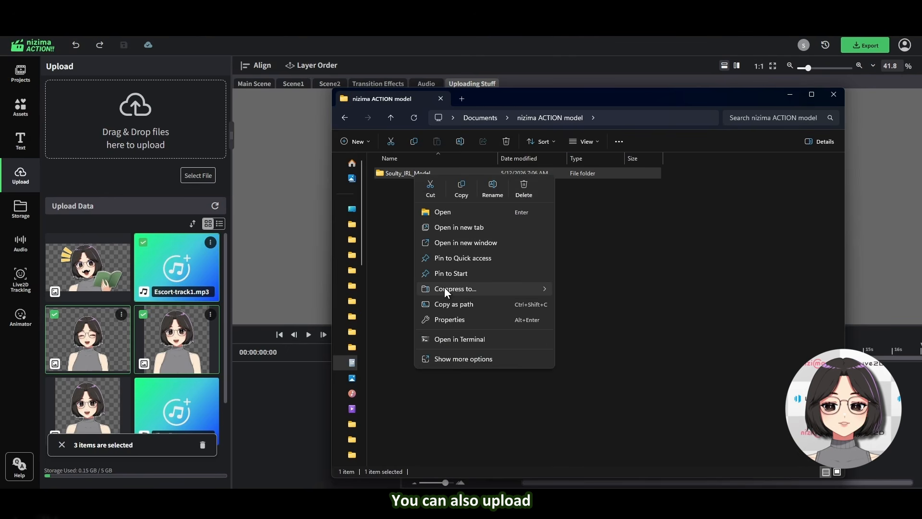
Upload the Soulty_IRL_Model.zip Live2D model file into the Upload panel from the file explorer
{"action": "mouse_move", "coordinate": [446, 288]}
{"action": "left_click", "coordinate": [585, 289]}
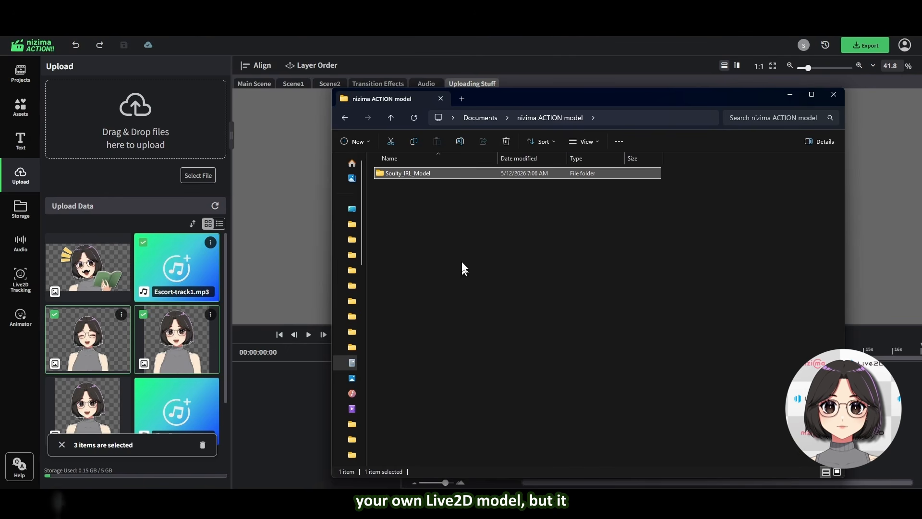
{"action": "left_click", "coordinate": [420, 231]}
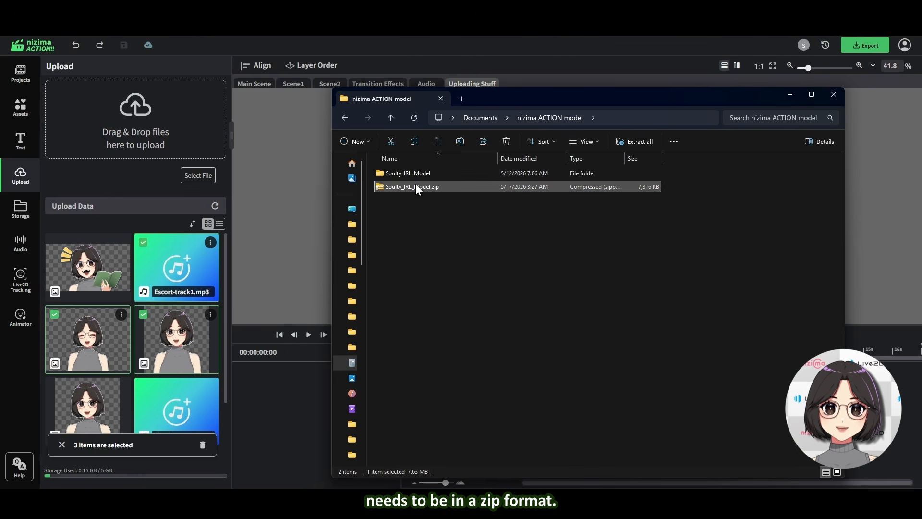
{"action": "left_click_drag", "start_coordinate": [416, 184], "coordinate": [110, 131]}
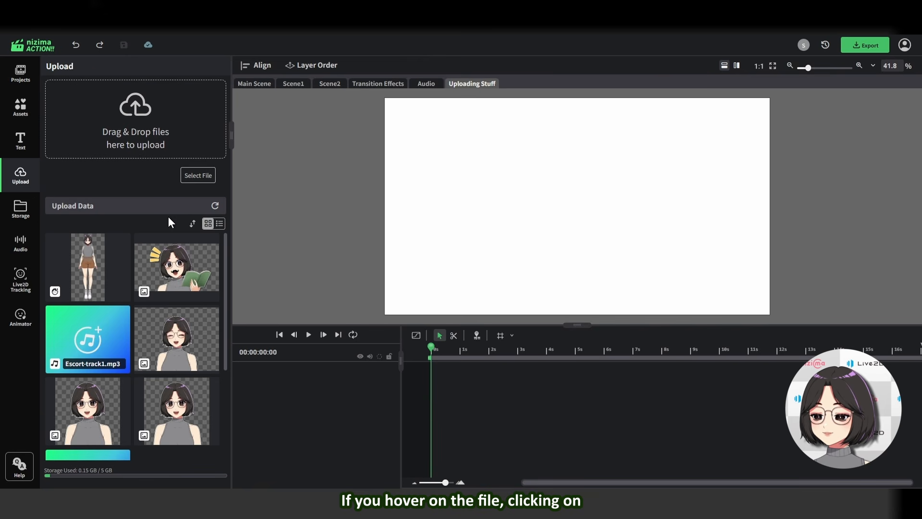
Open the options menu of the uploaded nizima LIVE image file, then close it
{"action": "mouse_move", "coordinate": [208, 245]}
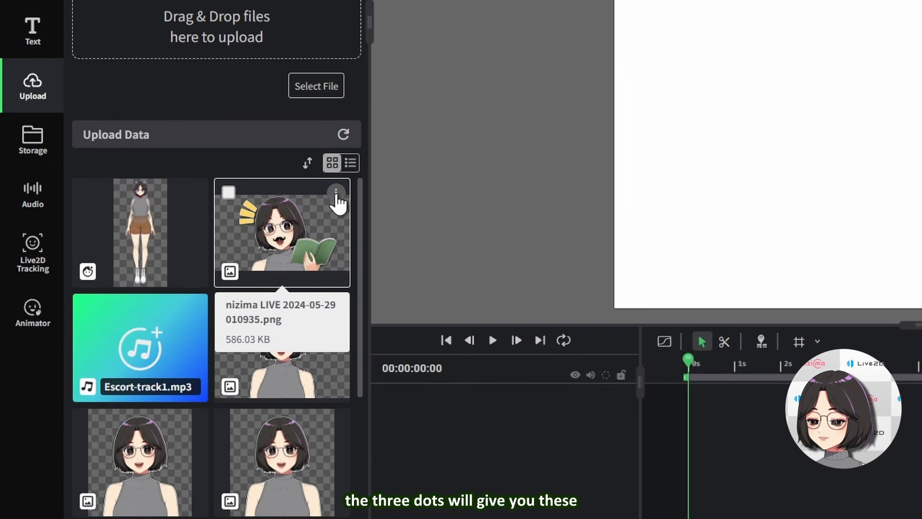
{"action": "left_click", "coordinate": [329, 196]}
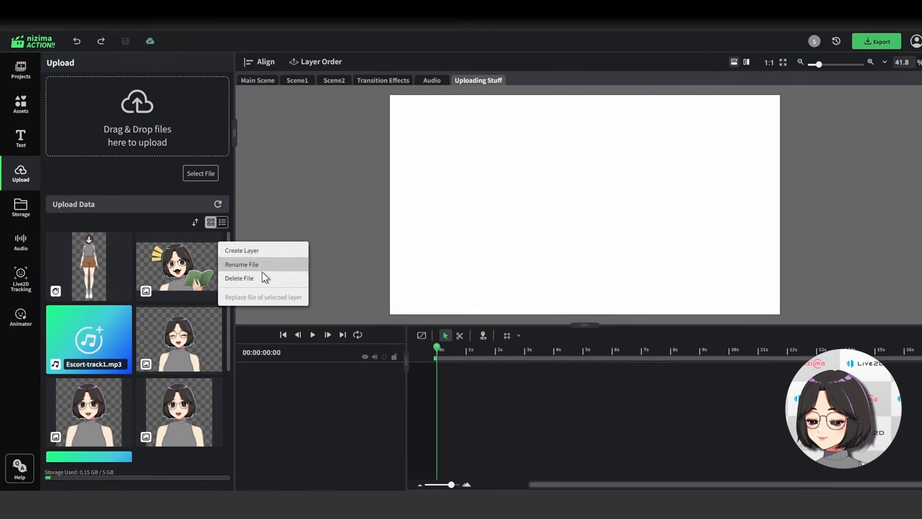
{"action": "left_click", "coordinate": [170, 159]}
Select the uploaded Live2D model and the nizima LIVE image with their checkboxes
{"action": "mouse_move", "coordinate": [88, 193]}
{"action": "left_click", "coordinate": [54, 243]}
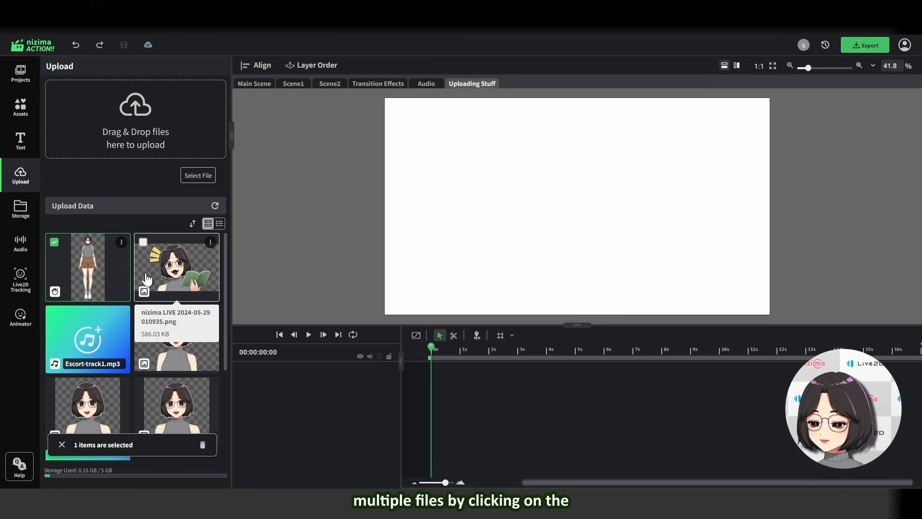
{"action": "left_click", "coordinate": [143, 242]}
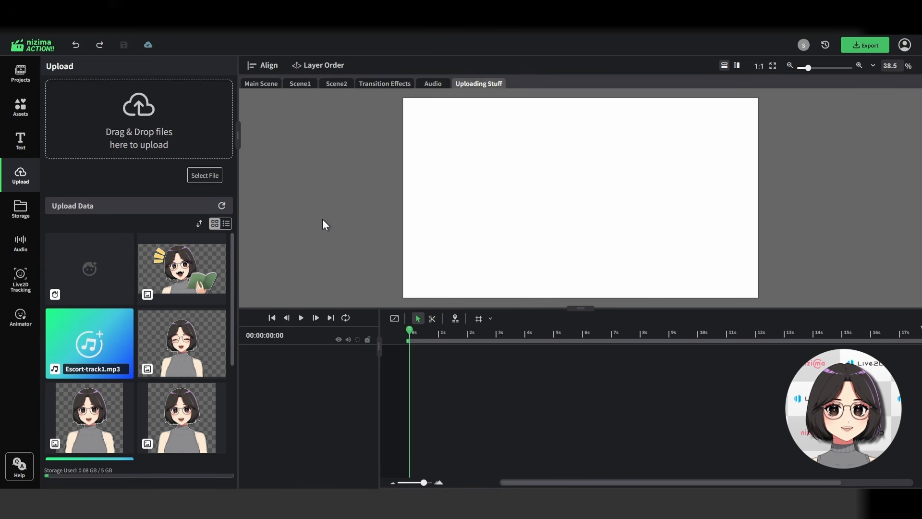
Browse Storage: open the nizima LIVE 2026-01-29 project folder and view the Favorites and Recently Added tabs
{"action": "left_click", "coordinate": [16, 212]}
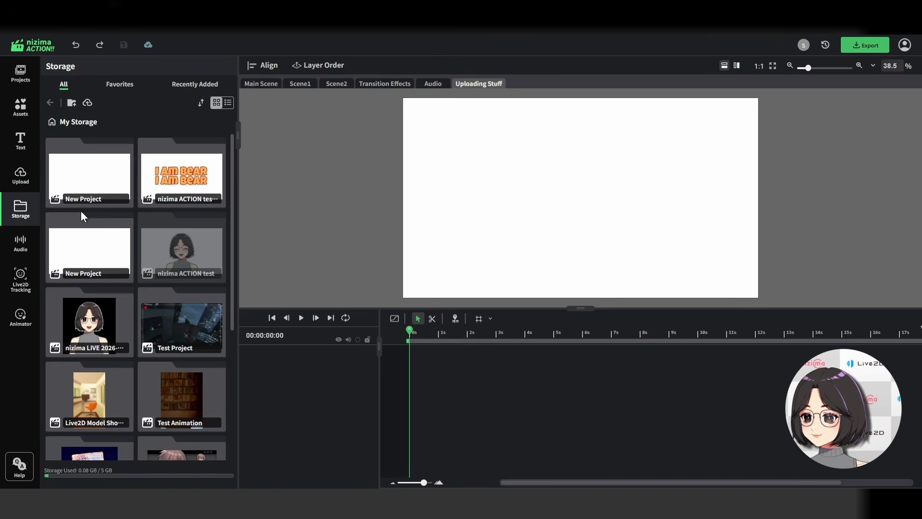
{"action": "scroll", "coordinate": [81, 215], "scroll_direction": "down", "scroll_amount": 3}
{"action": "left_click", "coordinate": [104, 200]}
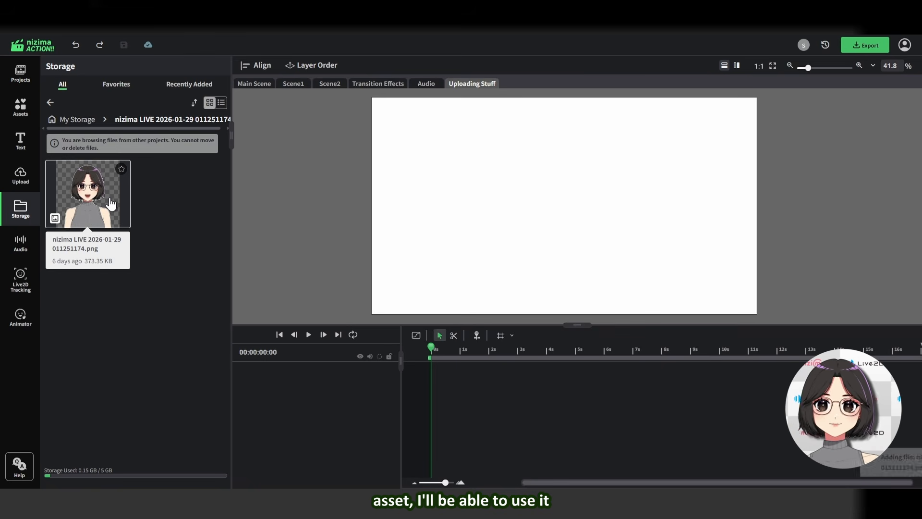
{"action": "left_click", "coordinate": [110, 203]}
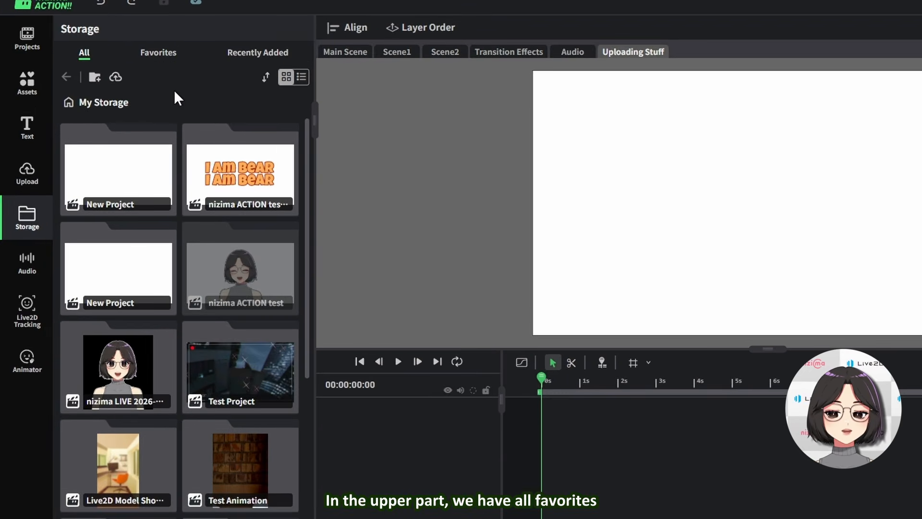
{"action": "left_click", "coordinate": [160, 54]}
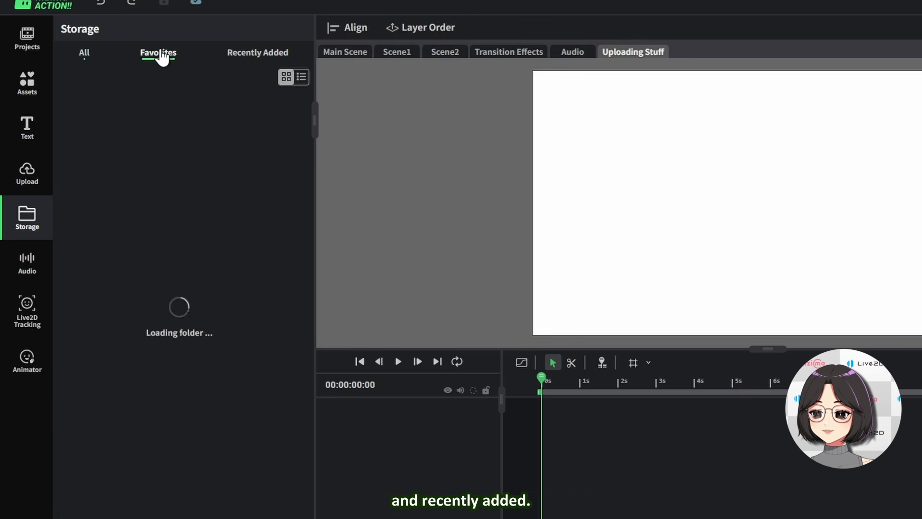
{"action": "left_click", "coordinate": [244, 55]}
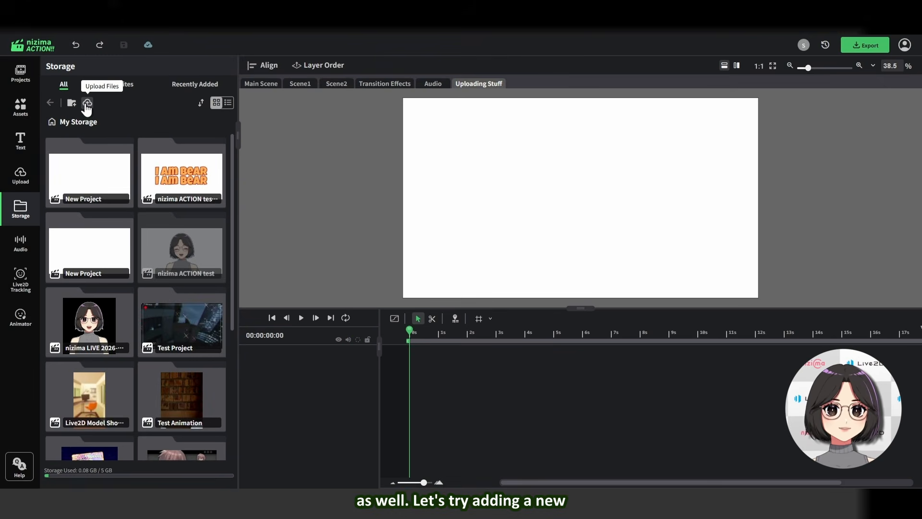
Create a new storage folder named test and open its options menu
{"action": "left_click", "coordinate": [71, 102]}
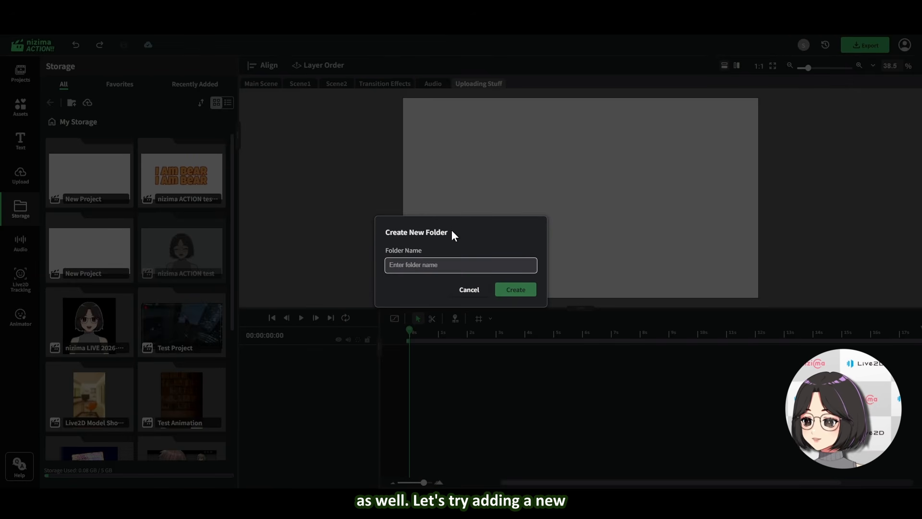
{"action": "type", "text": "test"}
{"action": "key", "text": "Return"}
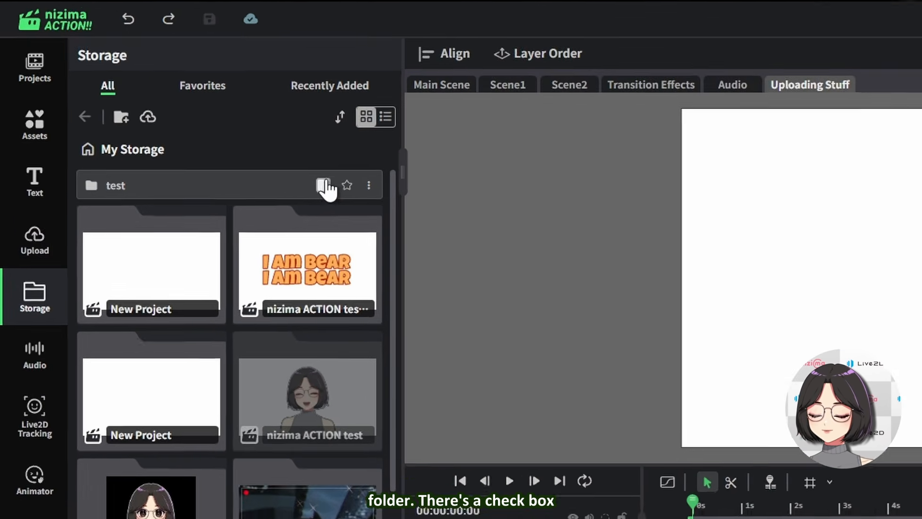
{"action": "left_click", "coordinate": [376, 188]}
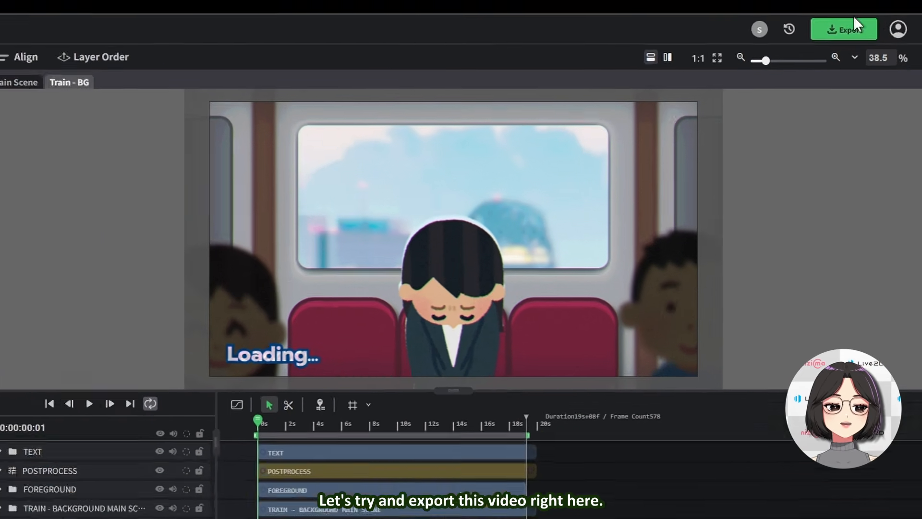
Start exporting the train scene video project
{"action": "left_click", "coordinate": [854, 37]}
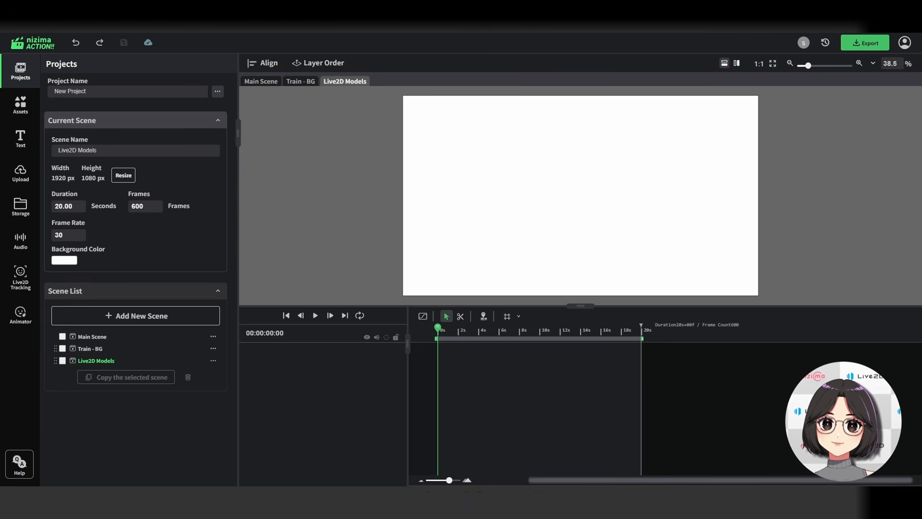
Add the witch-hat female Live2D model from the Live2D assets to the Live2D Models scene
{"action": "scroll", "coordinate": [178, 232], "scroll_direction": "down", "scroll_amount": 4}
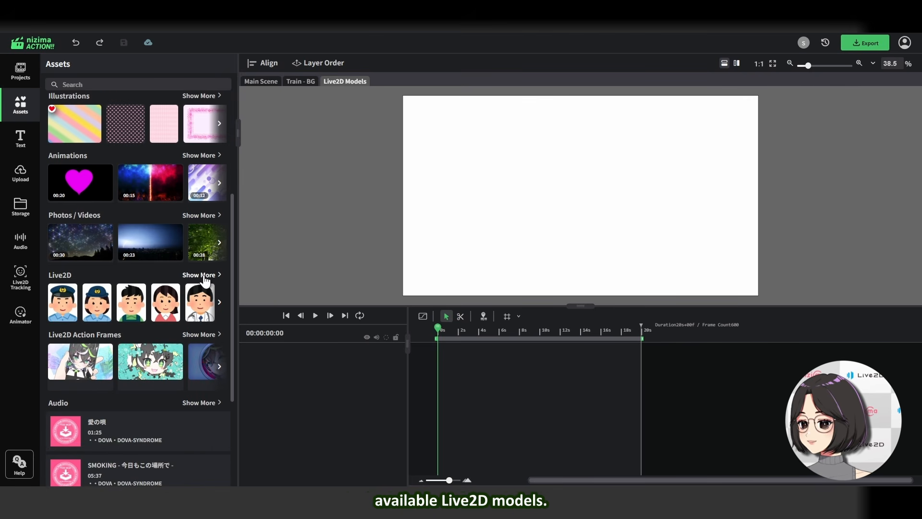
{"action": "left_click", "coordinate": [204, 276]}
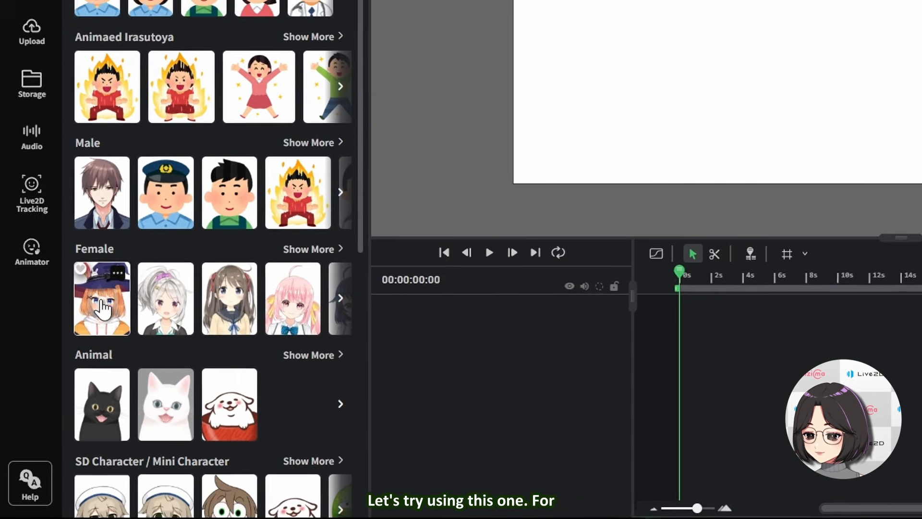
{"action": "left_click", "coordinate": [65, 344]}
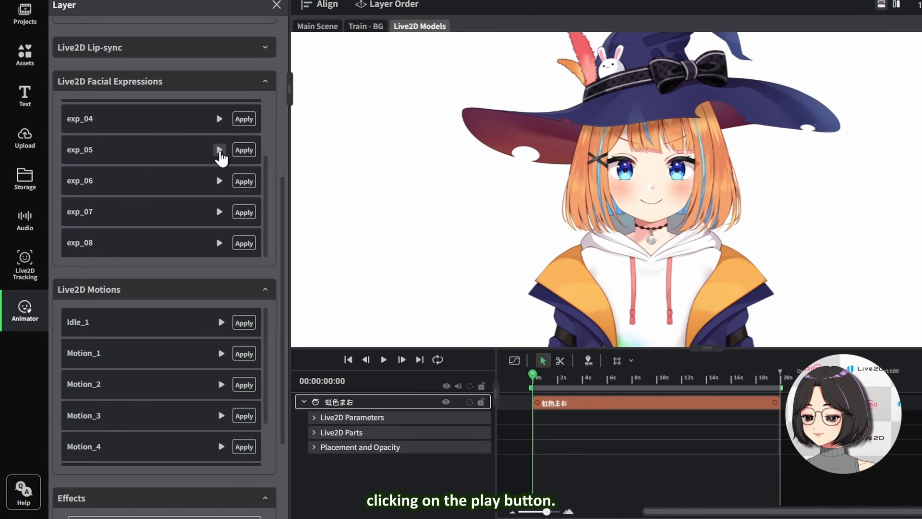
Apply the exp_05 facial expression to the model from the start to about 3 seconds on the timeline
{"action": "left_click", "coordinate": [220, 150]}
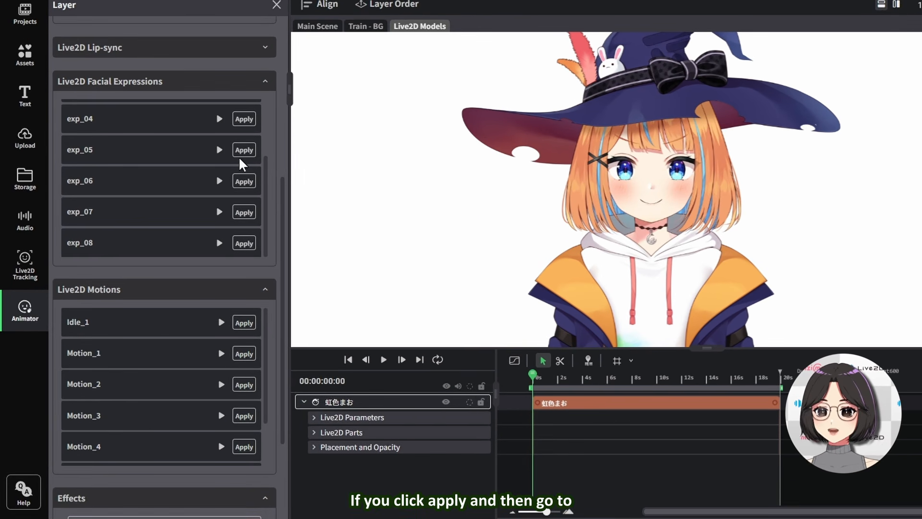
{"action": "left_click", "coordinate": [244, 150]}
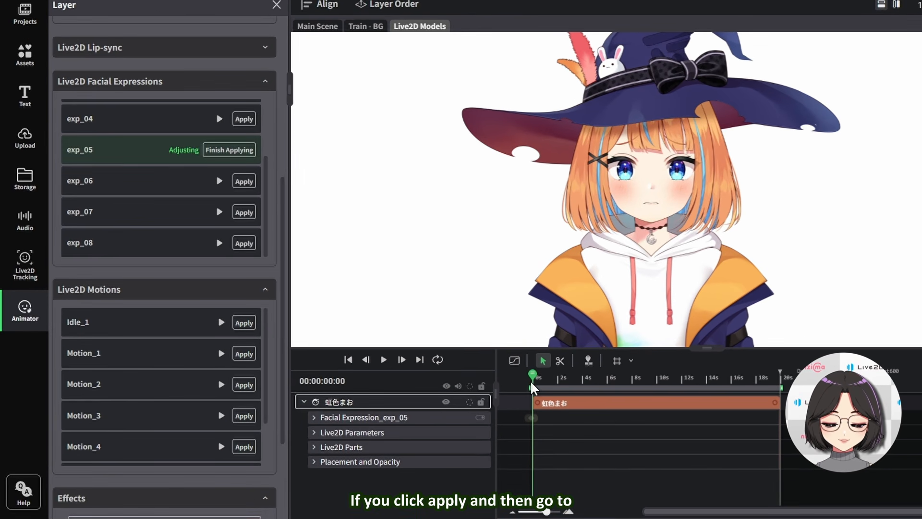
{"action": "left_click_drag", "start_coordinate": [532, 383], "coordinate": [575, 380]}
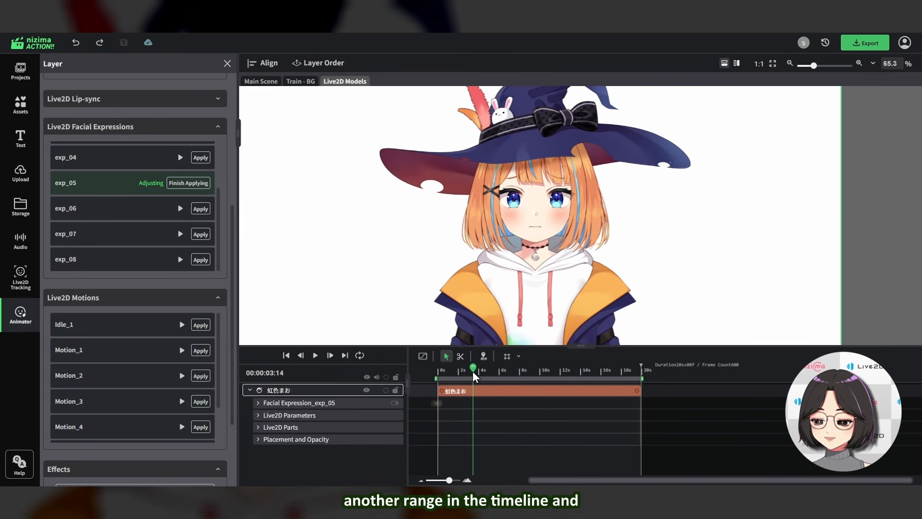
{"action": "left_click", "coordinate": [180, 190]}
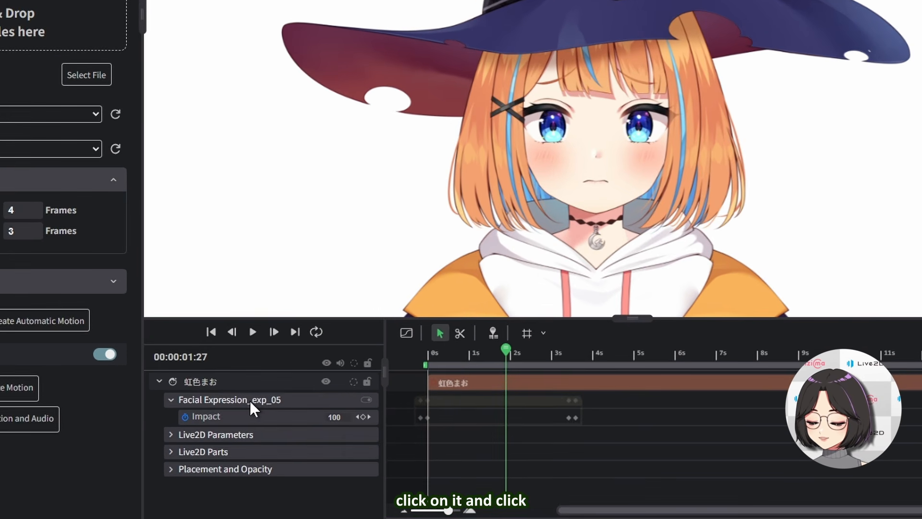
Delete the Facial Expression_exp_05 track from the model and play back its animation
{"action": "right_click", "coordinate": [250, 401]}
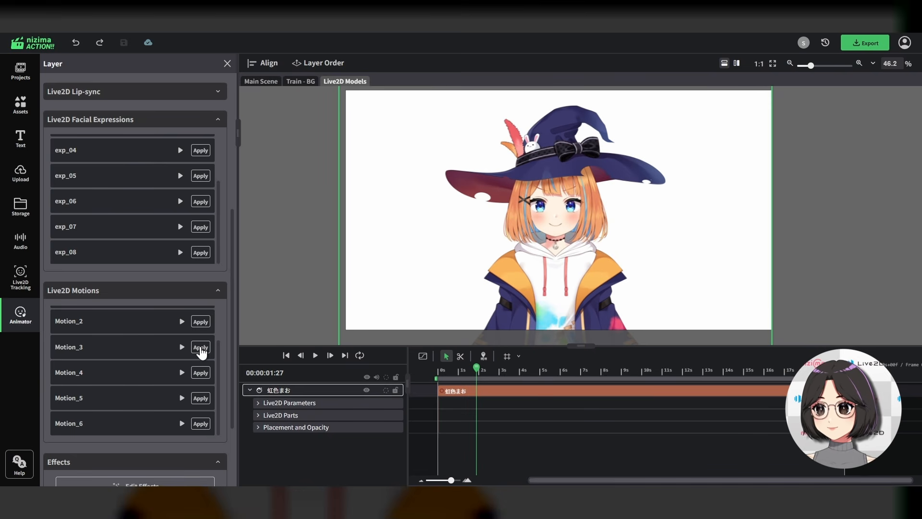
{"action": "left_click", "coordinate": [200, 348]}
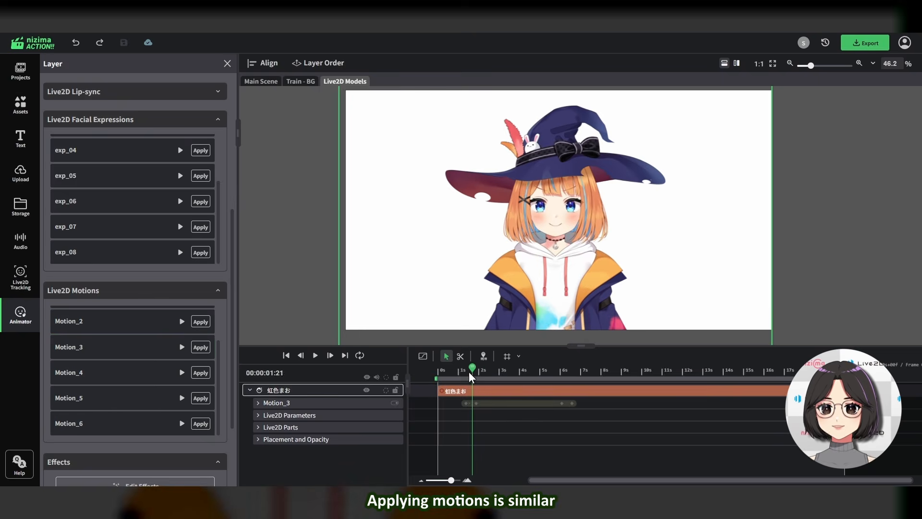
{"action": "left_click", "coordinate": [315, 356]}
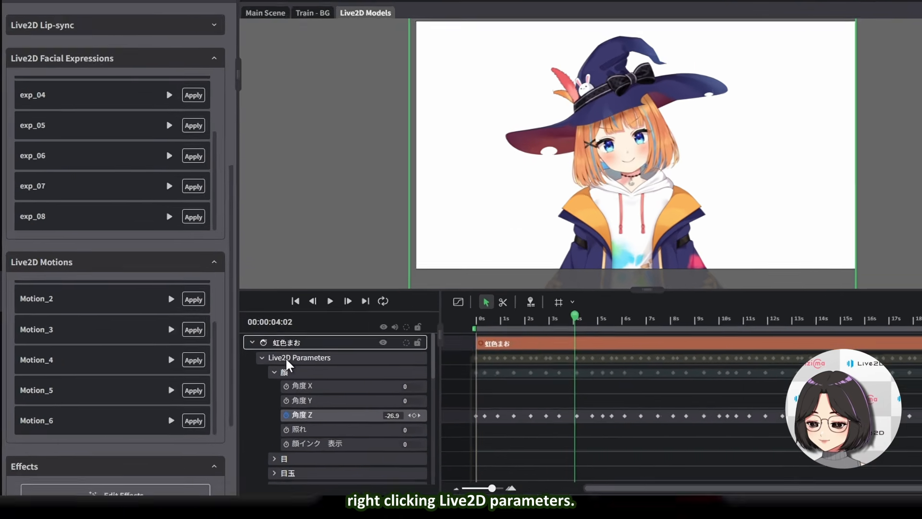
Try to physics-bake the model's Live2D Parameters
{"action": "right_click", "coordinate": [278, 371]}
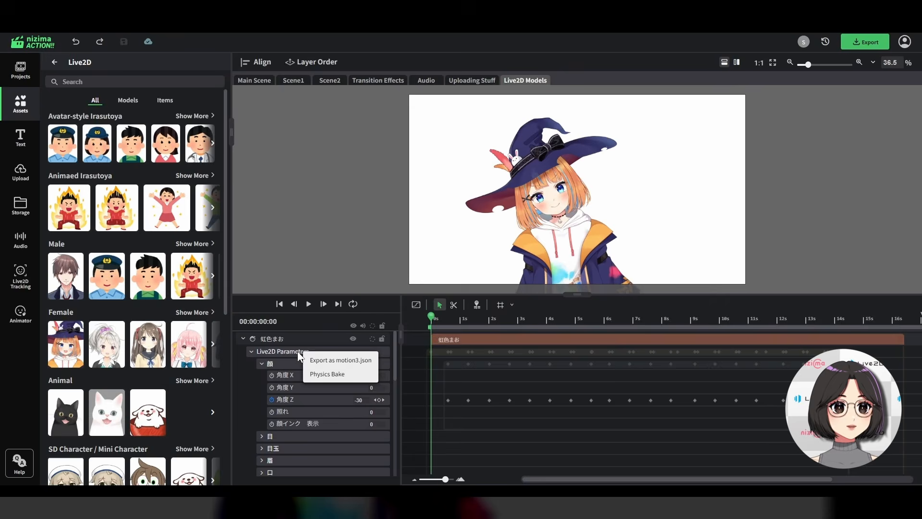
{"action": "left_click", "coordinate": [327, 374]}
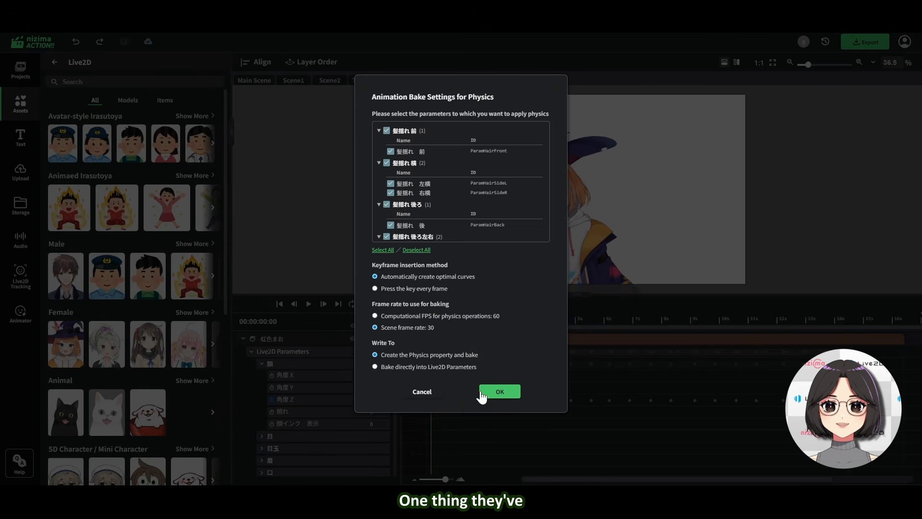
{"action": "left_click", "coordinate": [485, 390]}
{"action": "left_click", "coordinate": [464, 174]}
{"action": "left_click", "coordinate": [309, 304]}
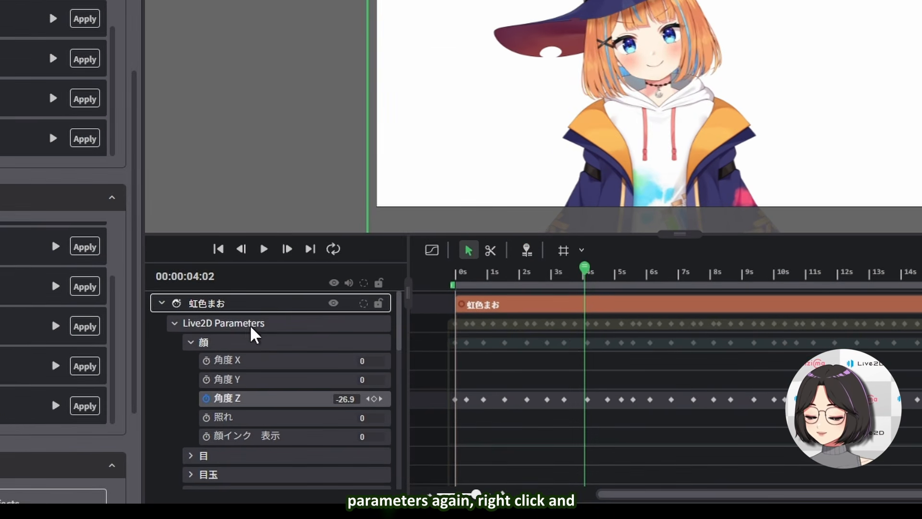
Physics-bake the model's Live2D Parameters with optimal curves, scene frame rate 30 and a new Physics property
{"action": "right_click", "coordinate": [300, 369]}
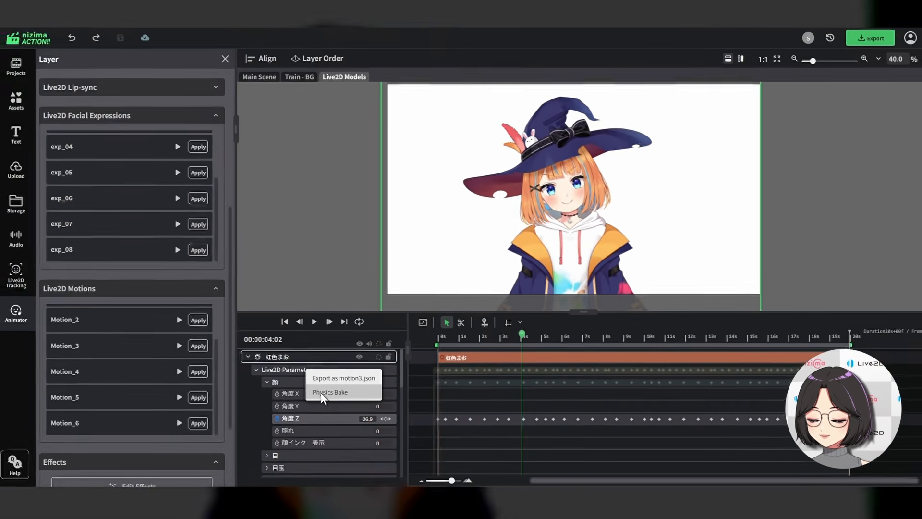
{"action": "left_click", "coordinate": [288, 358]}
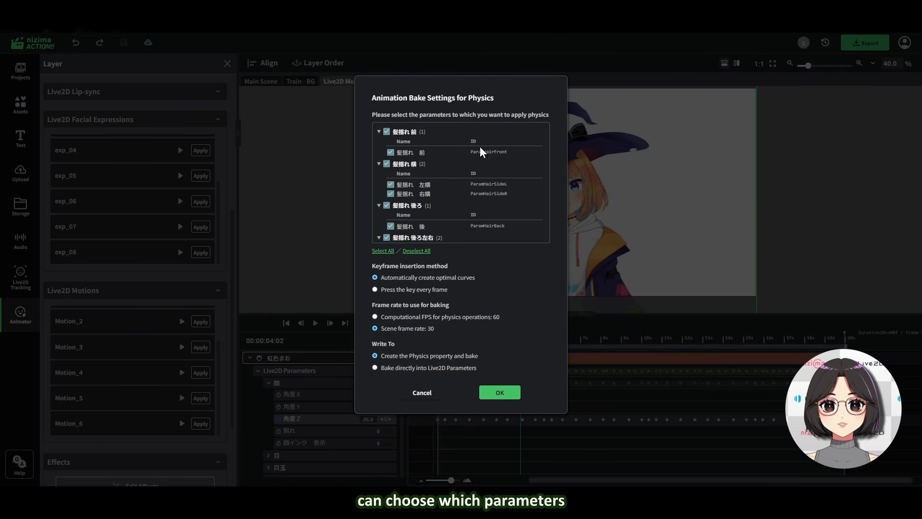
{"action": "scroll", "coordinate": [479, 158], "scroll_direction": "down", "scroll_amount": 5}
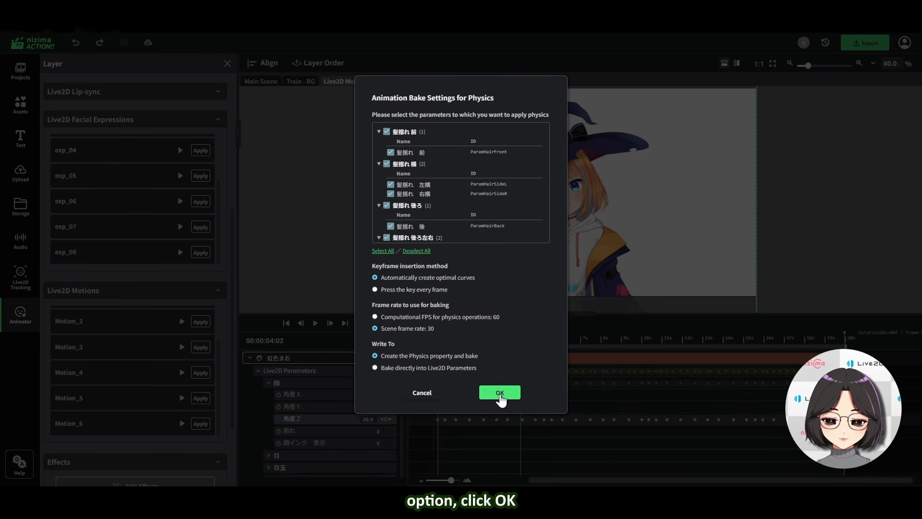
{"action": "left_click", "coordinate": [500, 393]}
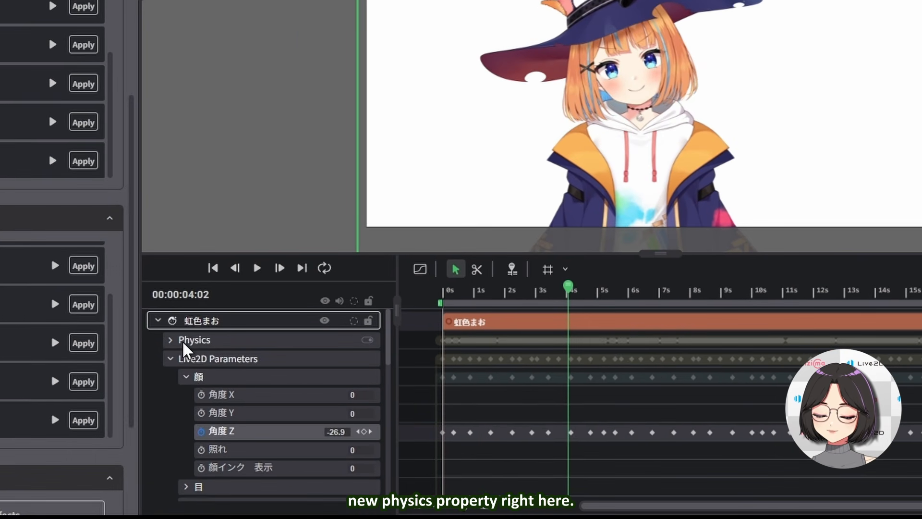
Expand the Physics property and the 揺れ parameter group to inspect the baked hair keys
{"action": "left_click", "coordinate": [170, 341]}
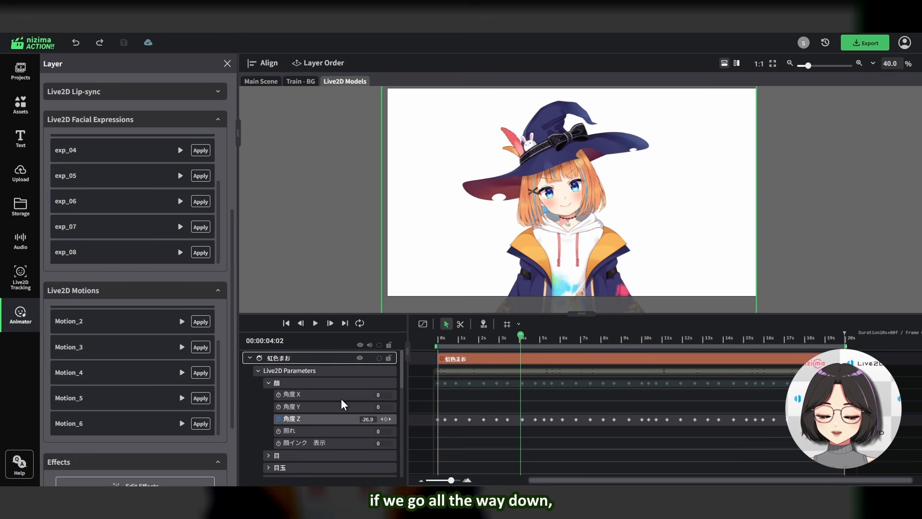
{"action": "scroll", "coordinate": [342, 404], "scroll_direction": "down", "scroll_amount": 10}
{"action": "left_click", "coordinate": [268, 409]}
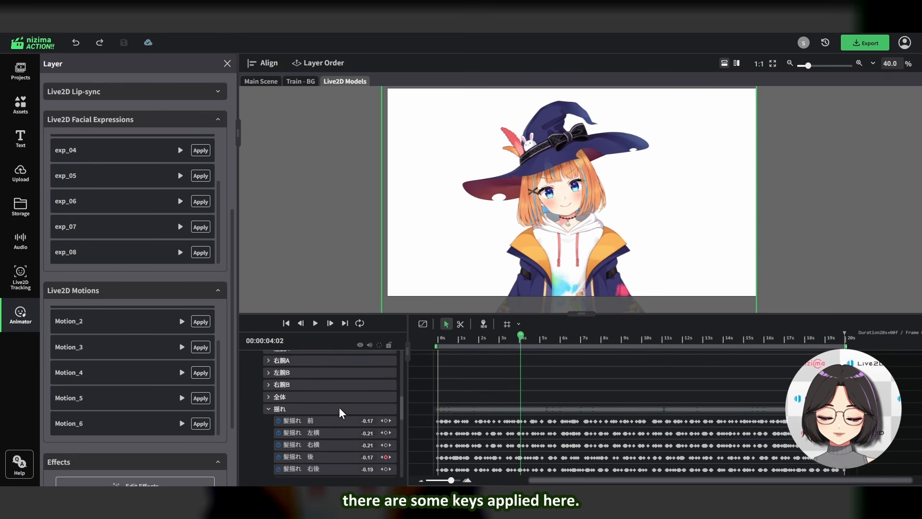
Upload the audio_lipsync_test.mp3 recording and add it to the Live2D Models scene
{"action": "scroll", "coordinate": [346, 413], "scroll_direction": "down", "scroll_amount": 2}
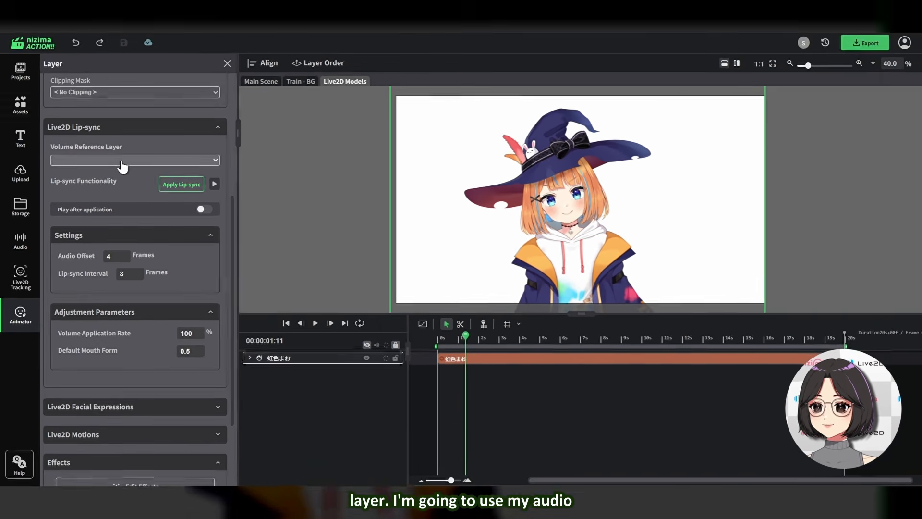
{"action": "left_click", "coordinate": [27, 171]}
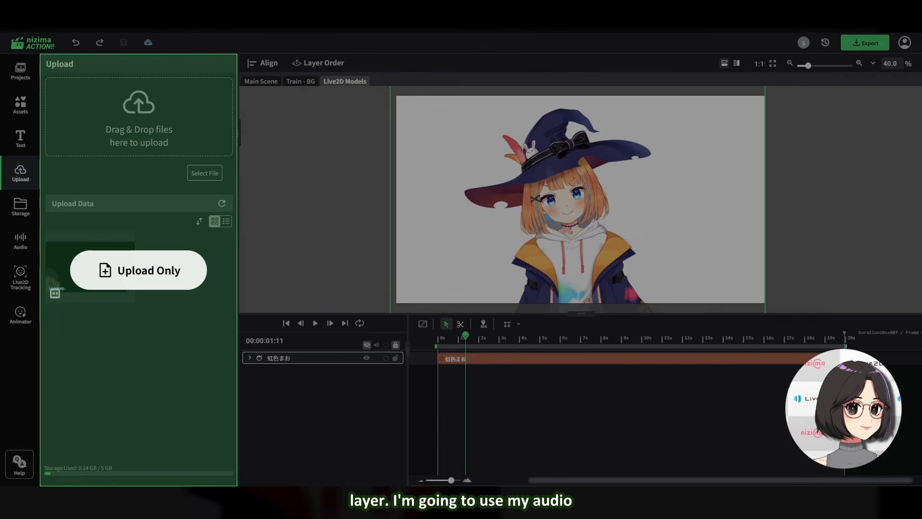
{"action": "left_click_drag", "start_coordinate": [117, 127], "coordinate": [112, 145]}
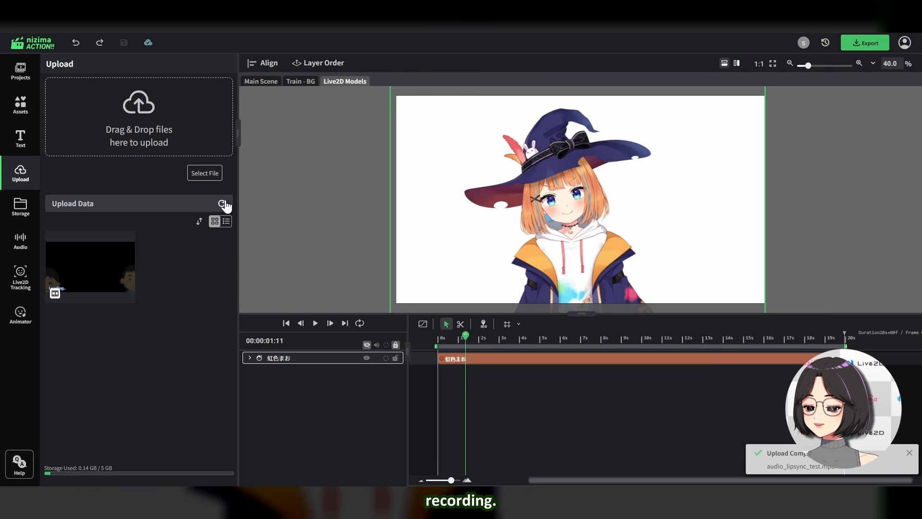
{"action": "left_click", "coordinate": [98, 292]}
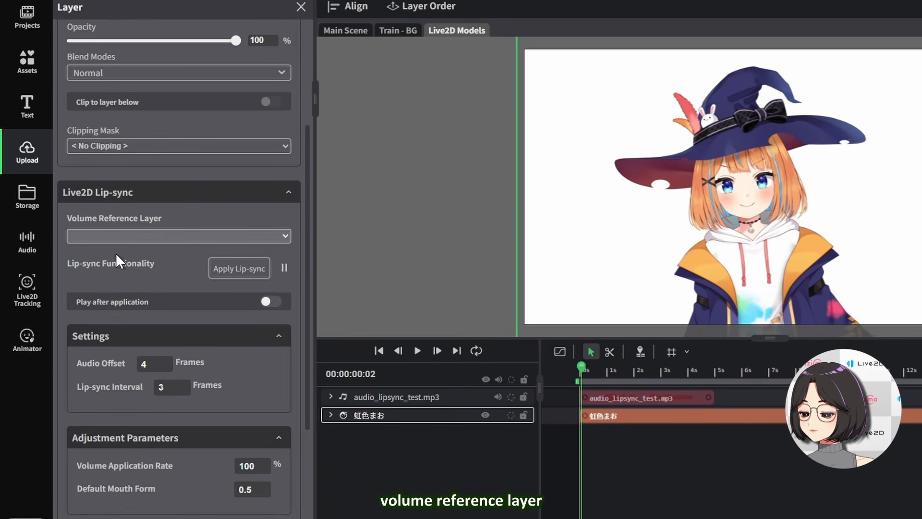
Set the model's volume reference layer to audio_lipsync_test.mp3, apply lip-sync, and play back the result
{"action": "left_click", "coordinate": [116, 253]}
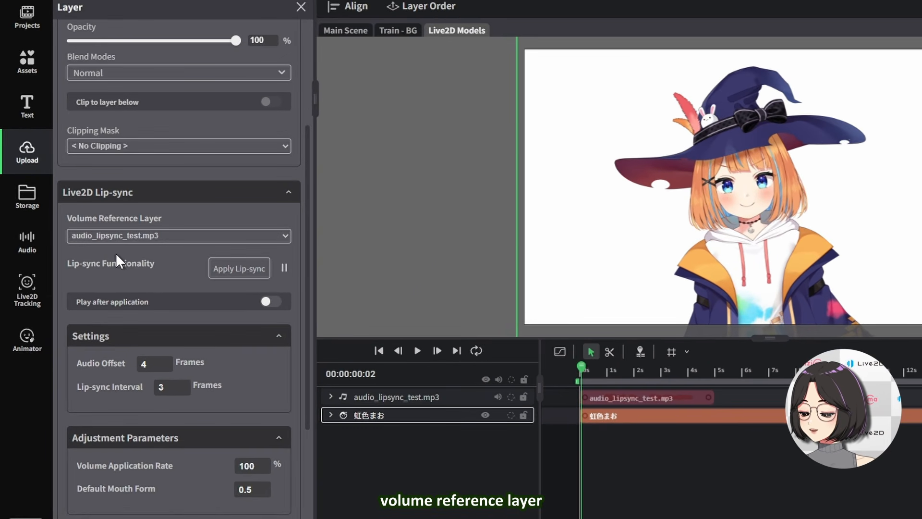
{"action": "left_click", "coordinate": [236, 270]}
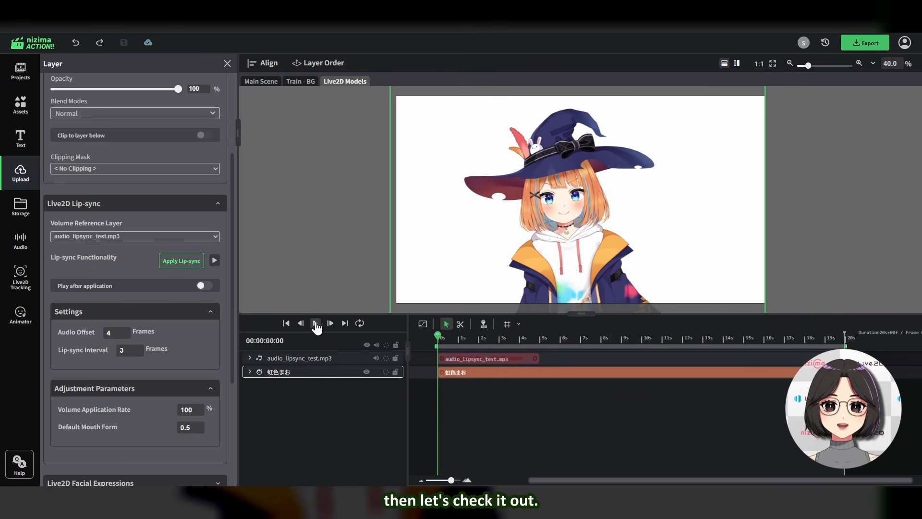
{"action": "left_click", "coordinate": [315, 324]}
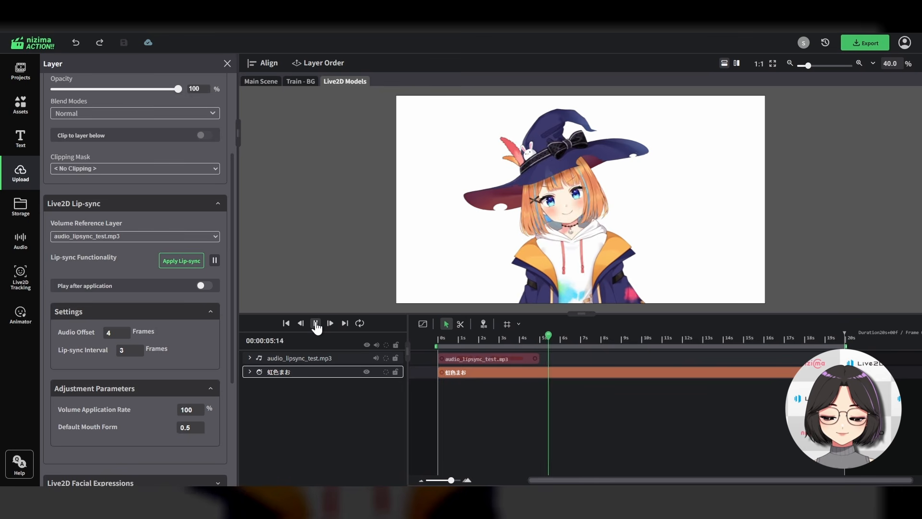
{"action": "left_click", "coordinate": [315, 324]}
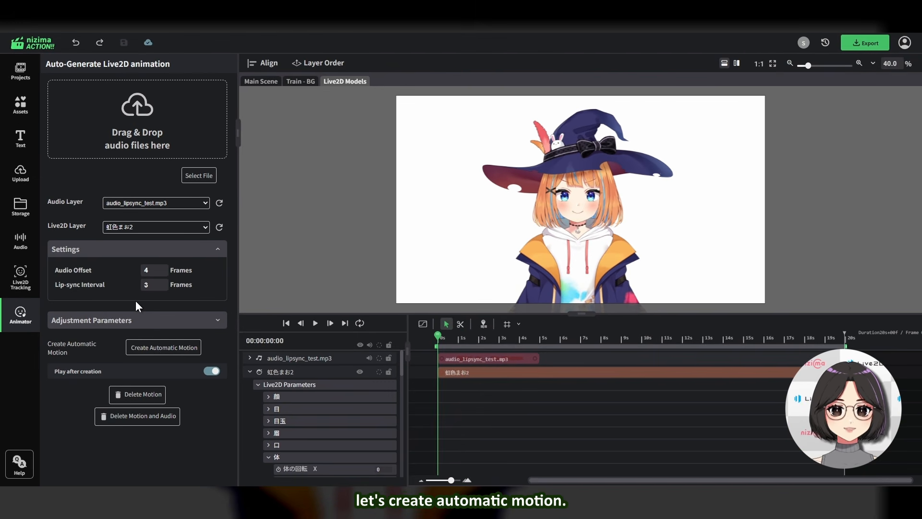
Auto-generate Live2D motion for 虹色まお2 from the audio_lipsync_test.mp3 audio layer
{"action": "left_click", "coordinate": [165, 354]}
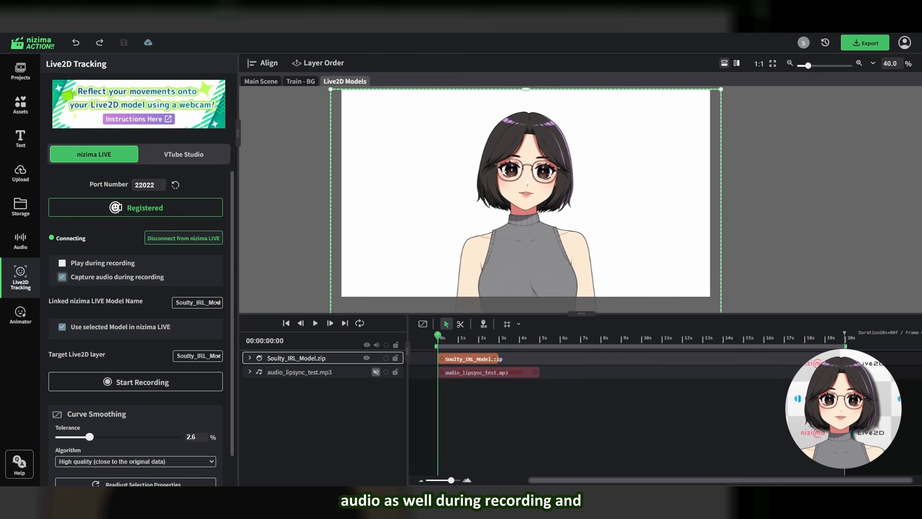
Set curve smoothing tolerance to 3.4% and record nizima LIVE webcam tracking onto Soulty_IRL_Model.zip
{"action": "scroll", "coordinate": [96, 402], "scroll_direction": "down", "scroll_amount": 1}
{"action": "left_click_drag", "start_coordinate": [90, 403], "coordinate": [108, 384]}
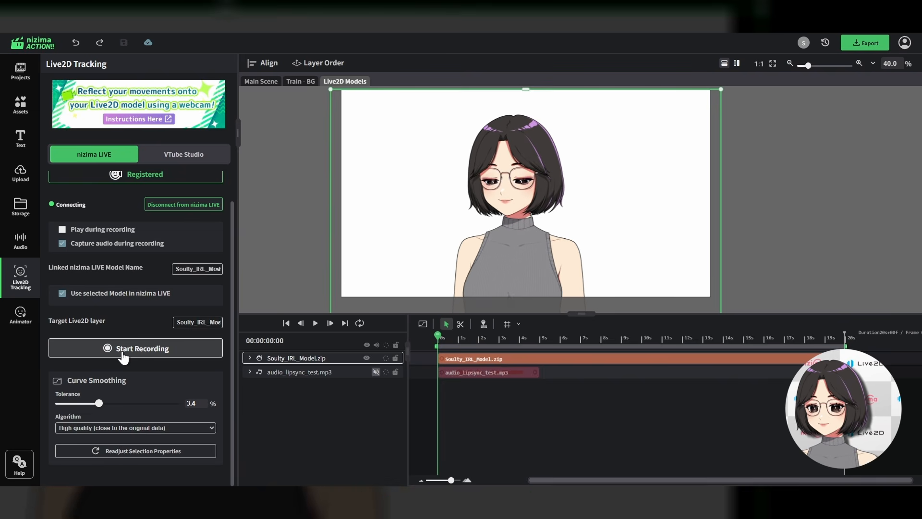
{"action": "left_click", "coordinate": [118, 355]}
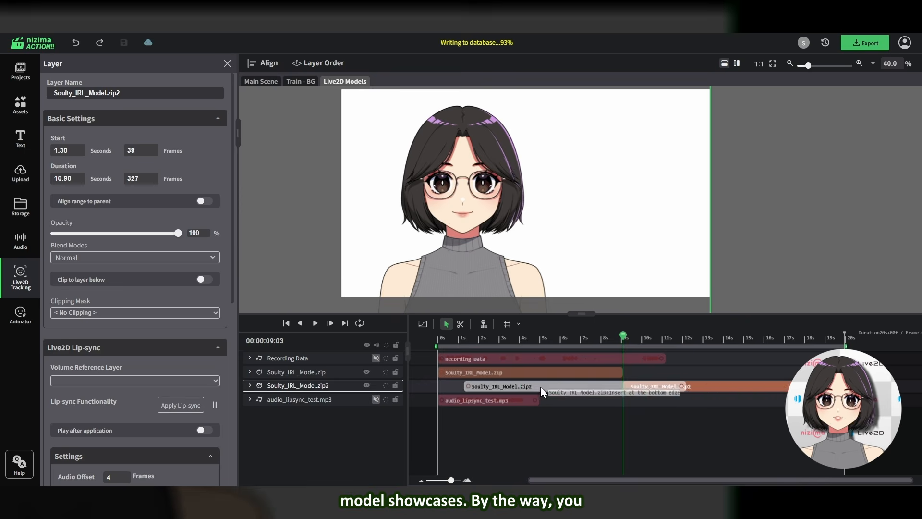
Reposition the duplicated Soulty_IRL_Model.zip2 model on the canvas and lengthen its clip on the timeline
{"action": "scroll", "coordinate": [497, 219], "scroll_direction": "down", "scroll_amount": 3}
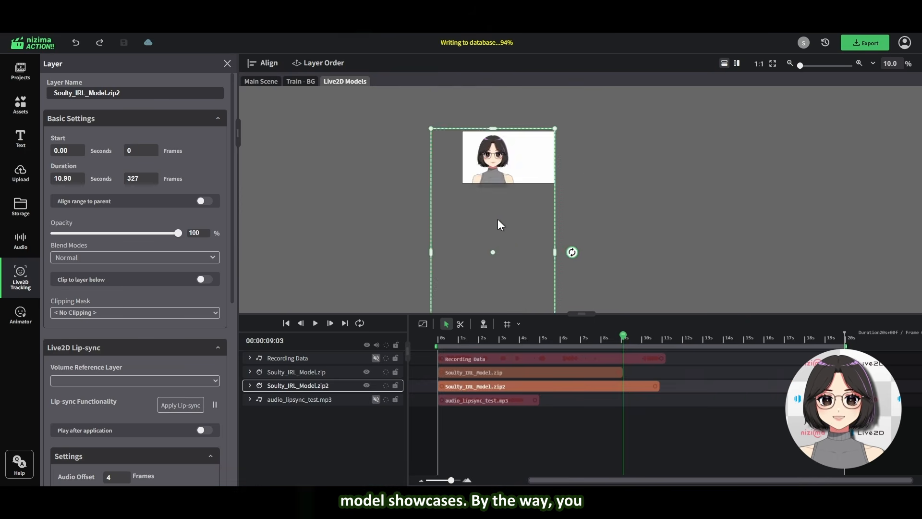
{"action": "scroll", "coordinate": [534, 140], "scroll_direction": "up", "scroll_amount": 2}
{"action": "left_click_drag", "start_coordinate": [609, 129], "coordinate": [581, 186]}
{"action": "left_click_drag", "start_coordinate": [552, 221], "coordinate": [548, 187]}
{"action": "scroll", "coordinate": [505, 238], "scroll_direction": "up", "scroll_amount": 1}
{"action": "left_click_drag", "start_coordinate": [456, 340], "coordinate": [470, 340]}
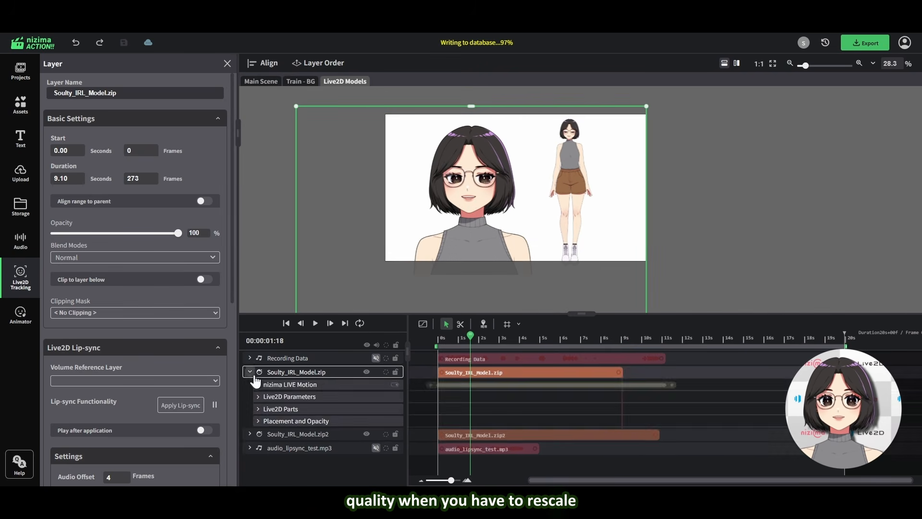
{"action": "left_click", "coordinate": [505, 331]}
{"action": "left_click_drag", "start_coordinate": [657, 386], "coordinate": [728, 387]}
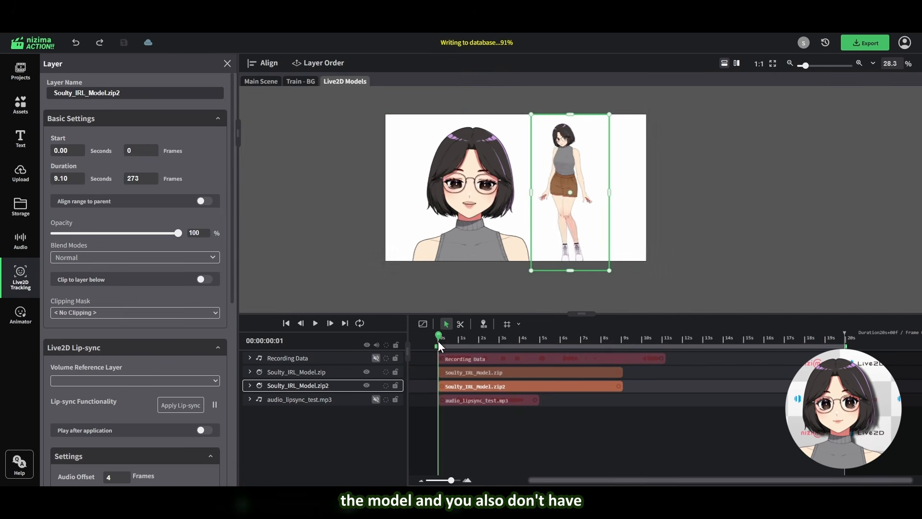
{"action": "left_click_drag", "start_coordinate": [438, 341], "coordinate": [480, 339]}
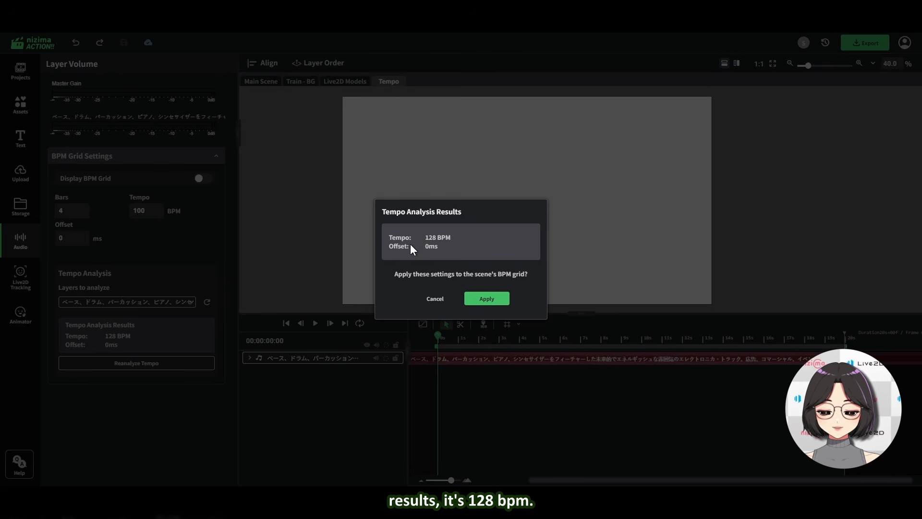
Apply the 128 BPM tempo analysis to the scene's BPM grid, display the grid, and play the scene
{"action": "left_click", "coordinate": [486, 298]}
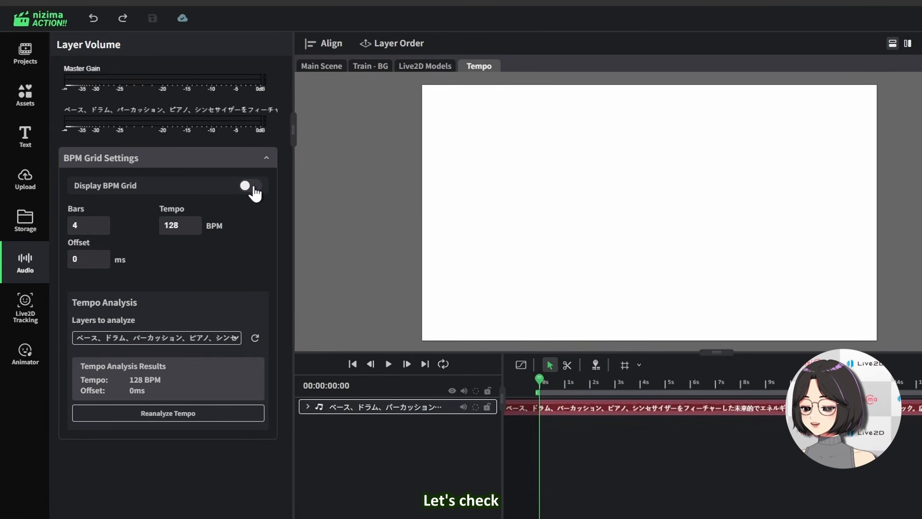
{"action": "left_click", "coordinate": [73, 230]}
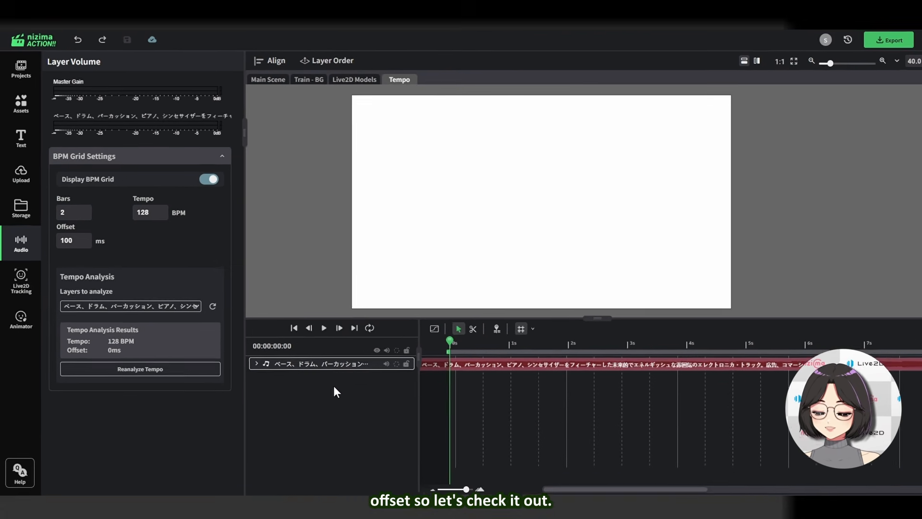
{"action": "key", "text": "space"}
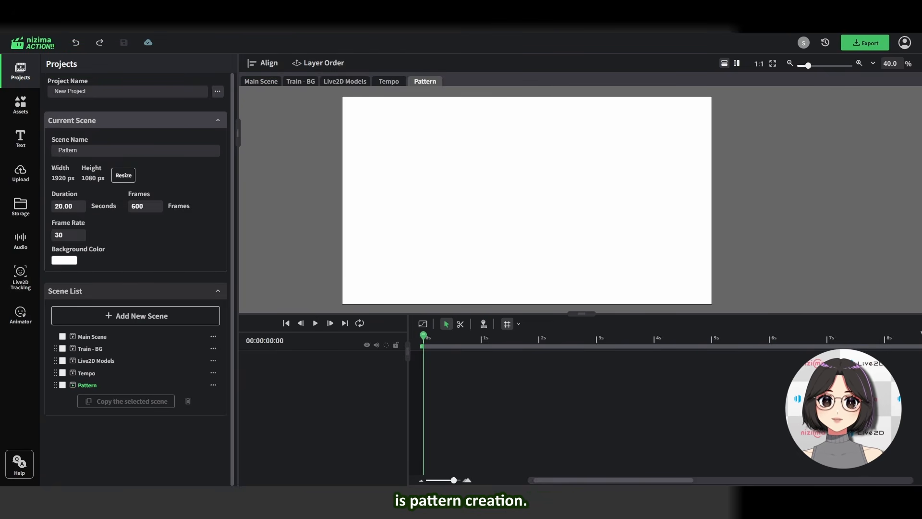
Add a Pattern layer to the Pattern scene and set its pattern scene to Live2D Models
{"action": "right_click", "coordinate": [442, 214]}
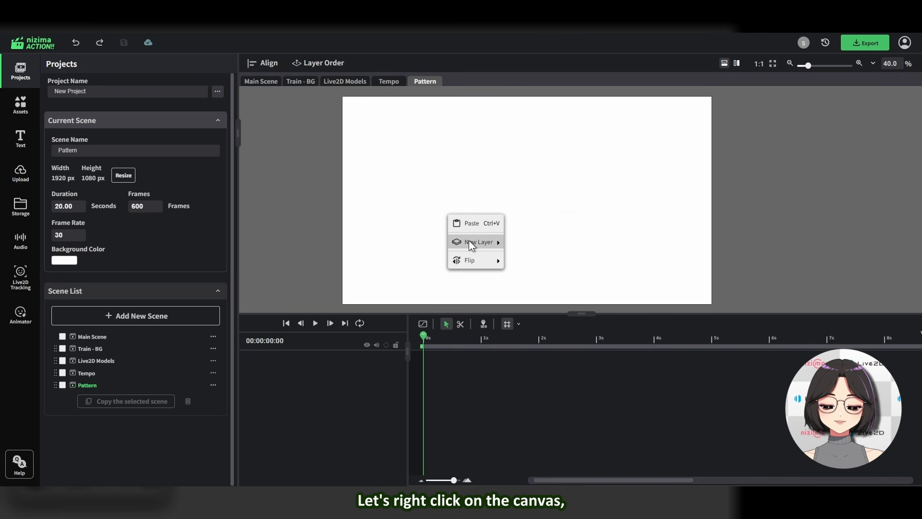
{"action": "mouse_move", "coordinate": [468, 242]}
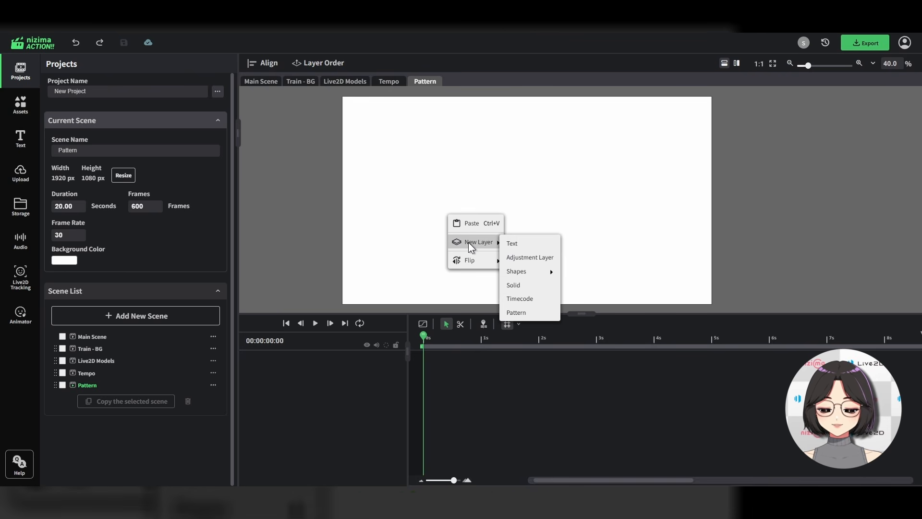
{"action": "left_click", "coordinate": [516, 312]}
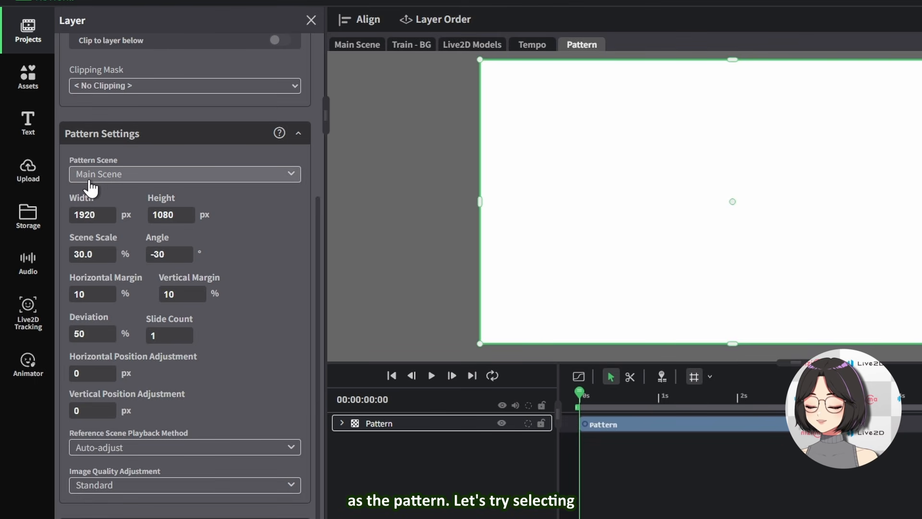
{"action": "left_click", "coordinate": [125, 182]}
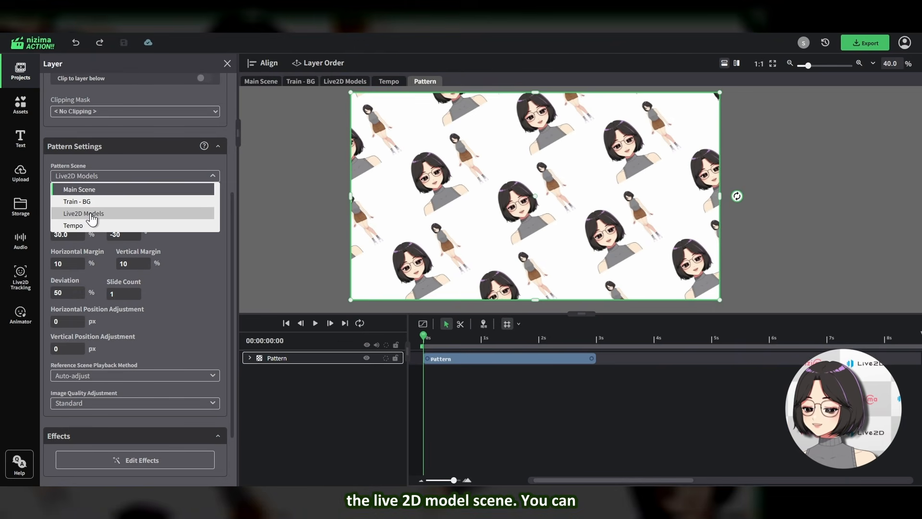
{"action": "left_click", "coordinate": [92, 217]}
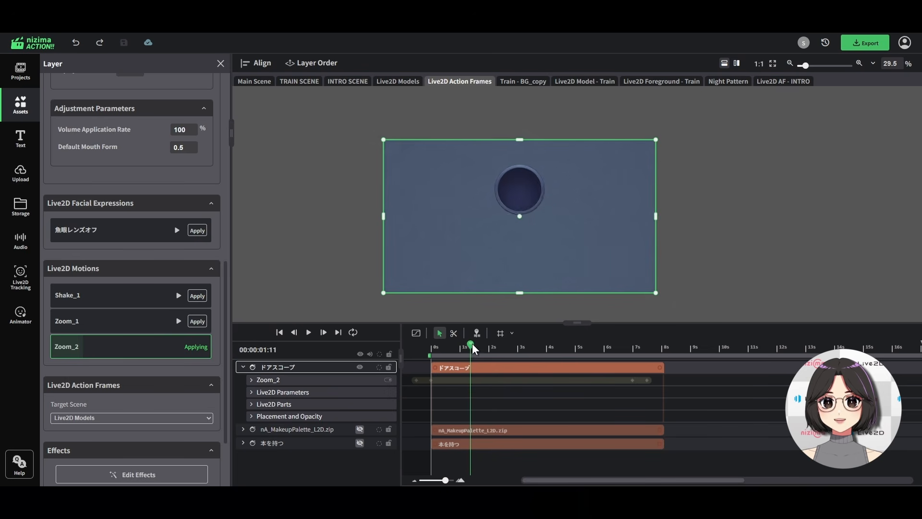
Browse all genres of Live2D action frame assets
{"action": "left_click_drag", "start_coordinate": [472, 344], "coordinate": [661, 359]}
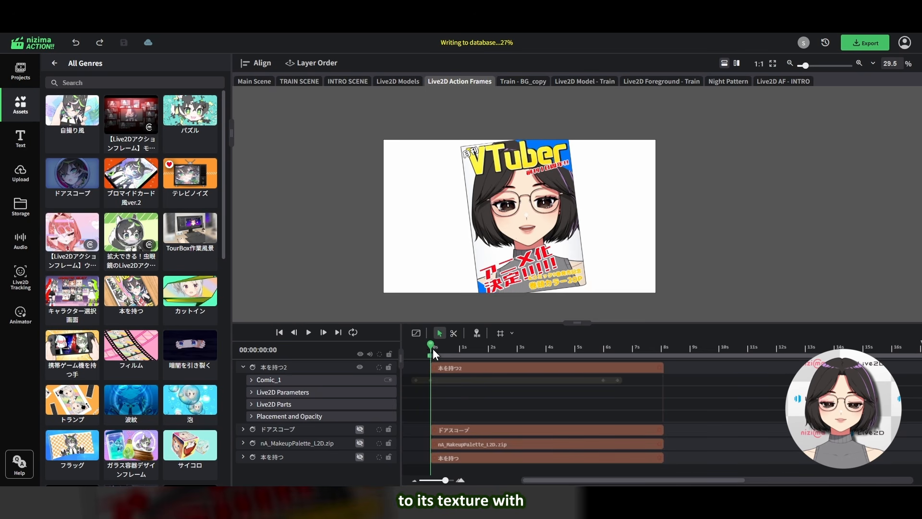
{"action": "left_click_drag", "start_coordinate": [433, 354], "coordinate": [584, 350]}
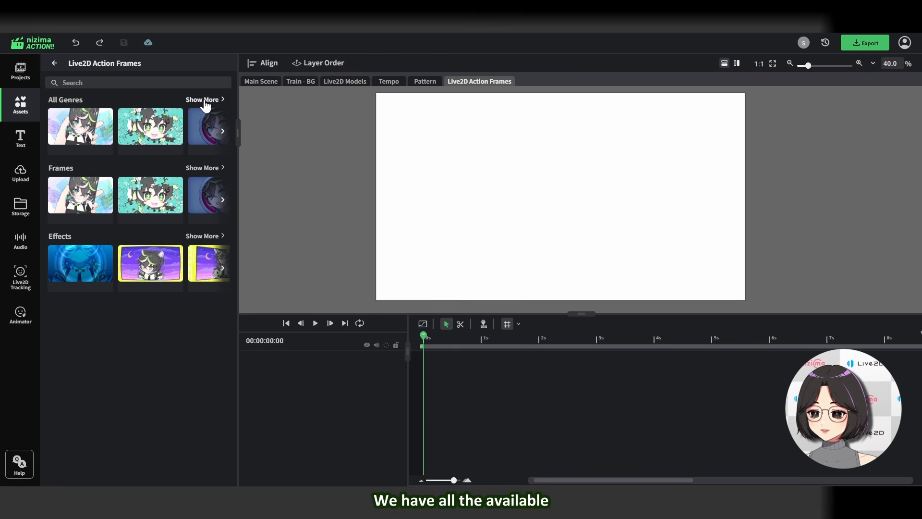
{"action": "left_click", "coordinate": [205, 102]}
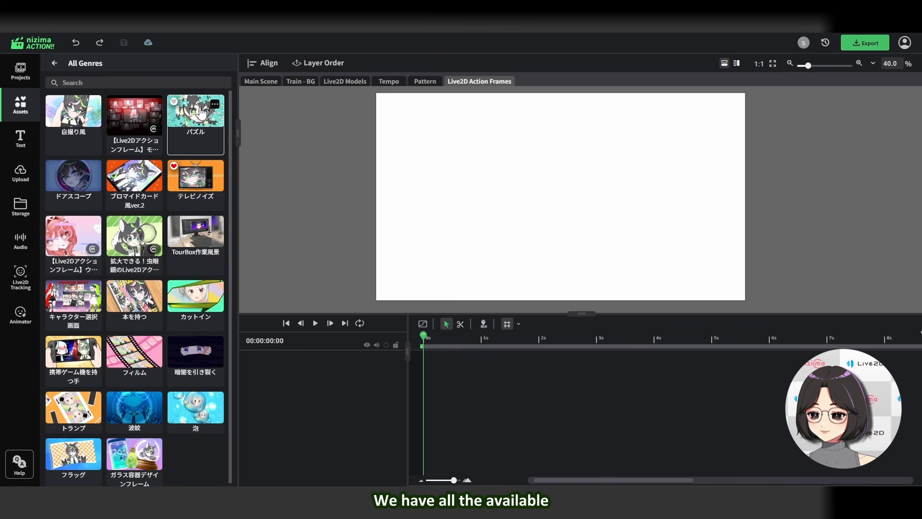
{"action": "left_click_drag", "start_coordinate": [230, 99], "coordinate": [229, 310]}
{"action": "scroll", "coordinate": [228, 322], "scroll_direction": "down", "scroll_amount": 1}
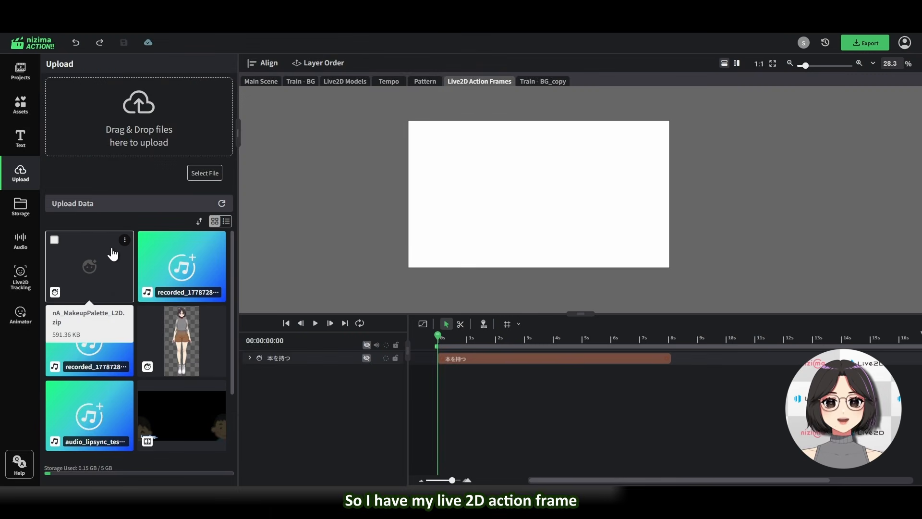
Add the uploaded nA_MakeupPalette_L2D.zip action frame to the scene and preview its animation
{"action": "left_click", "coordinate": [102, 275]}
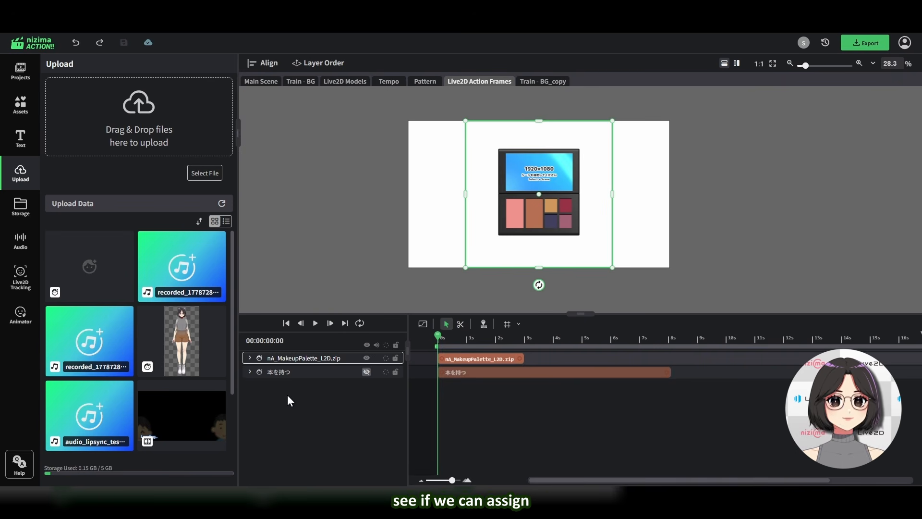
{"action": "left_click", "coordinate": [288, 358]}
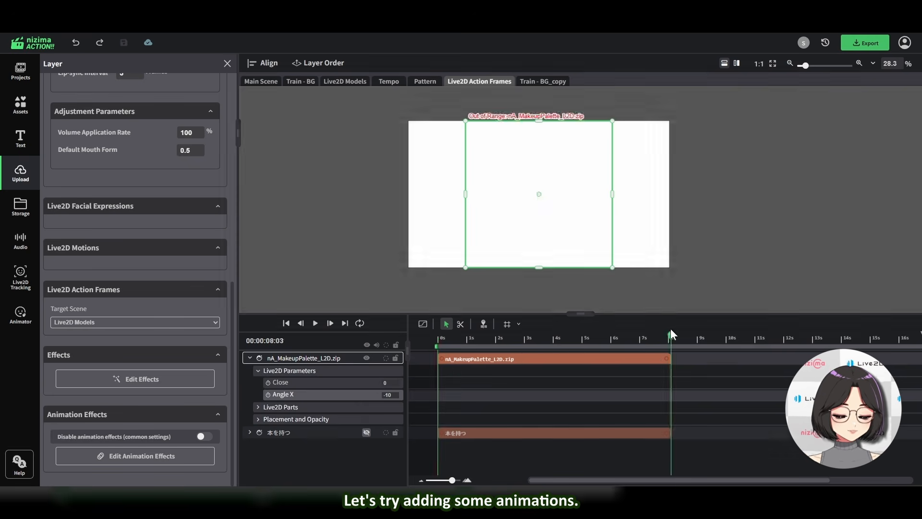
{"action": "left_click_drag", "start_coordinate": [670, 329], "coordinate": [644, 331]}
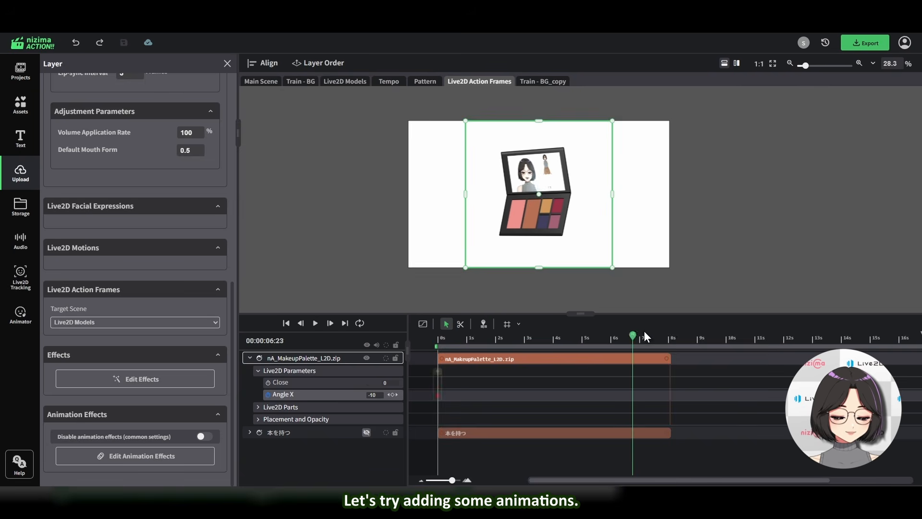
{"action": "left_click", "coordinate": [475, 336]}
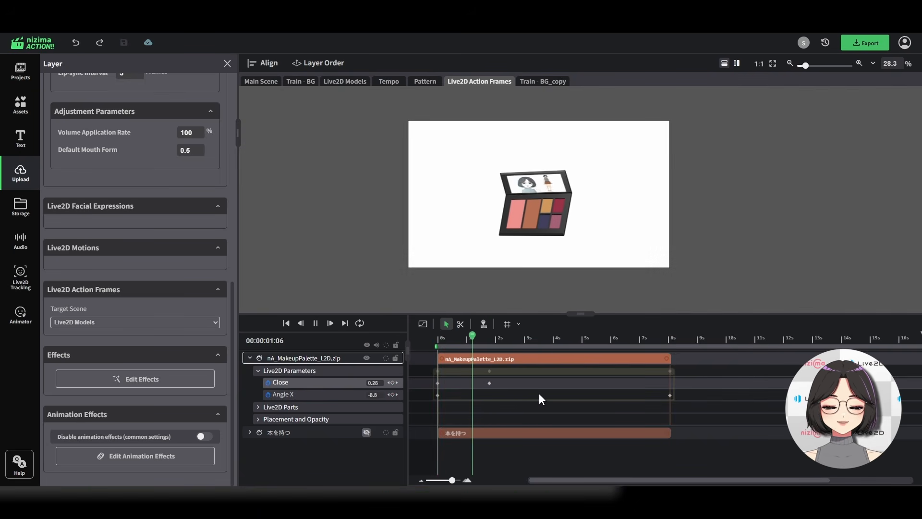